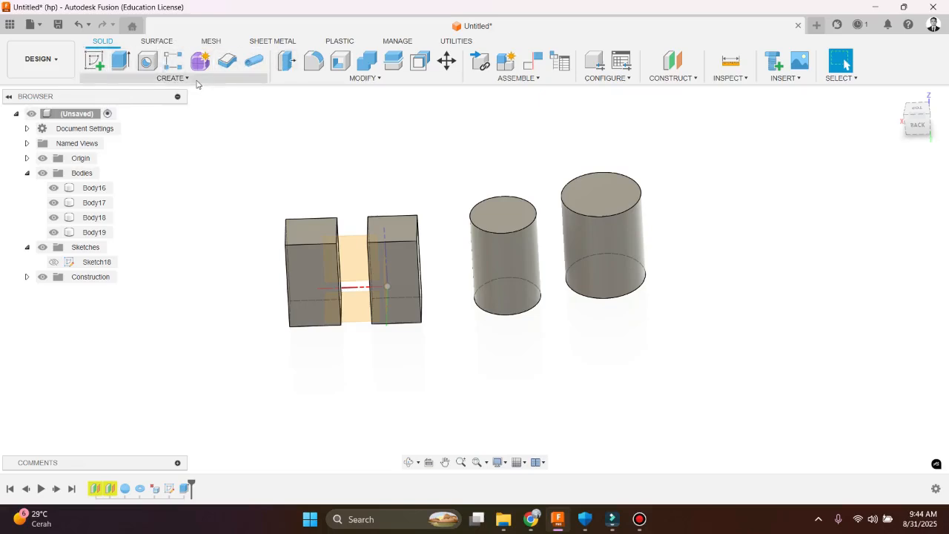
click(185, 79)
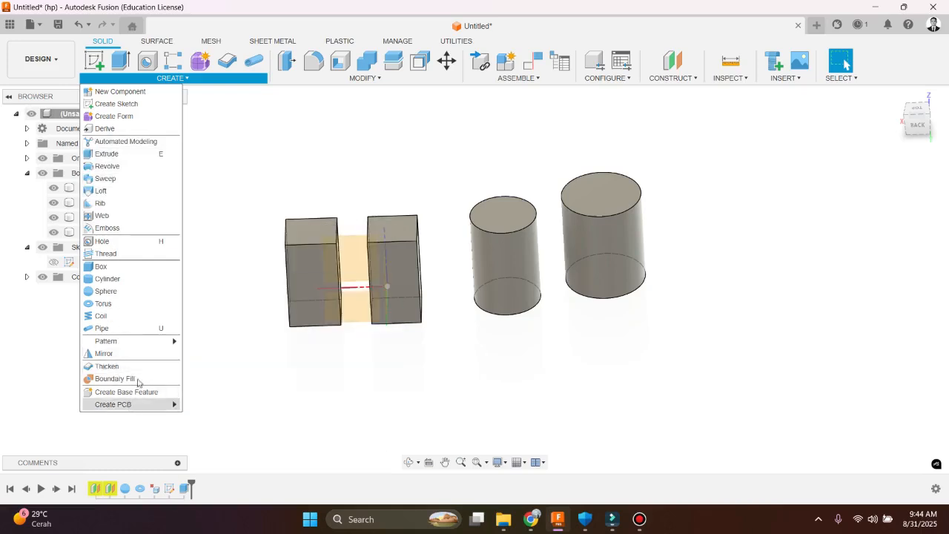
click(247, 193)
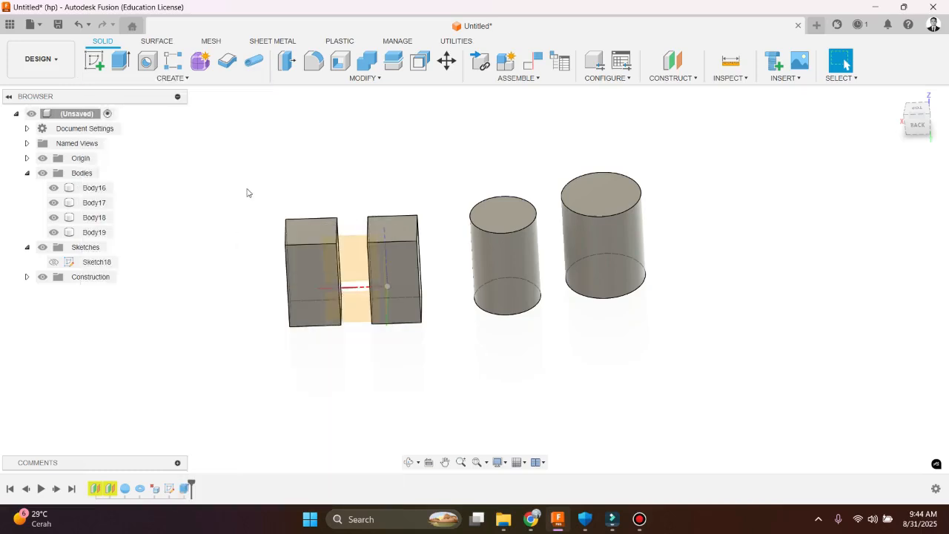
click(374, 79)
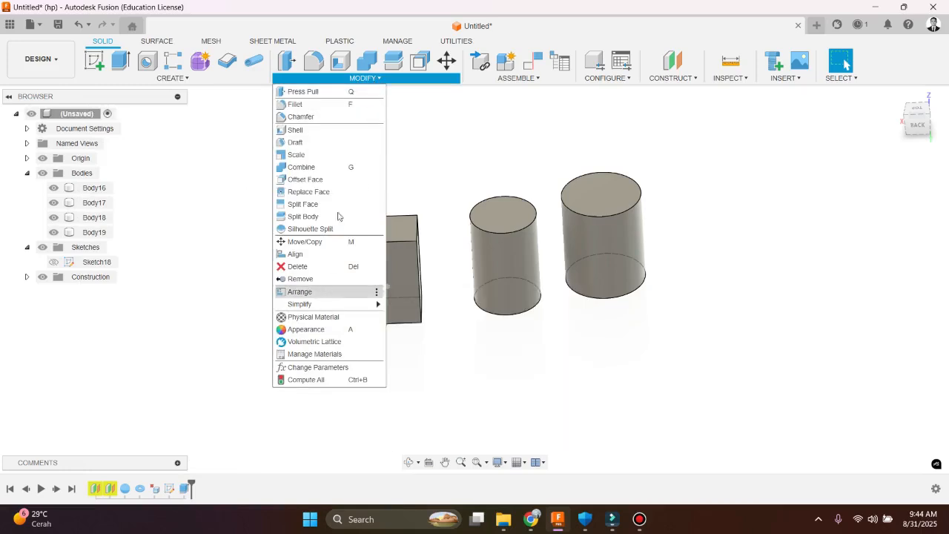
click(442, 140)
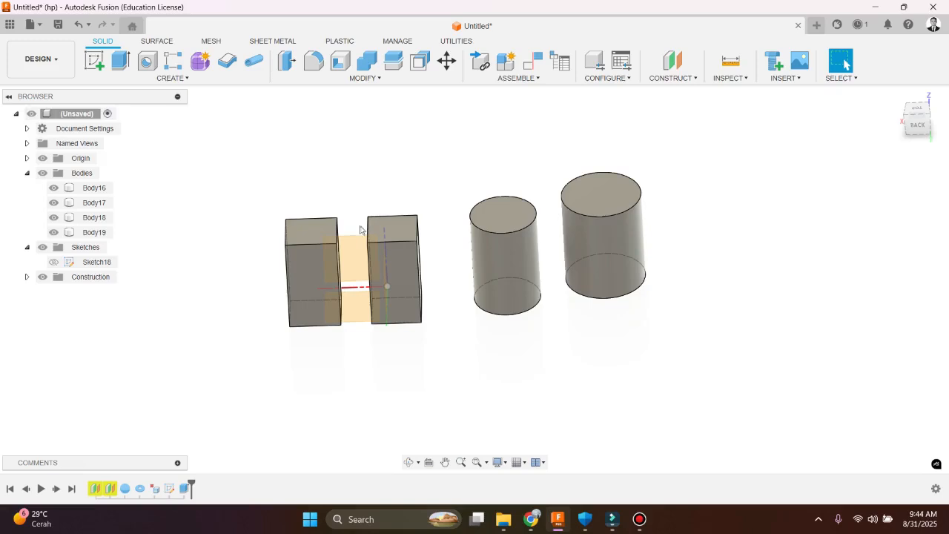
scroll(335, 235, down, 2)
scroll(402, 248, up, 3)
scroll(382, 249, down, 2)
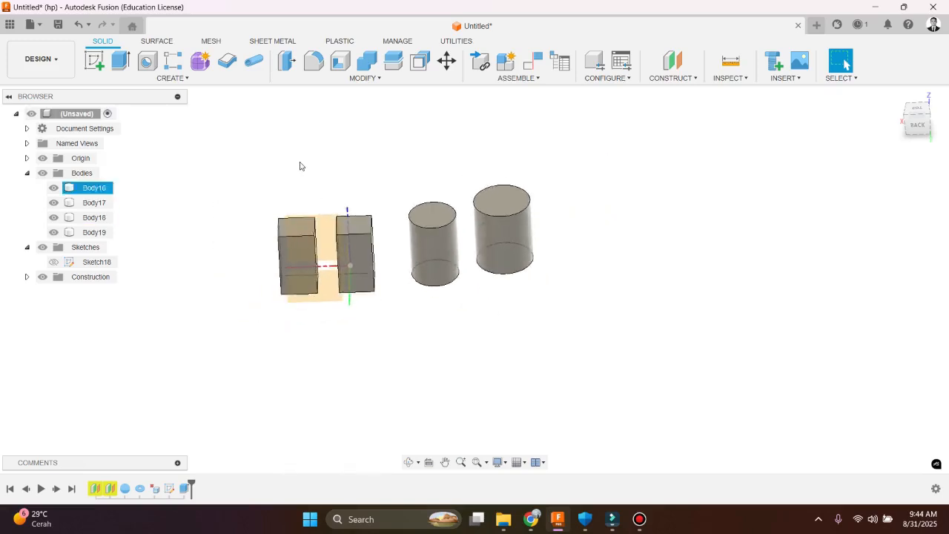
scroll(299, 163, up, 1)
Try to raise the top face of box Body18 with Press Pull to a distance of about 702 cm
click(344, 79)
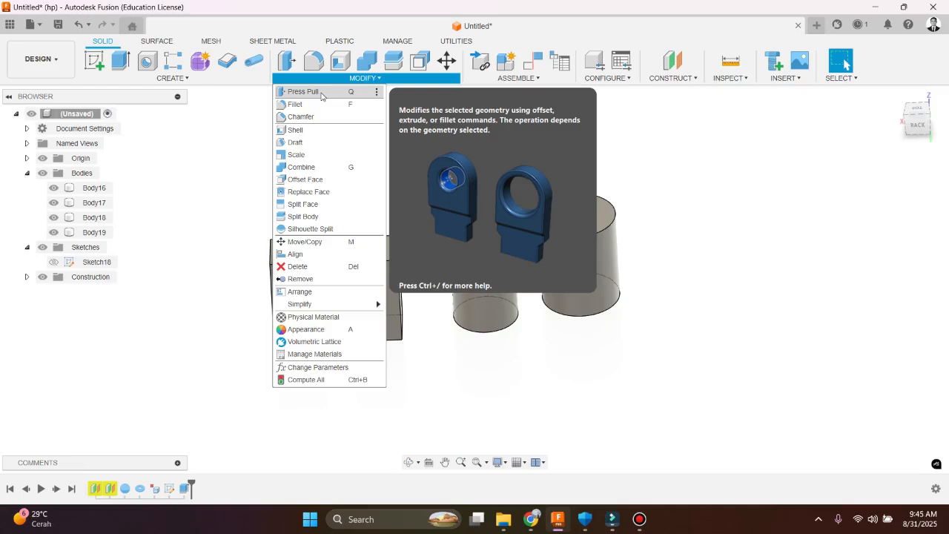
click(321, 93)
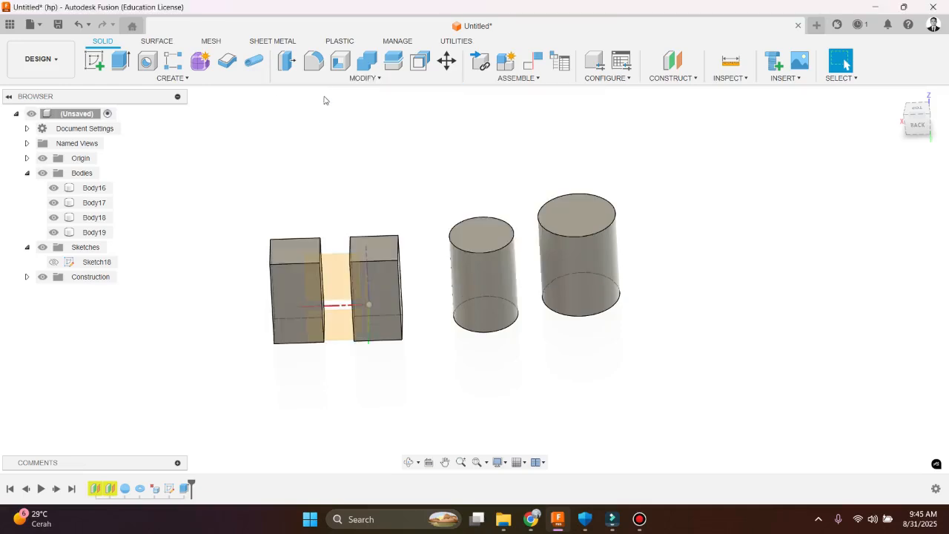
click(300, 250)
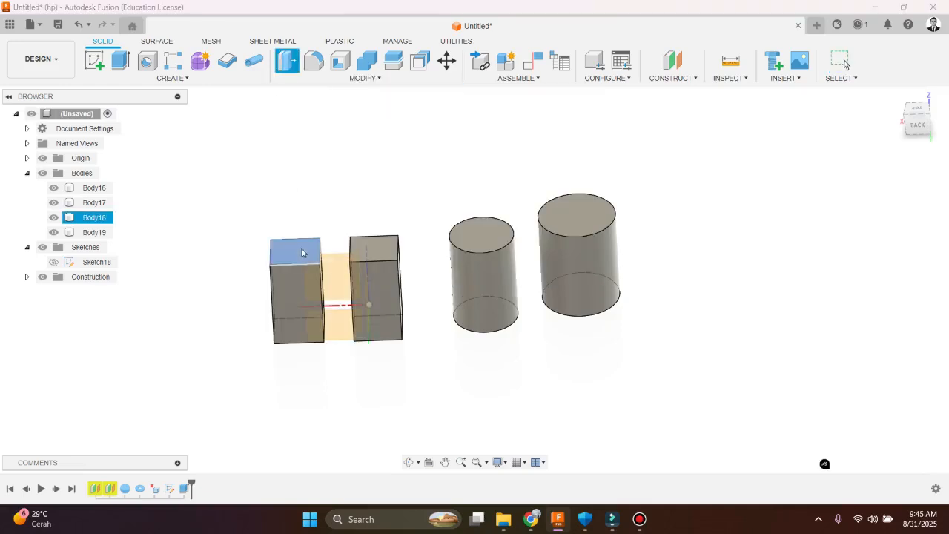
drag(299, 238, 299, 213)
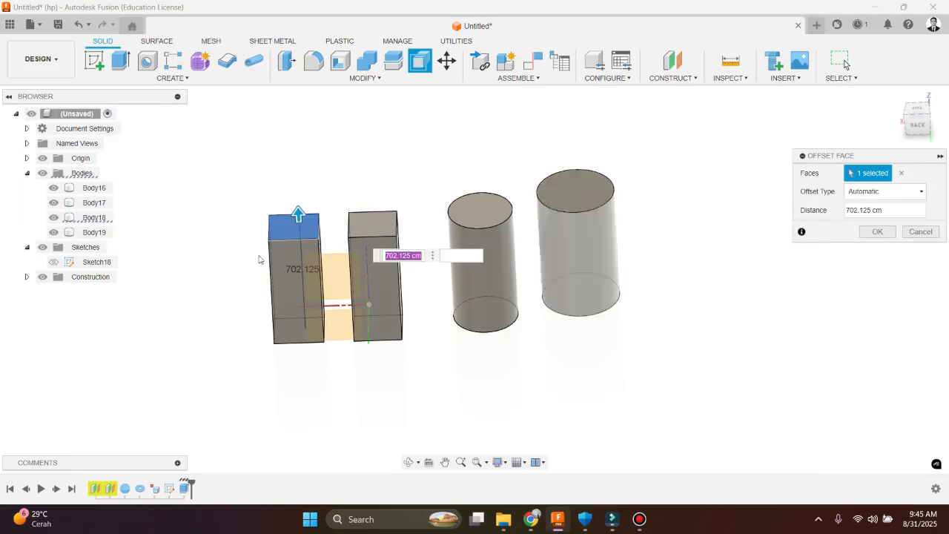
click(924, 234)
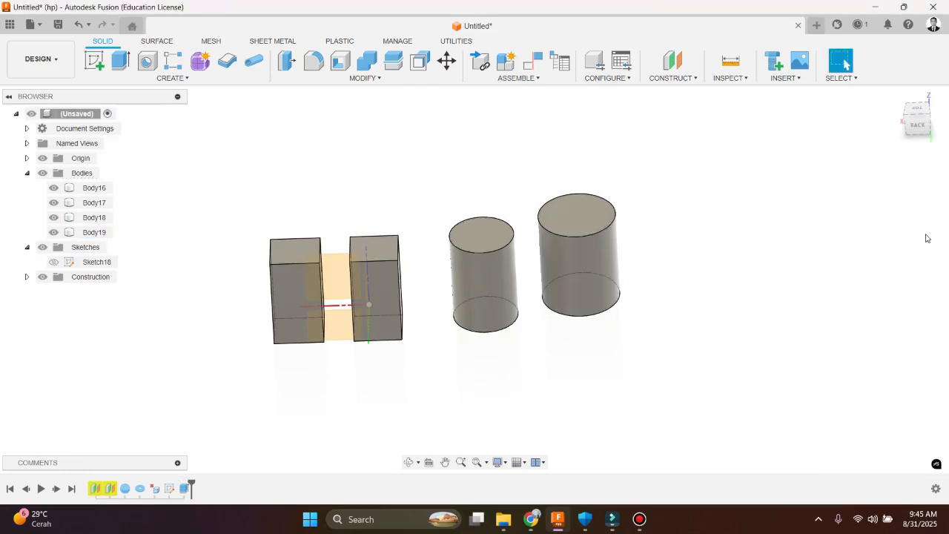
Fillet the outer side edge of Body18's top face with a constant radius of 20 cm
shift+middle_drag(408, 265, 398, 214)
click(362, 78)
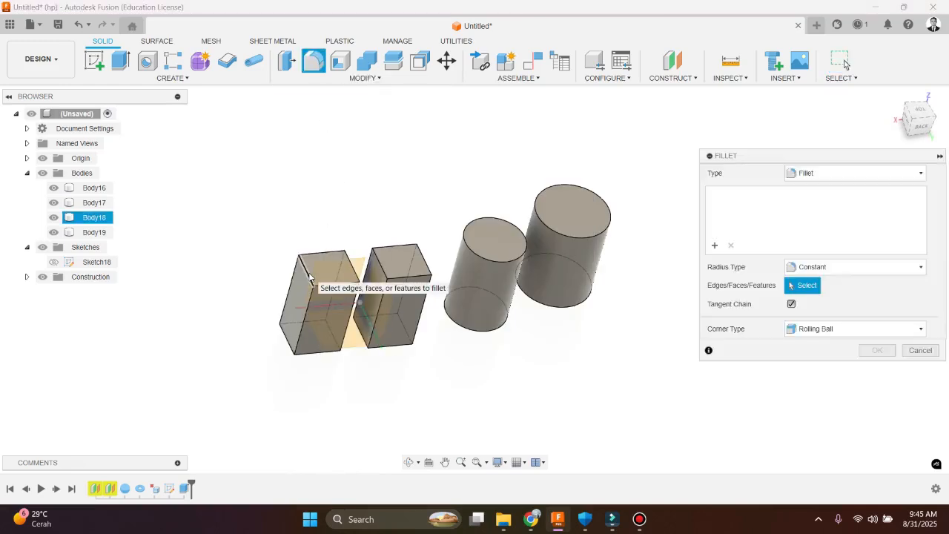
click(309, 277)
scroll(304, 273, up, 5)
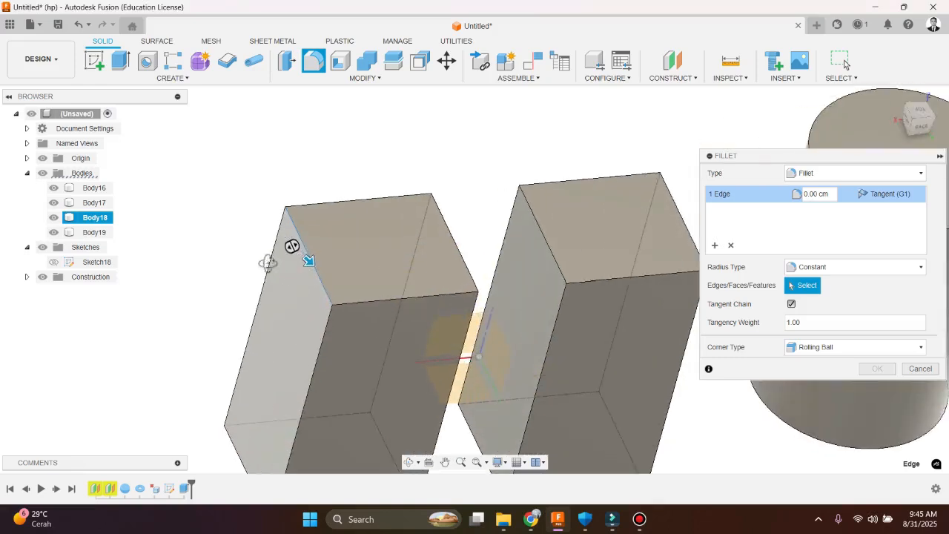
scroll(282, 261, down, 3)
scroll(279, 264, down, 4)
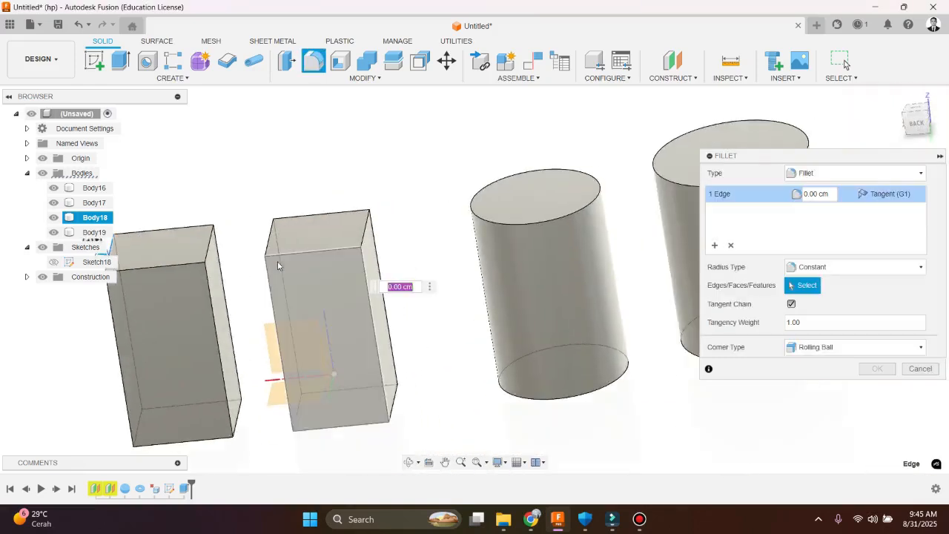
scroll(182, 246, down, 4)
scroll(254, 229, up, 7)
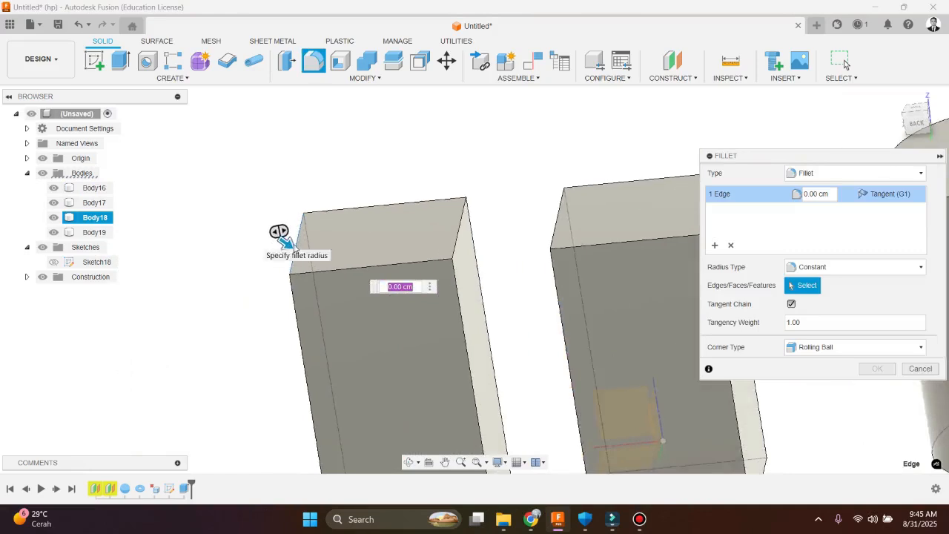
scroll(285, 243, up, 5)
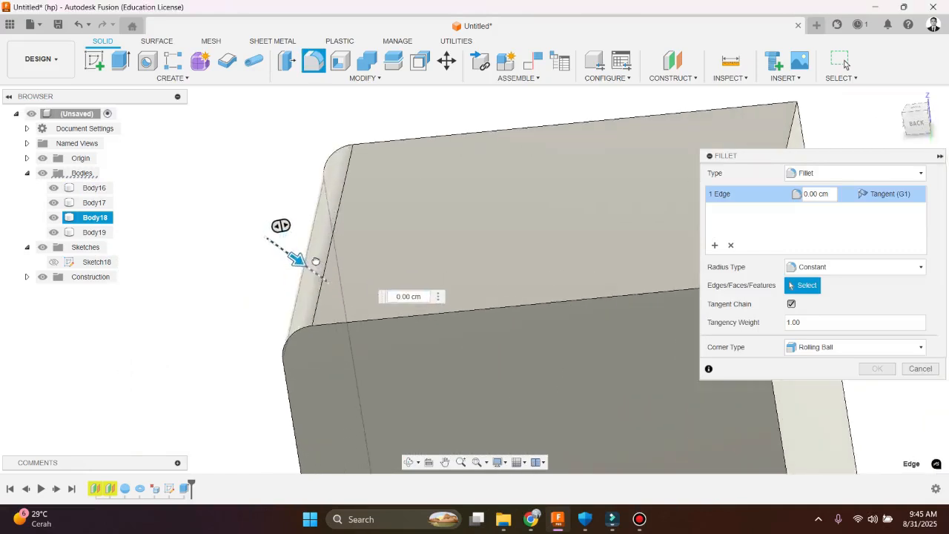
drag(315, 261, 323, 267)
scroll(249, 256, down, 7)
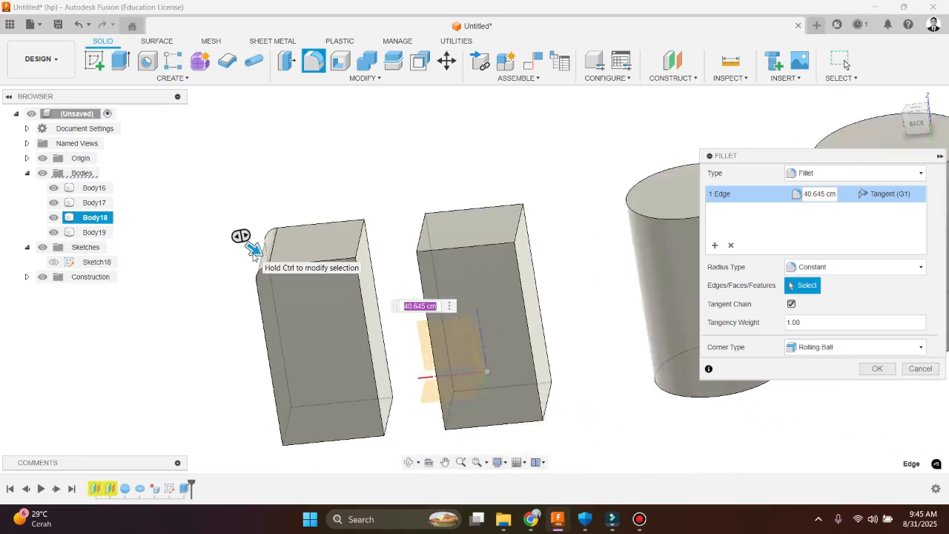
scroll(252, 255, up, 5)
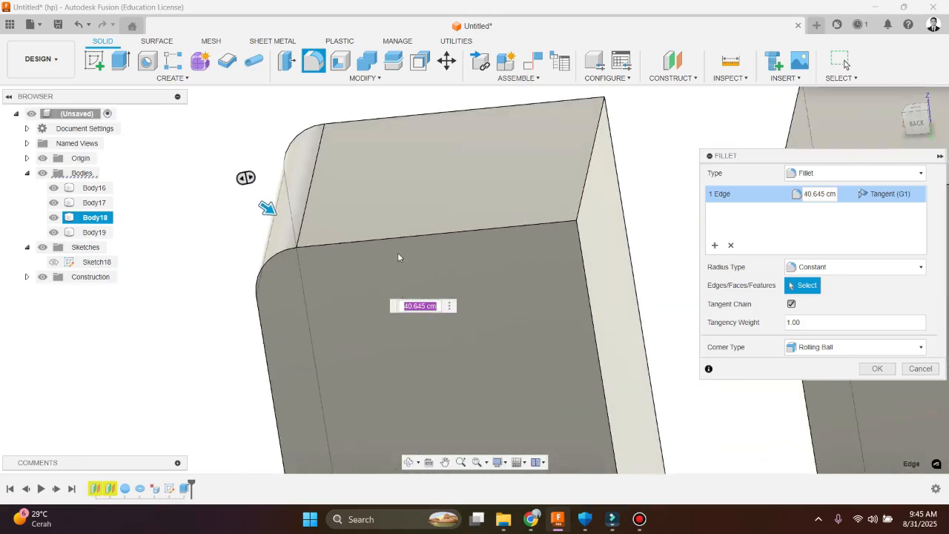
text(20)
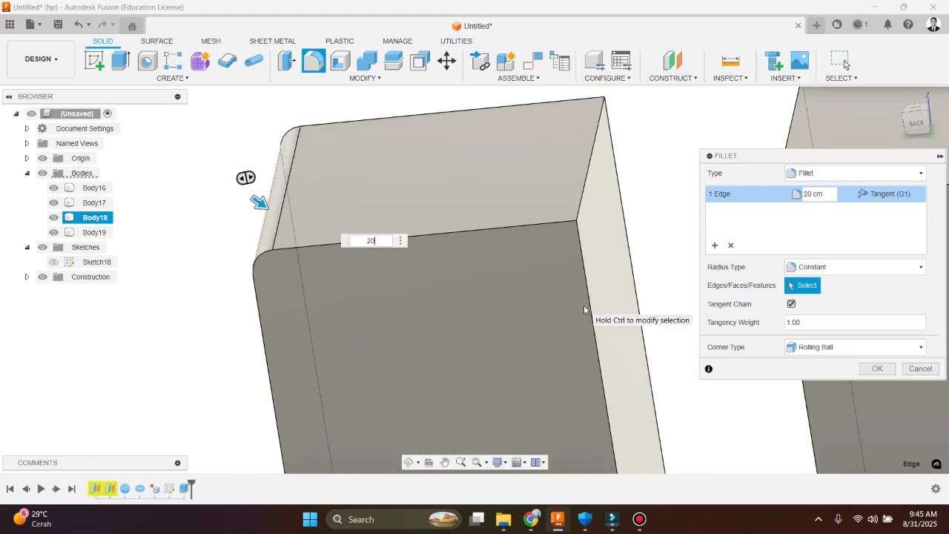
Try a tangency weight of 2 on the fillet, set it back to 1 and apply the fillet
click(815, 328)
drag(811, 325, 778, 323)
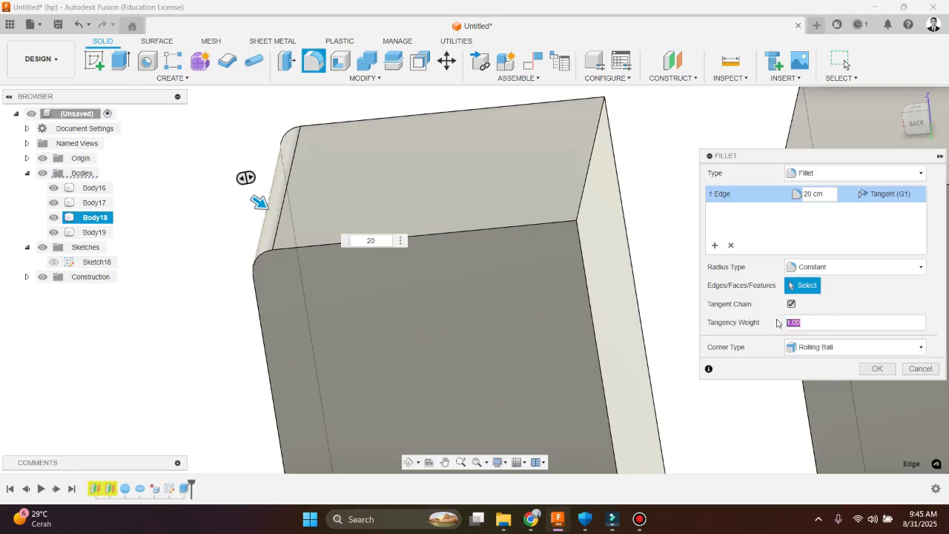
text(2)
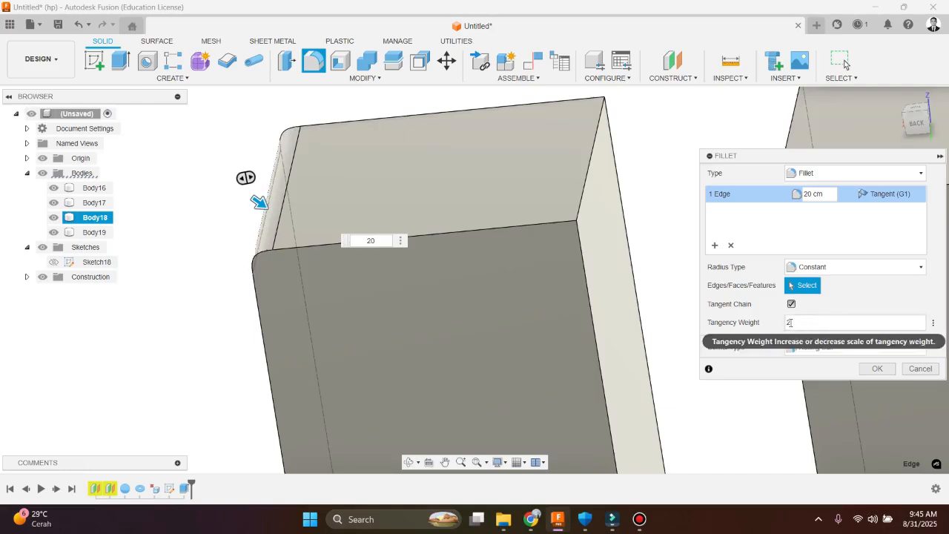
key(BackSpace)
text(1)
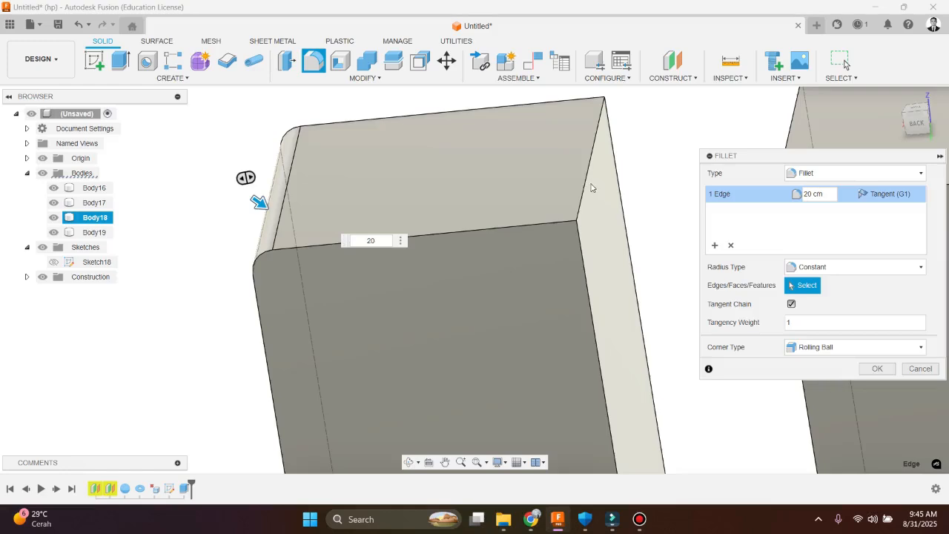
click(876, 369)
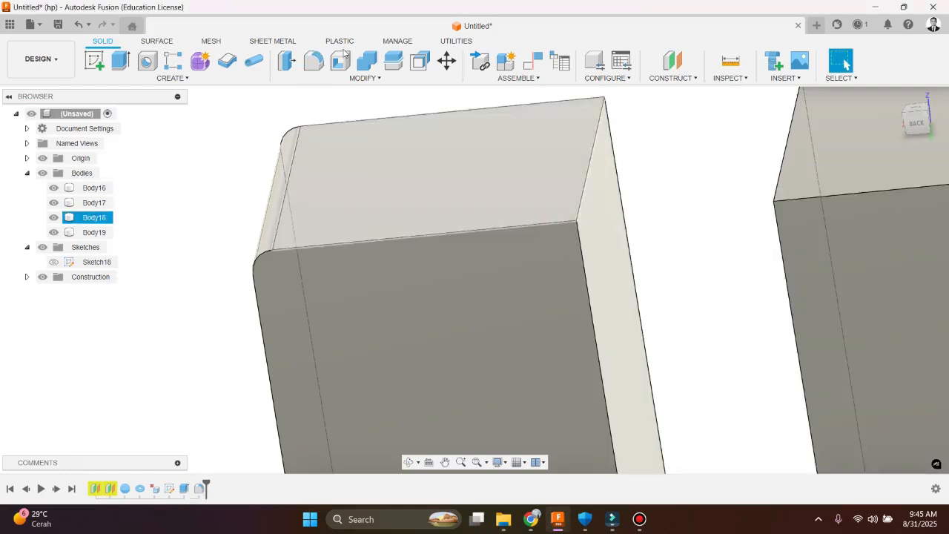
Fillet the tangent chain of three edges around Body18's front face with a 10 cm radius
click(320, 78)
click(337, 104)
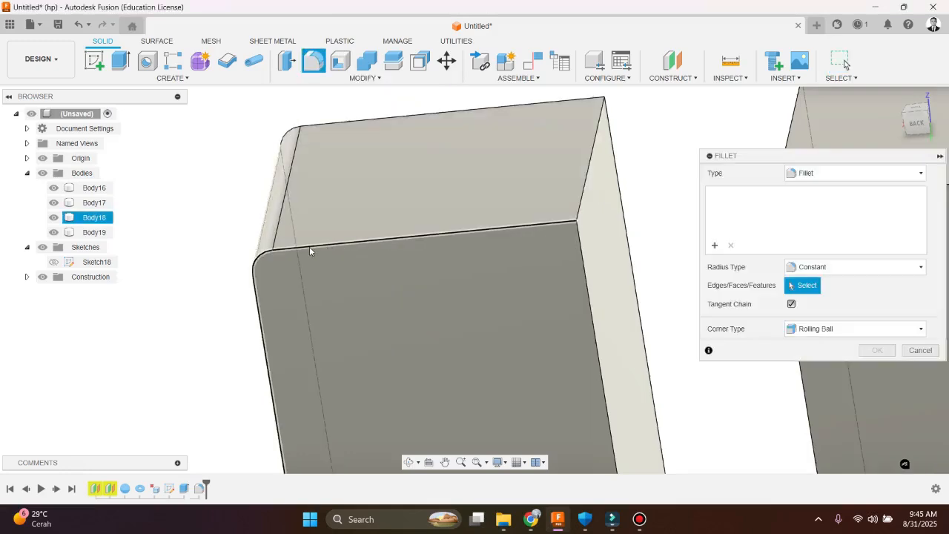
click(309, 246)
drag(312, 245, 314, 249)
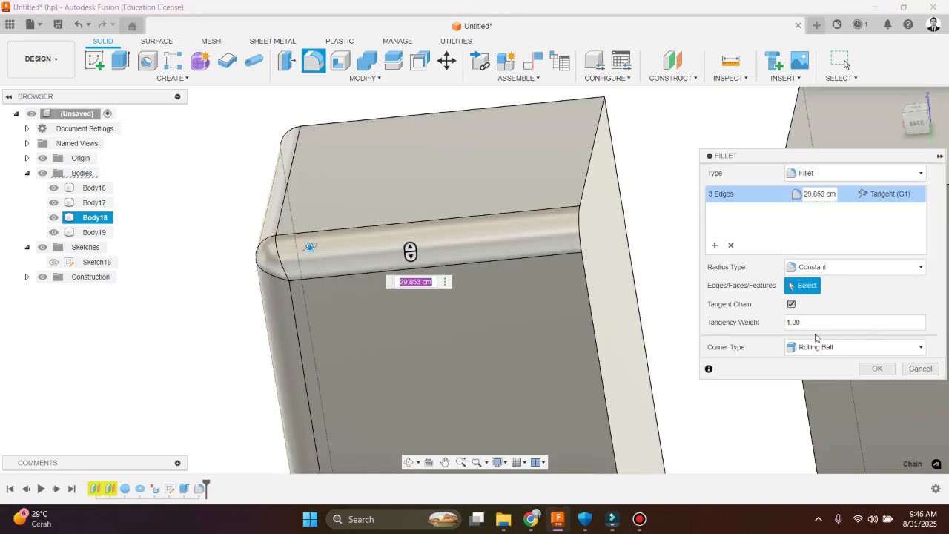
text(1.5)
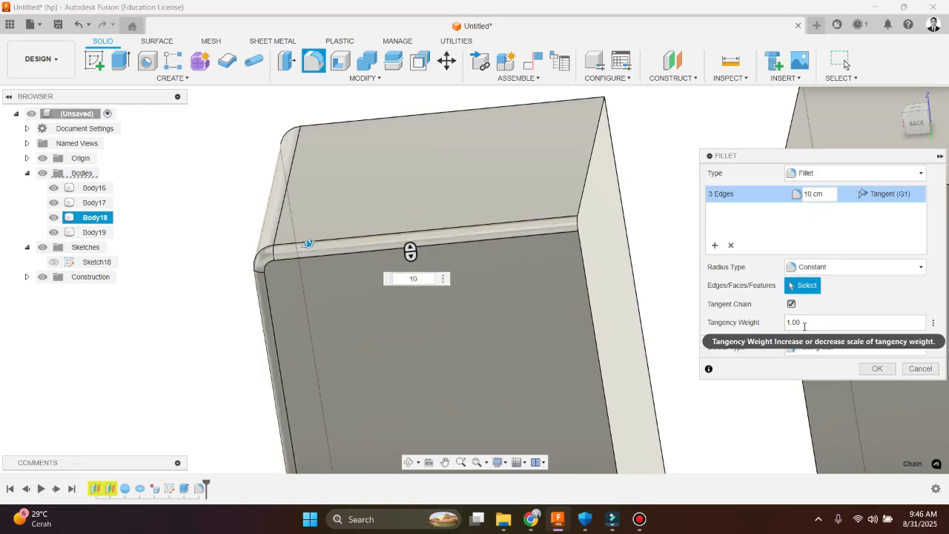
key(Return)
scroll(309, 256, up, 4)
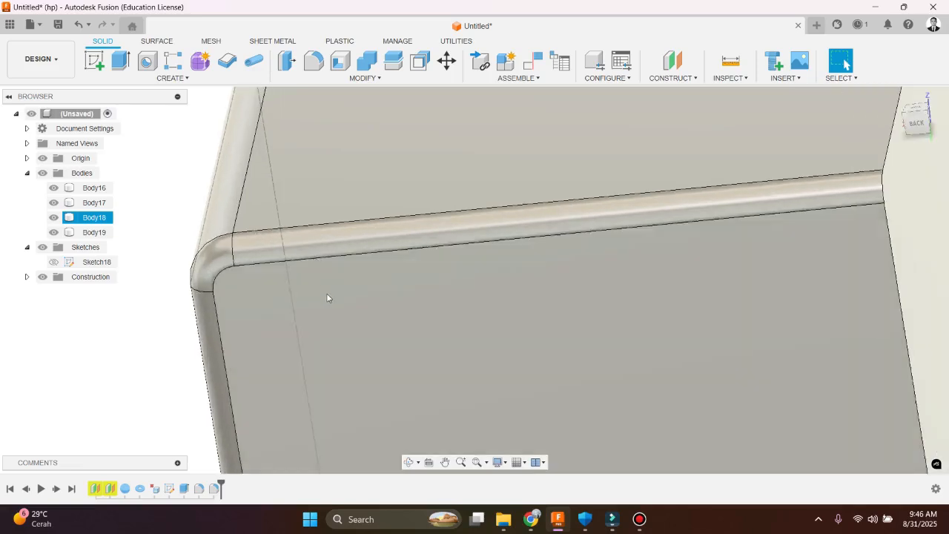
mouse_move(328, 297)
shift+middle_down()
mouse_move(319, 274)
mouse_move(334, 278)
mouse_move(321, 280)
shift+middle_up()
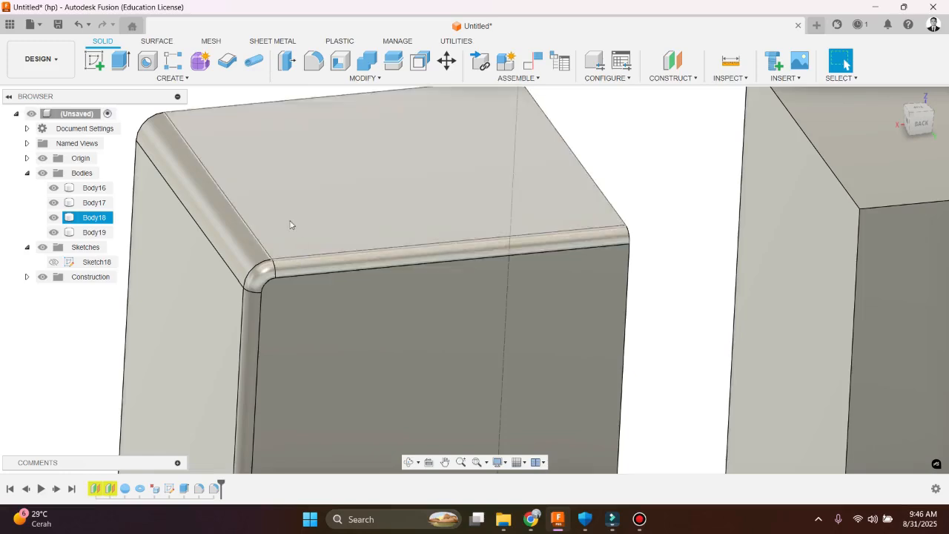
Chamfer the three-edge chain around Body18's side face towards the neighbouring box with an equal distance of 10 cm
scroll(303, 130, down, 3)
click(364, 78)
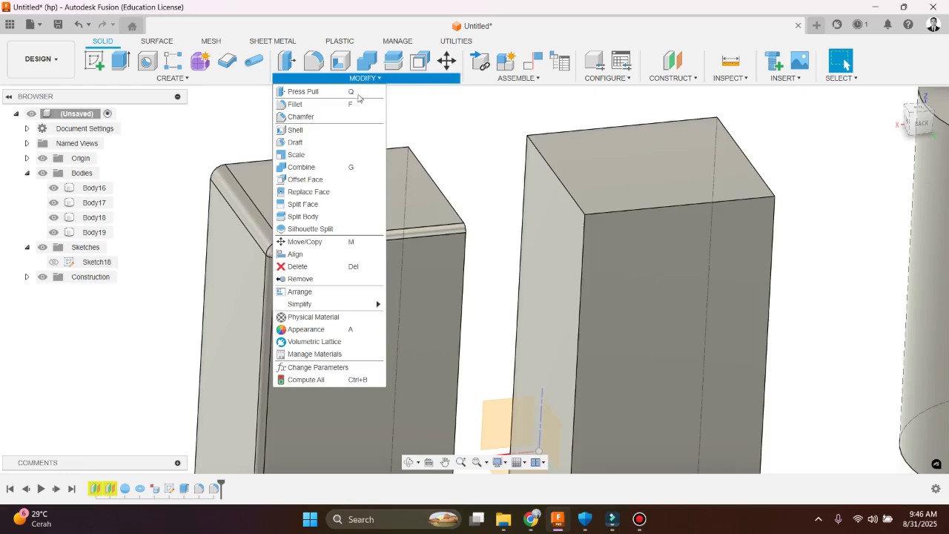
click(337, 117)
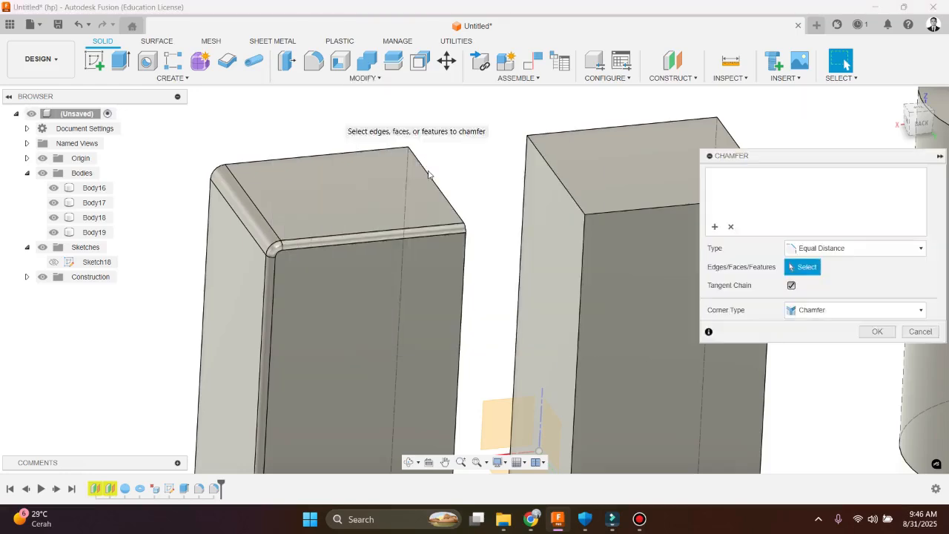
click(428, 175)
shift+middle_drag(363, 219, 363, 224)
scroll(529, 204, up, 6)
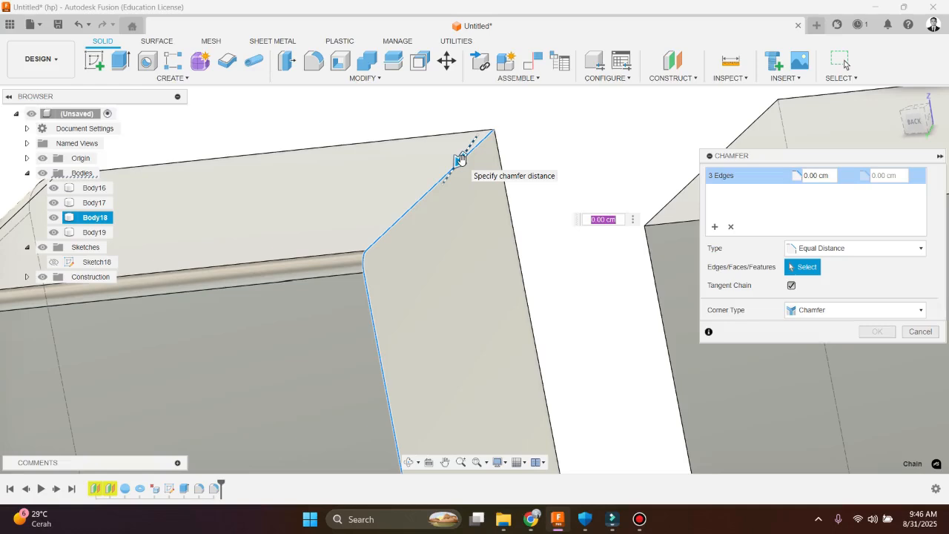
drag(460, 160, 454, 167)
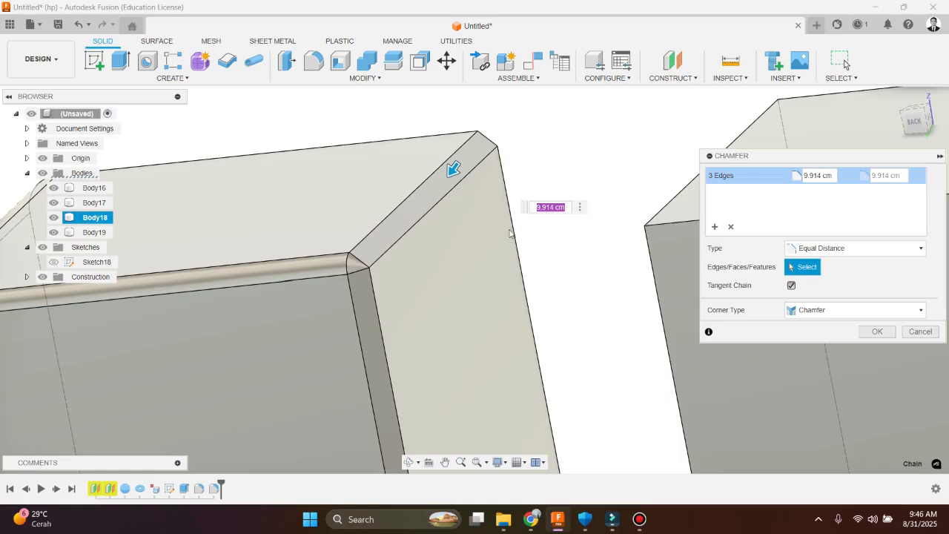
text(10)
key(Return)
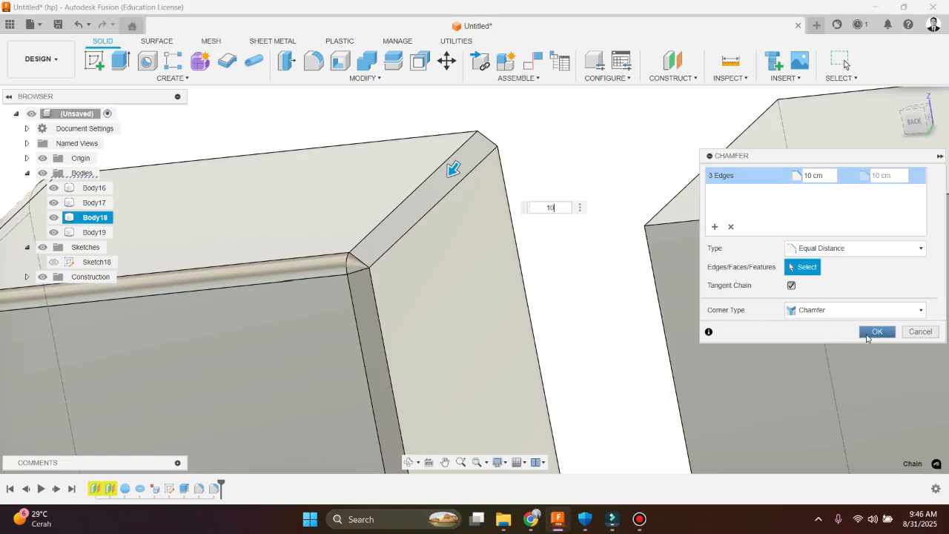
click(870, 332)
click(879, 334)
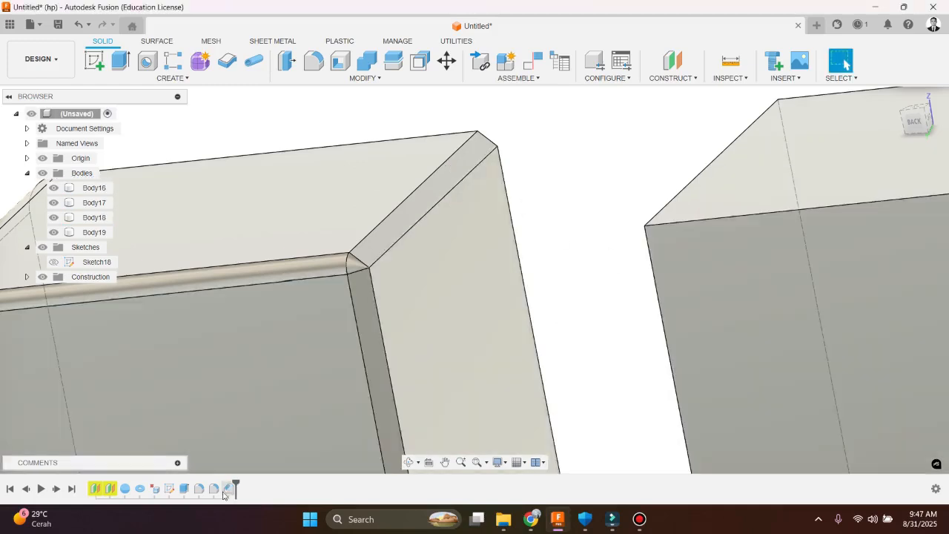
Edit Body18's chamfer to the Two Distance type with distances of about 15.5 cm and 4.9 cm
double_click(227, 488)
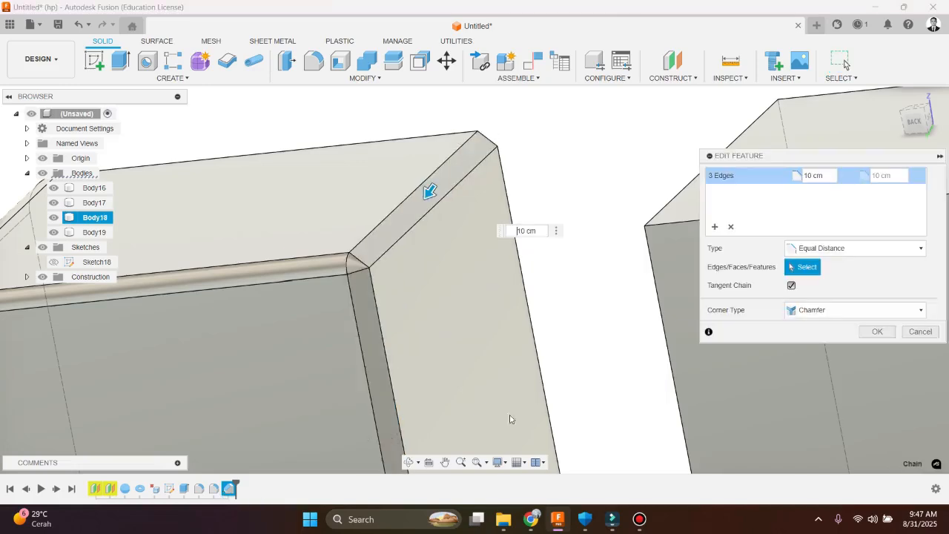
click(810, 311)
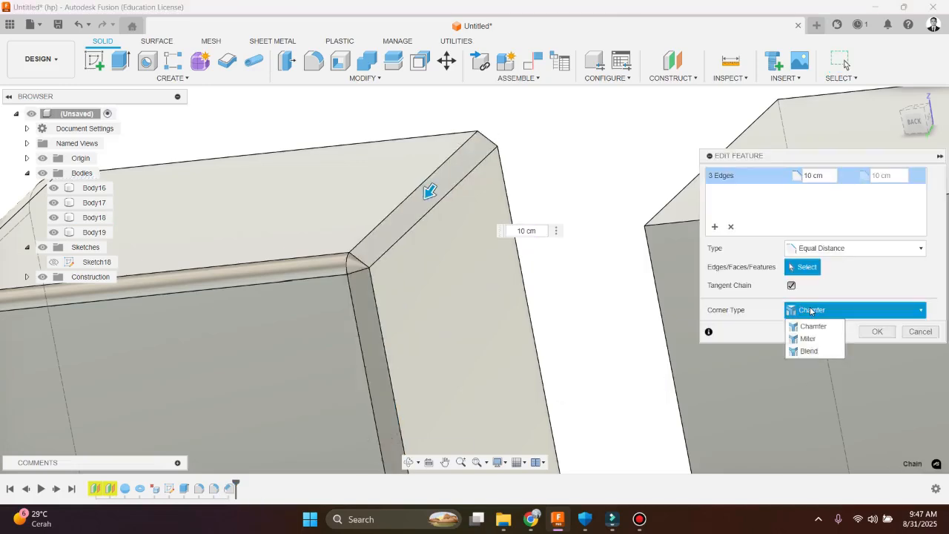
click(838, 293)
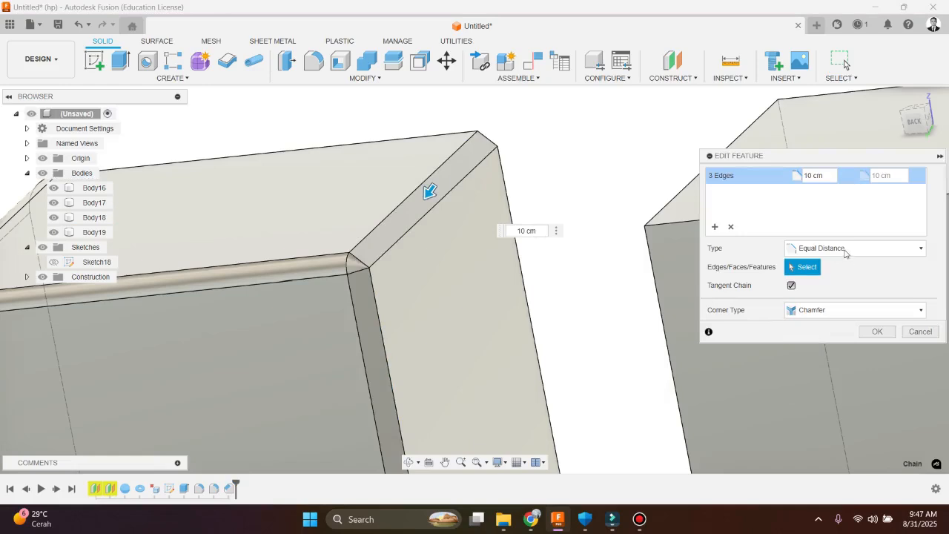
click(845, 250)
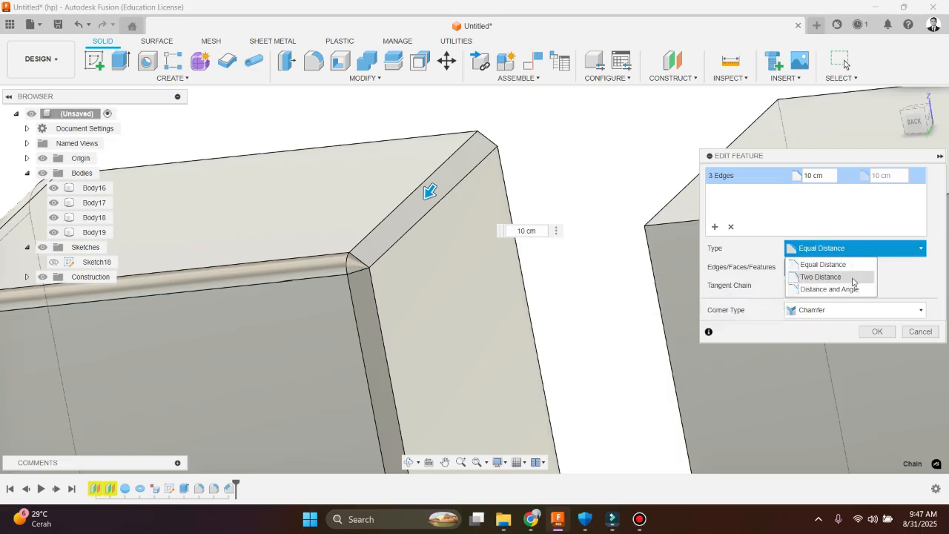
click(820, 277)
mouse_move(424, 193)
mouse_down()
mouse_move(440, 203)
mouse_move(407, 193)
mouse_move(439, 192)
mouse_up()
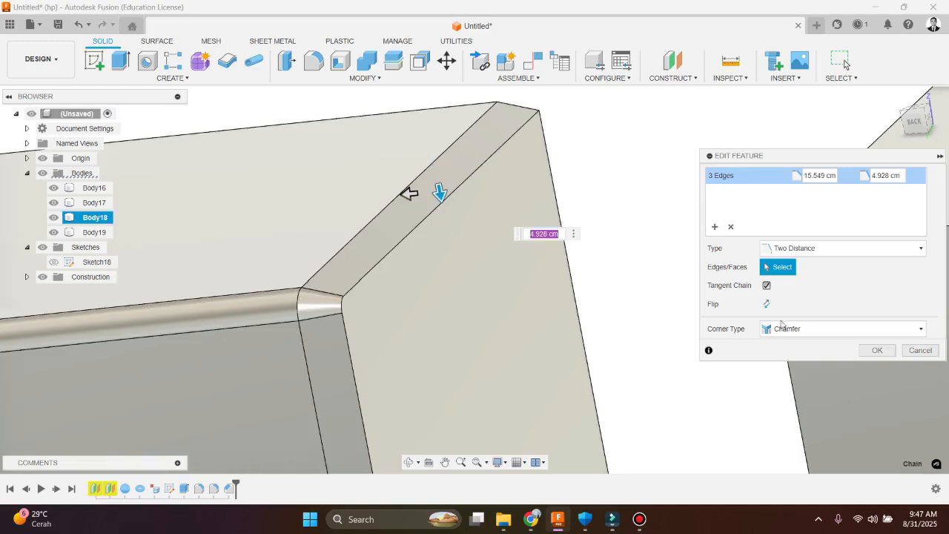
Switch Body18's chamfer to Distance and Angle, set the angle to 30 degrees and apply the edit
click(825, 248)
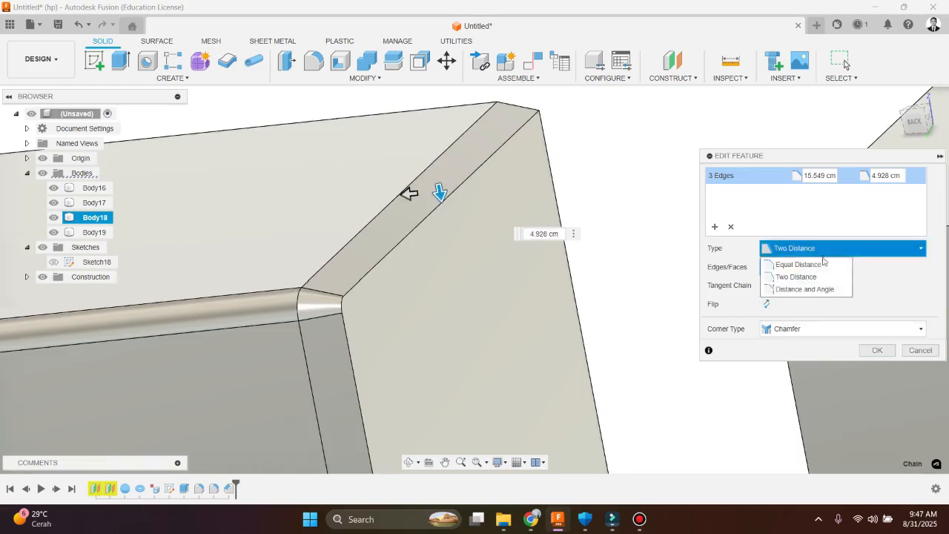
click(823, 292)
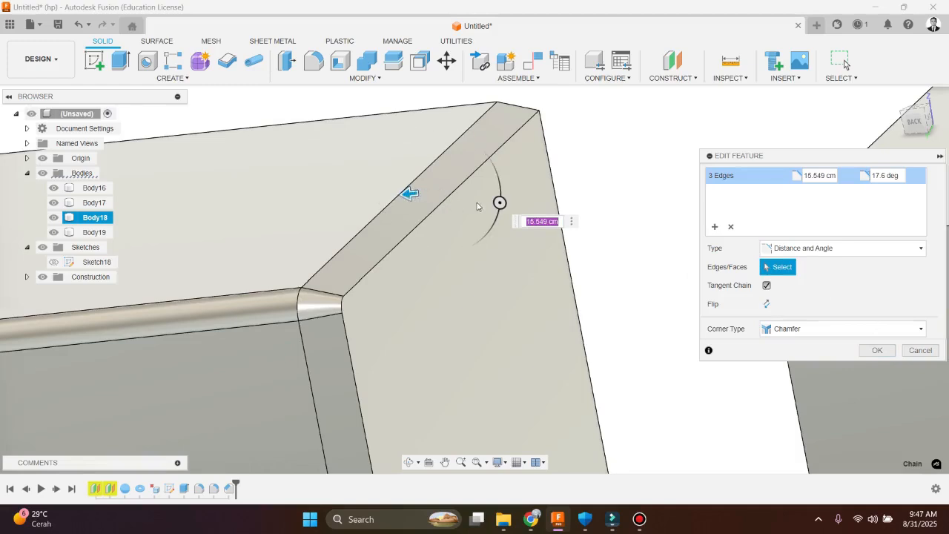
mouse_move(499, 212)
mouse_down()
mouse_move(492, 238)
mouse_move(501, 190)
mouse_move(507, 208)
mouse_up()
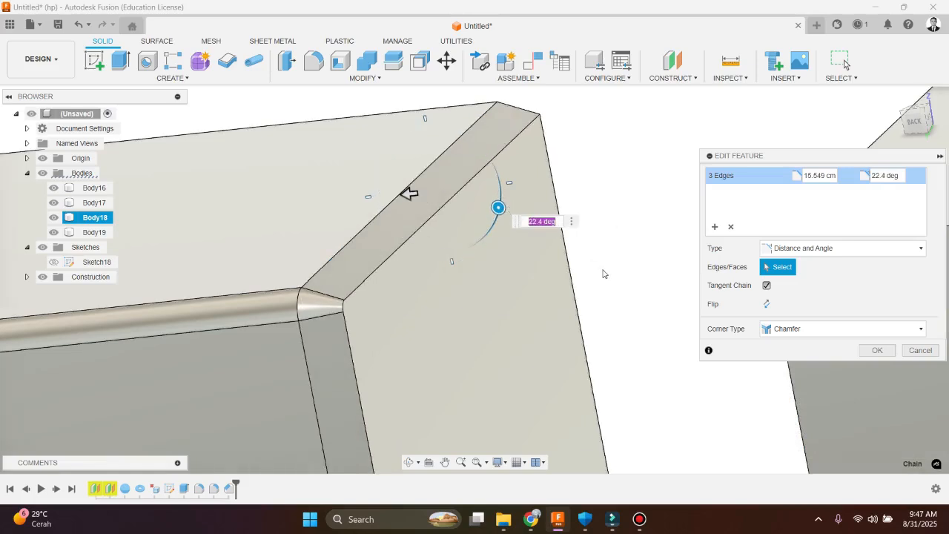
key(Return)
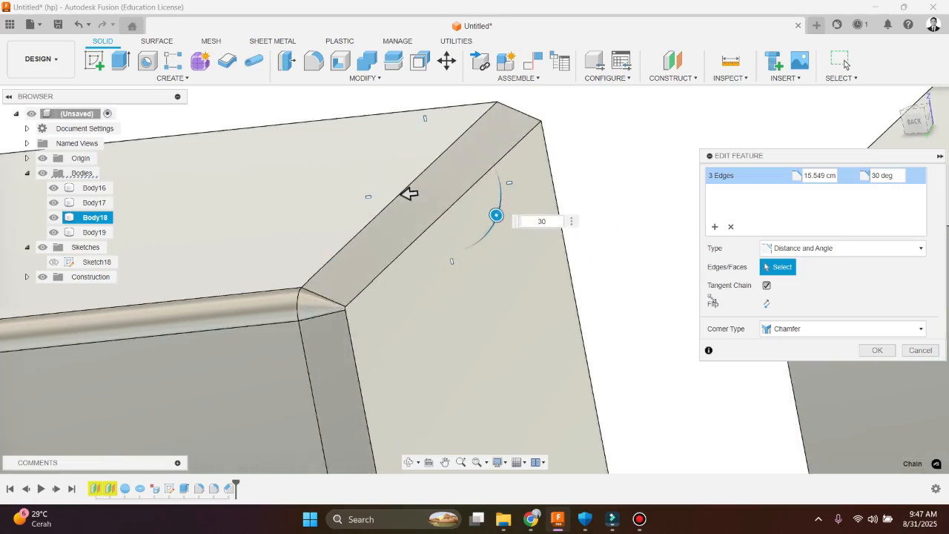
scroll(328, 291, down, 2)
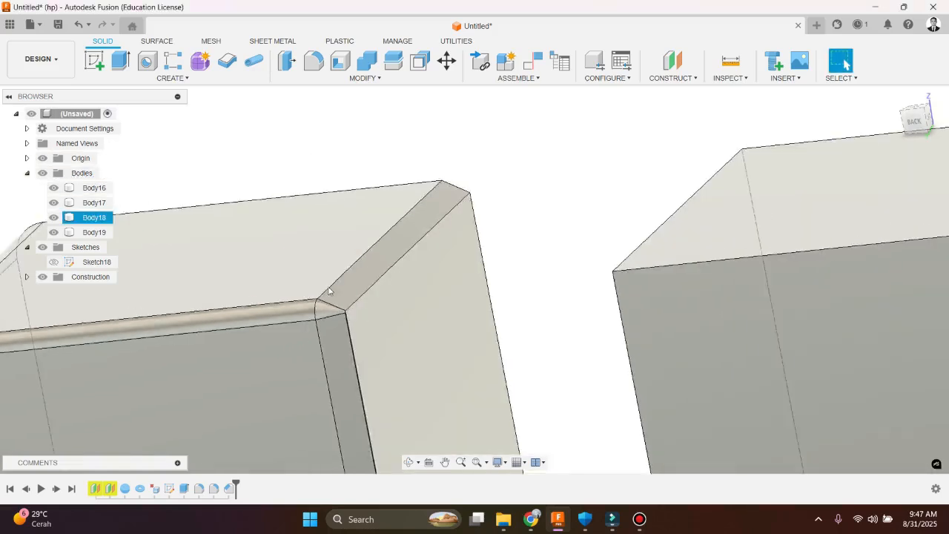
Start a Shell on the plain box Body16 and select its four side faces for removal
scroll(328, 292, down, 3)
scroll(328, 136, up, 3)
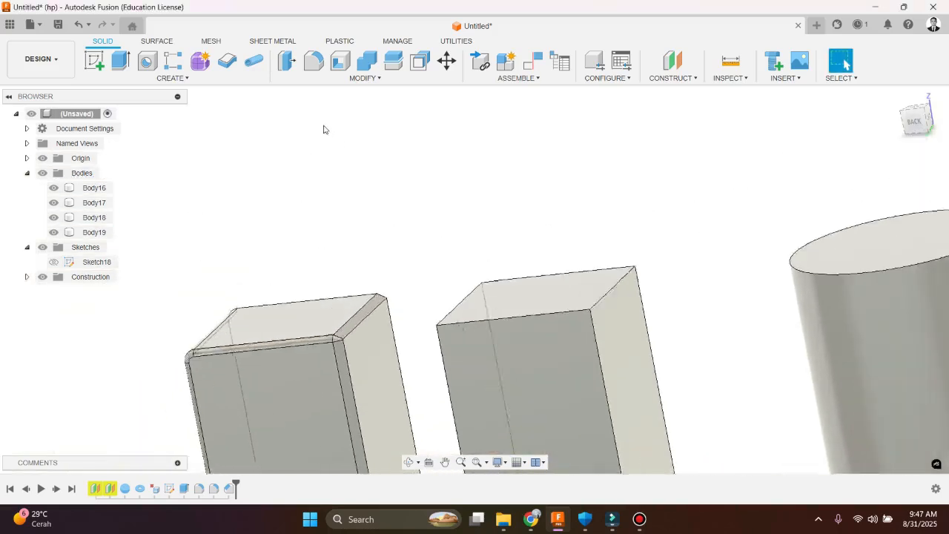
click(347, 79)
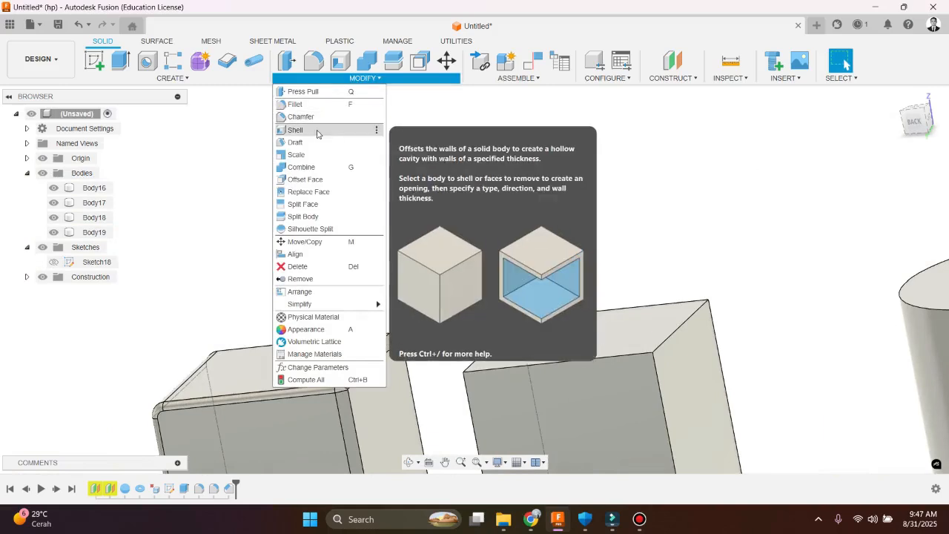
click(317, 134)
scroll(326, 163, down, 5)
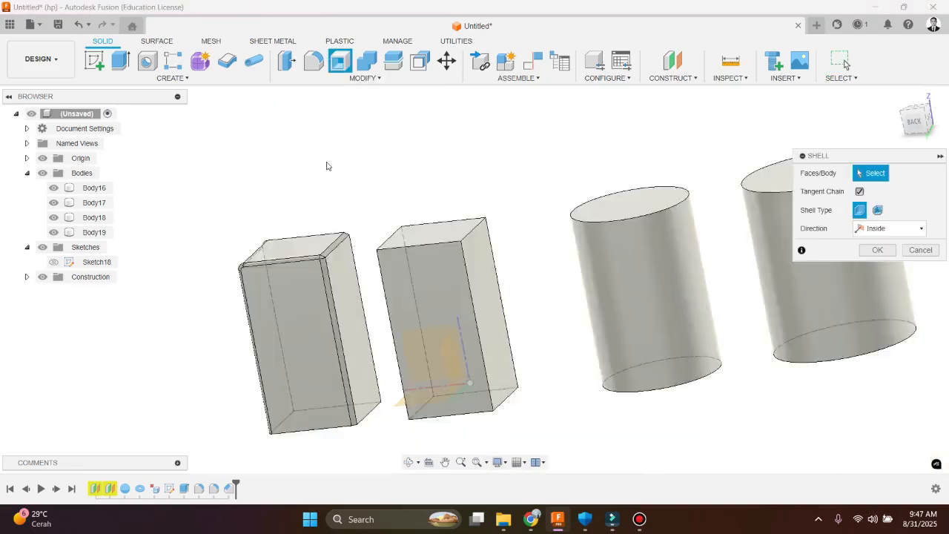
scroll(346, 195, up, 6)
shift+middle_drag(457, 235, 436, 233)
scroll(358, 174, down, 3)
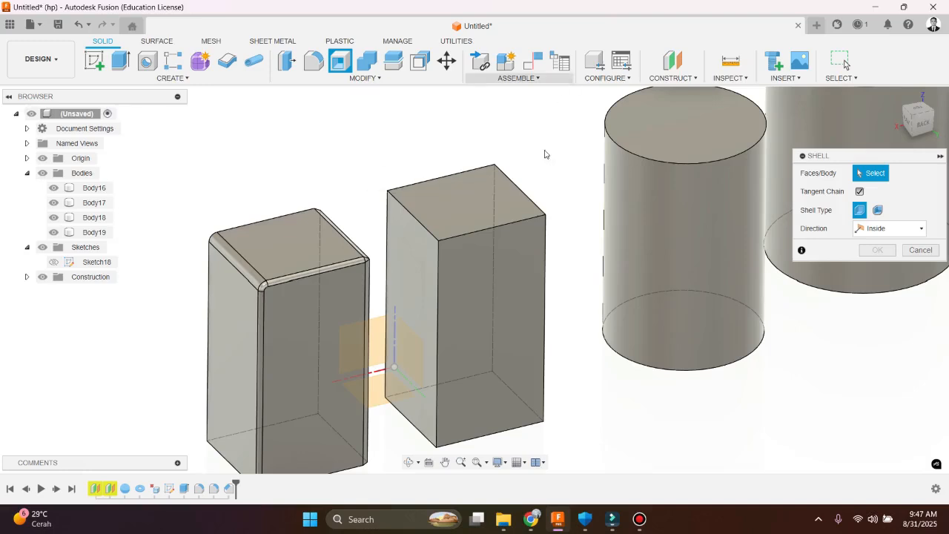
scroll(361, 138, down, 3)
scroll(445, 248, up, 6)
scroll(432, 253, down, 2)
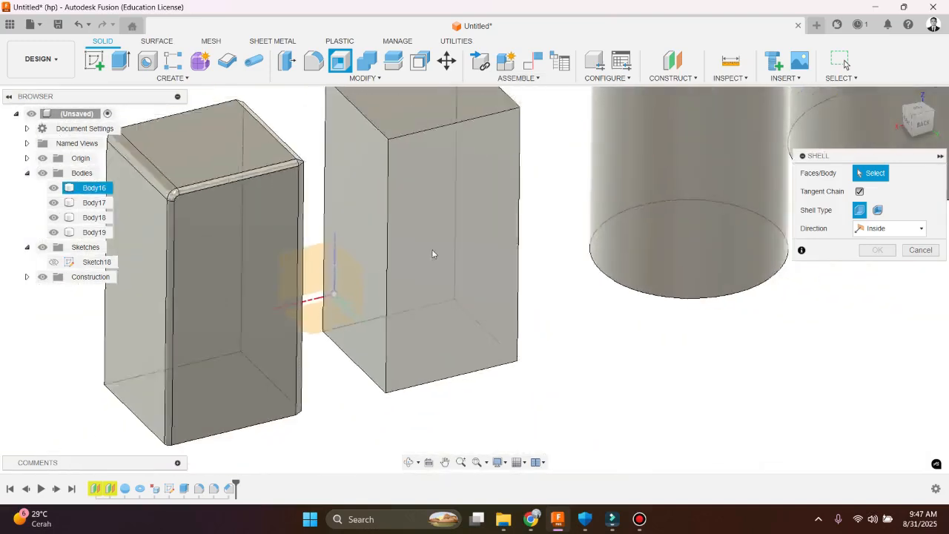
scroll(432, 253, down, 4)
scroll(436, 198, up, 5)
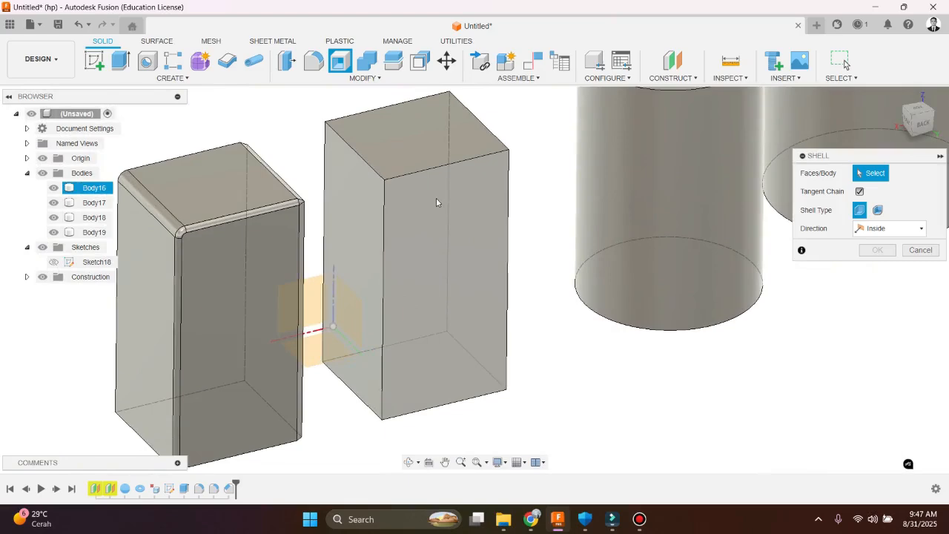
click(435, 198)
click(348, 188)
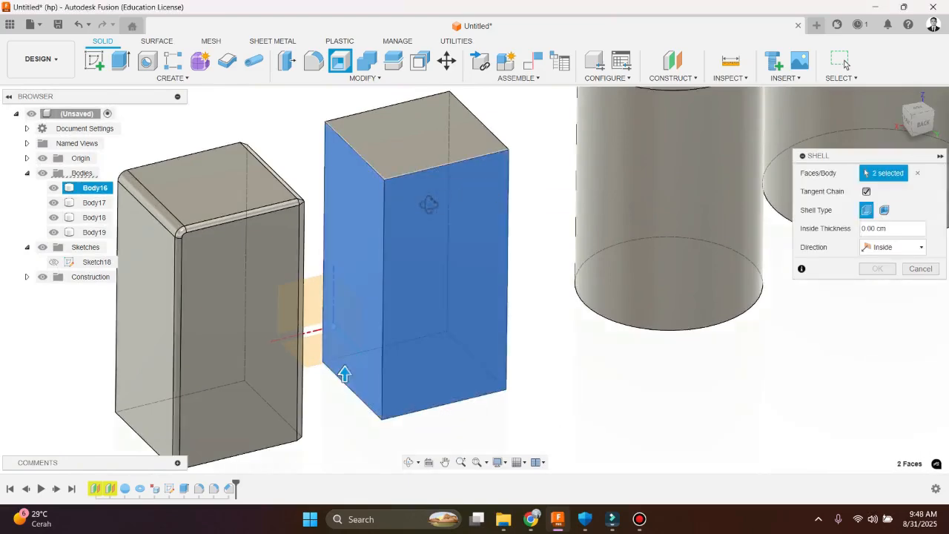
shift+middle_drag(429, 205, 558, 160)
click(558, 159)
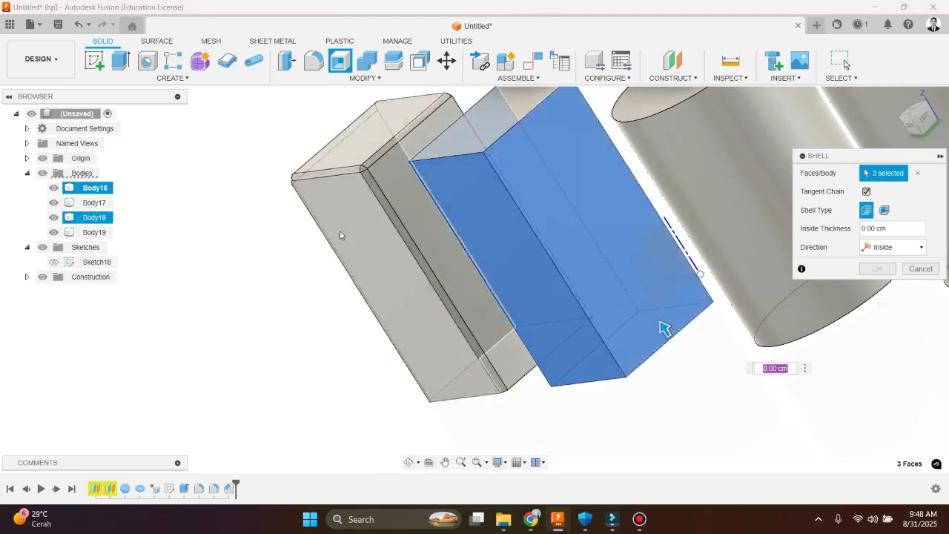
scroll(340, 235, down, 3)
shift+middle_drag(340, 235, 401, 253)
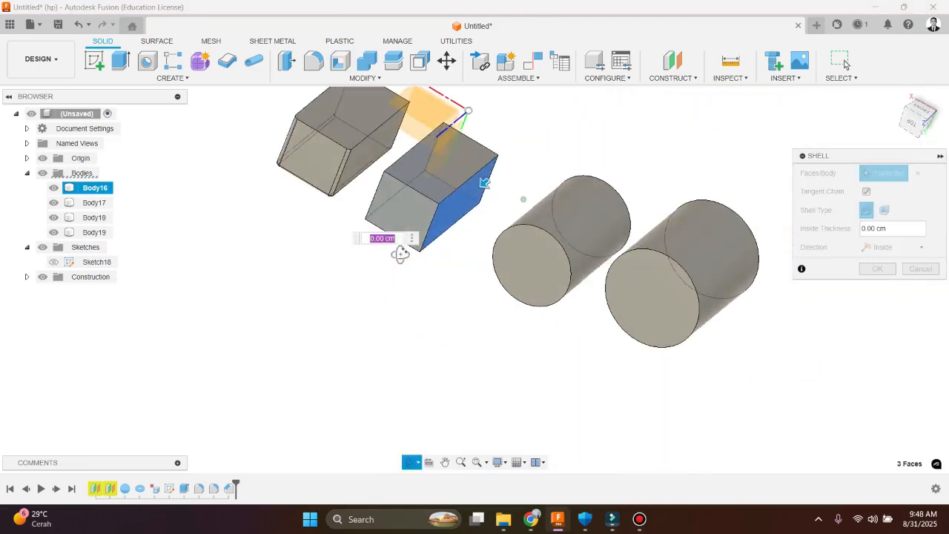
click(436, 167)
scroll(360, 219, up, 1)
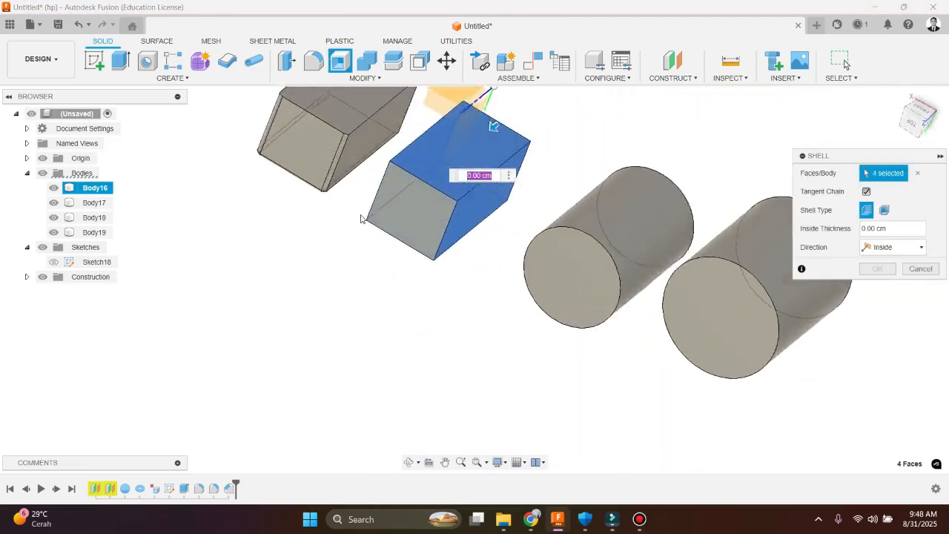
Set the shell's inside thickness to 10 cm, inspect the preview and clear the selected faces
scroll(362, 219, up, 2)
shift+middle_drag(387, 189, 435, 187)
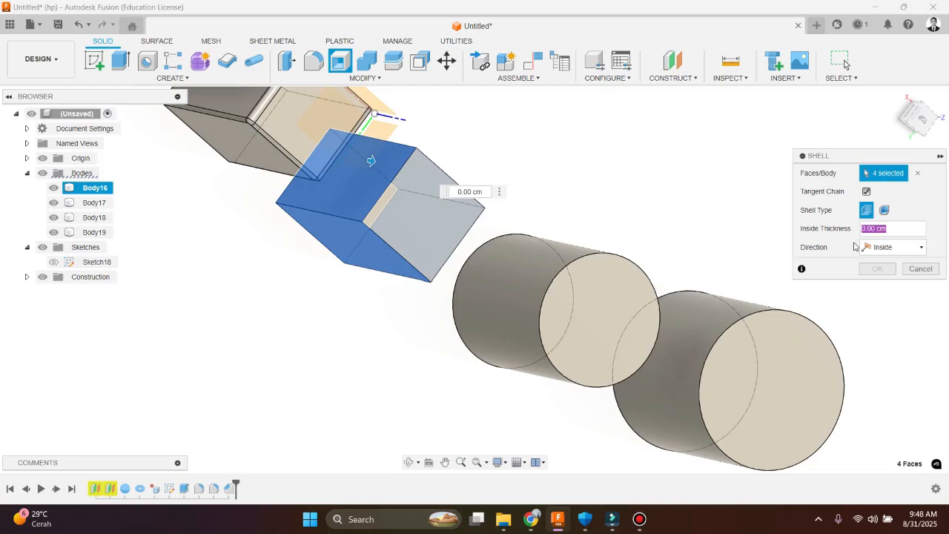
text(10)
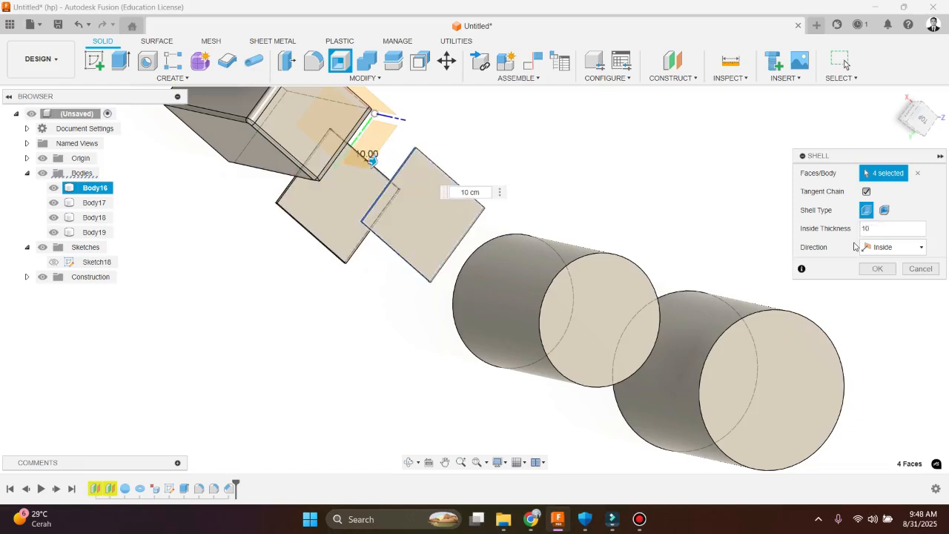
scroll(348, 217, up, 3)
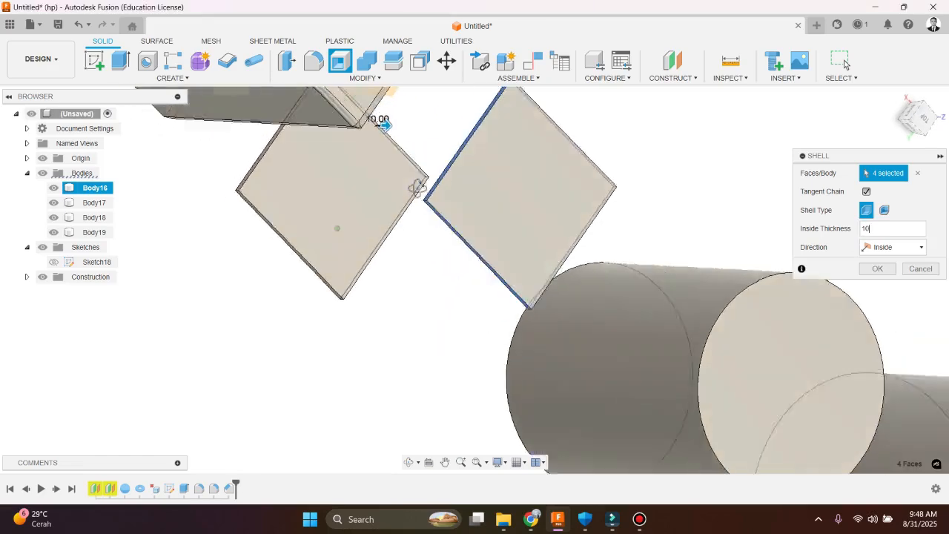
shift+middle_drag(336, 229, 377, 185)
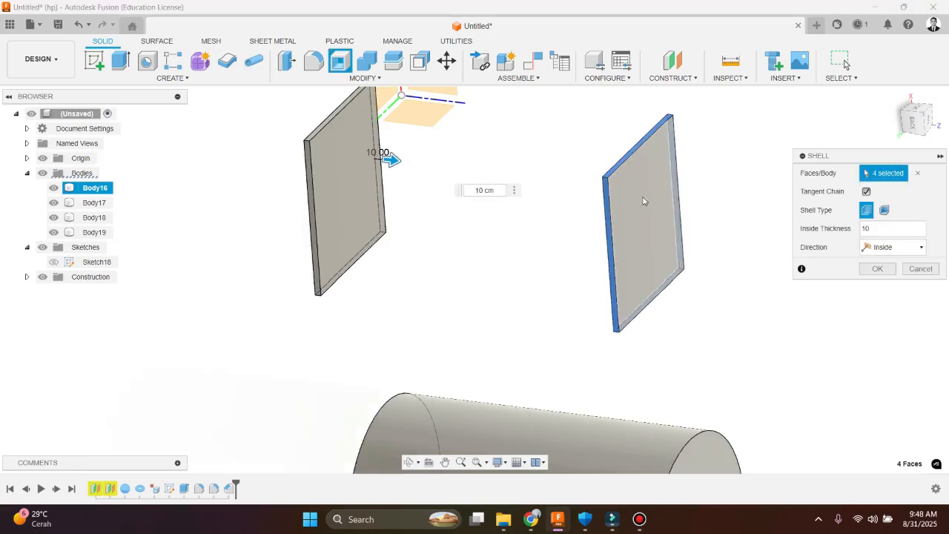
click(918, 175)
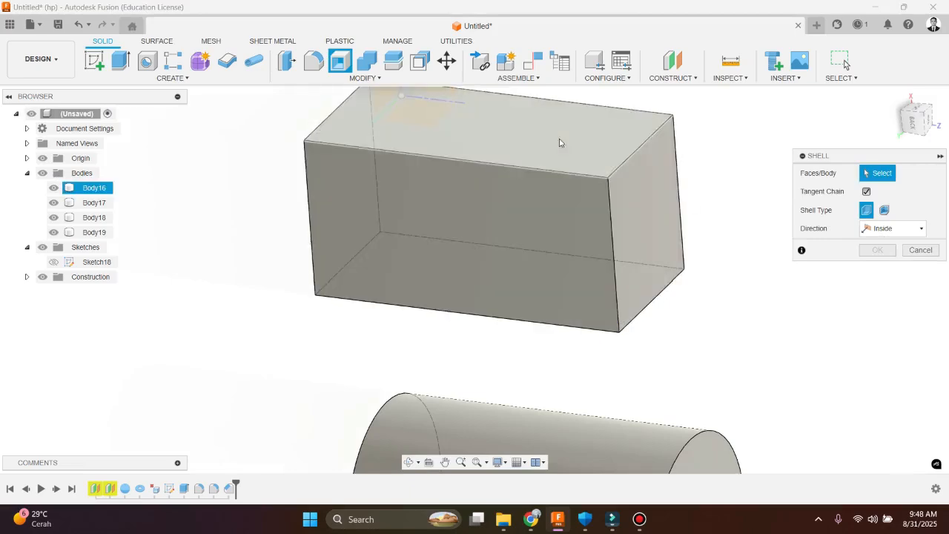
Preview the Shell on Body16 with only the side face towards Body18 removed, and clear the face selection
click(560, 142)
shift+middle_drag(586, 212, 612, 236)
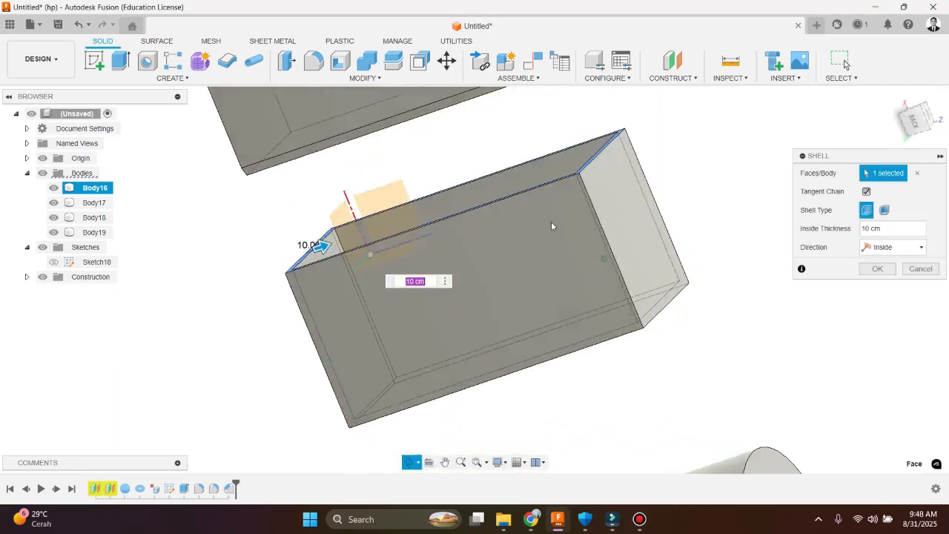
shift+middle_drag(551, 221, 523, 275)
click(917, 176)
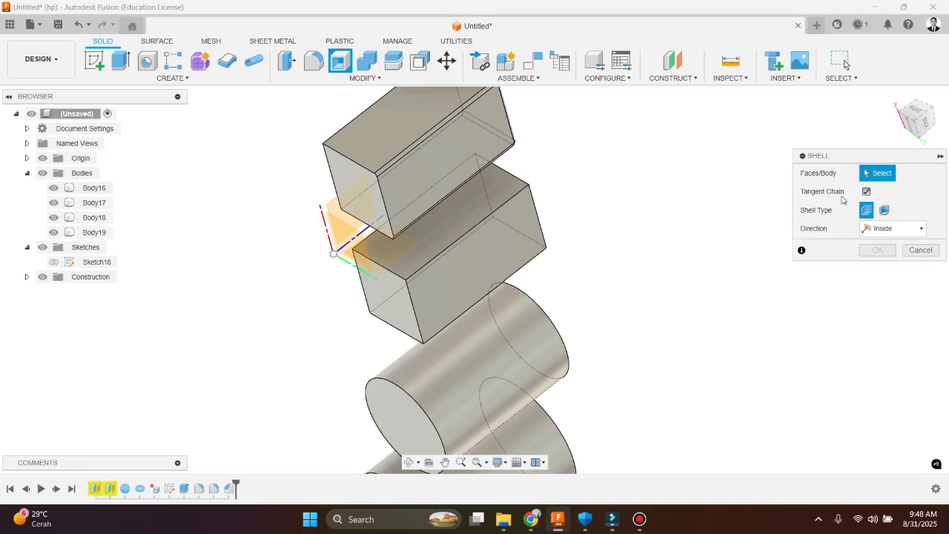
Select Body16's side face towards Body18 again, examine the hollow box from several angles and clear the selection
scroll(415, 244, up, 4)
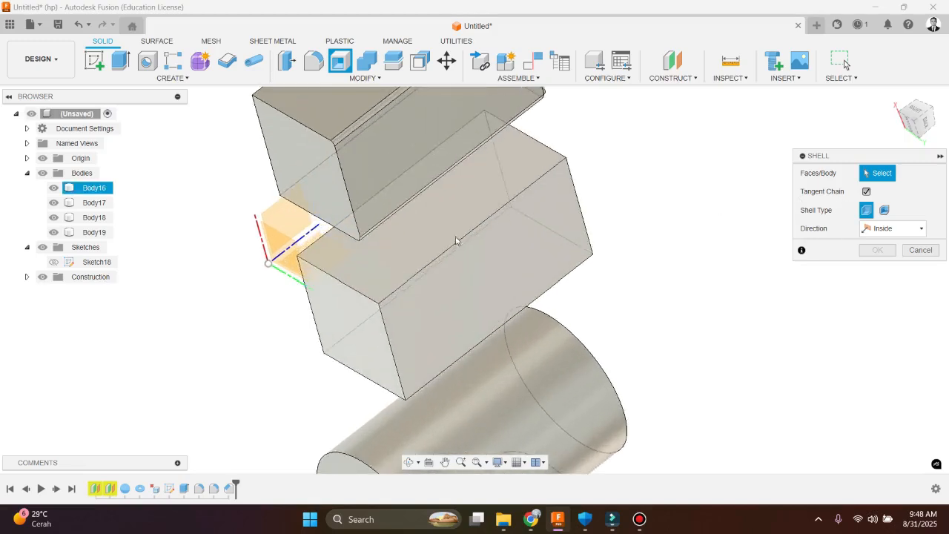
click(416, 243)
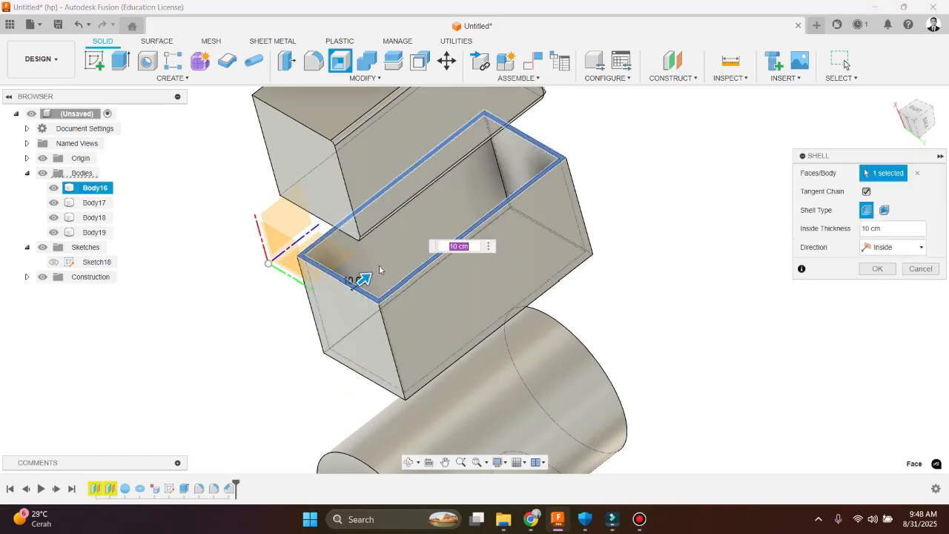
scroll(379, 269, up, 3)
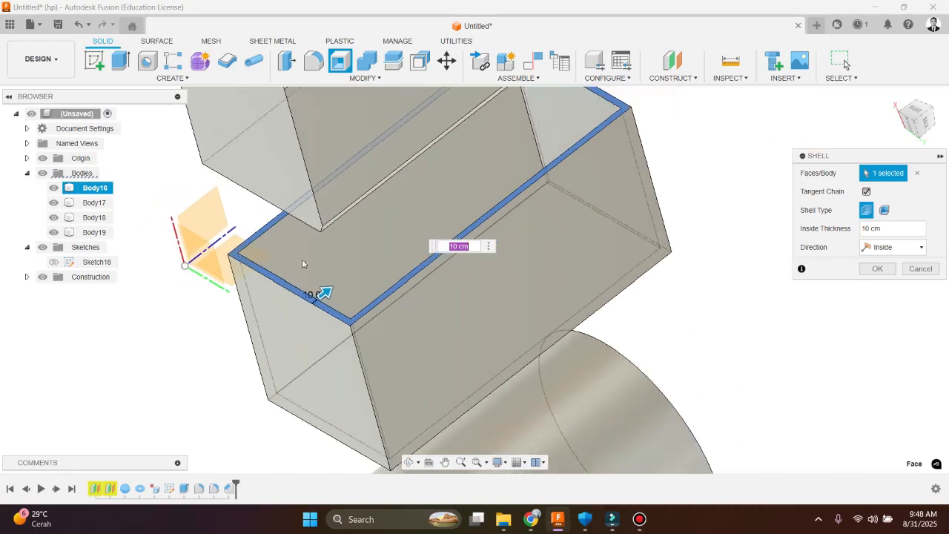
scroll(400, 220, down, 3)
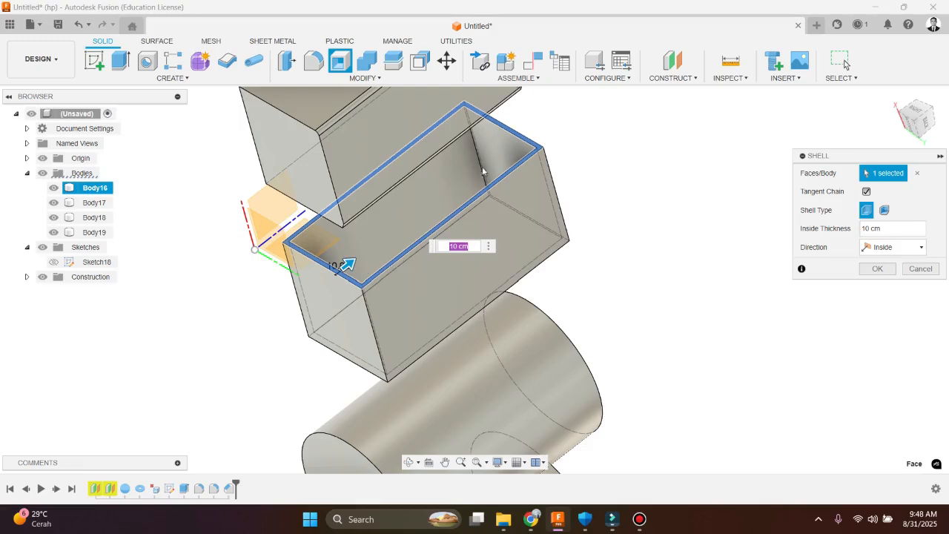
shift+middle_drag(524, 255, 474, 148)
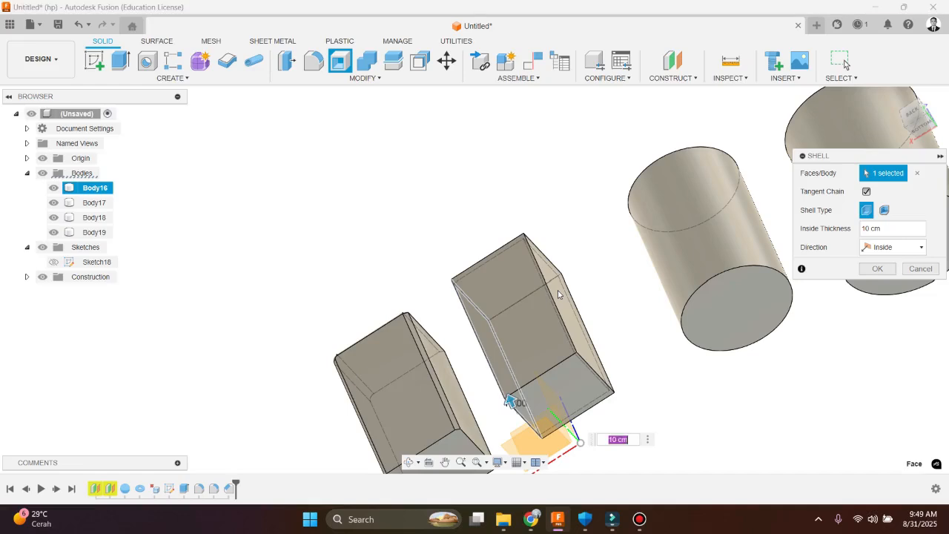
scroll(585, 363, down, 2)
scroll(607, 385, up, 4)
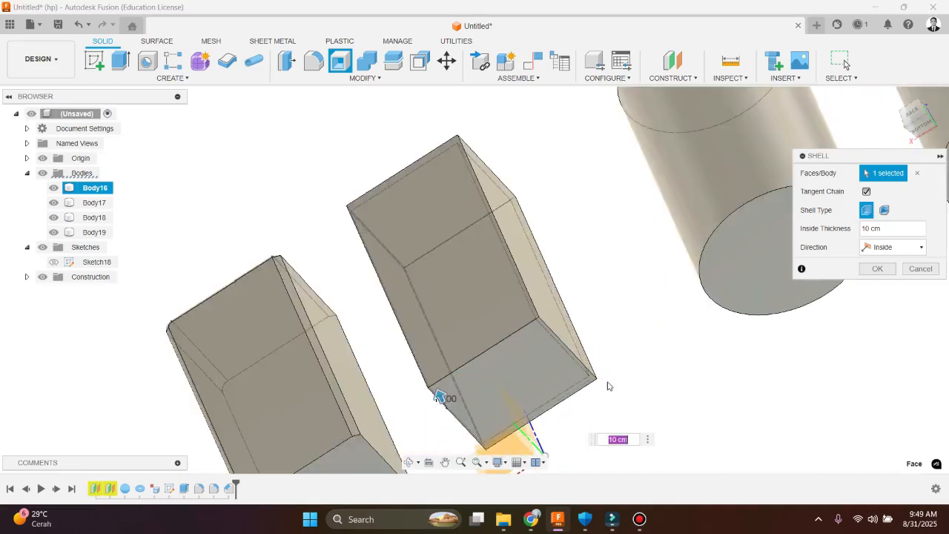
shift+middle_drag(607, 386, 620, 371)
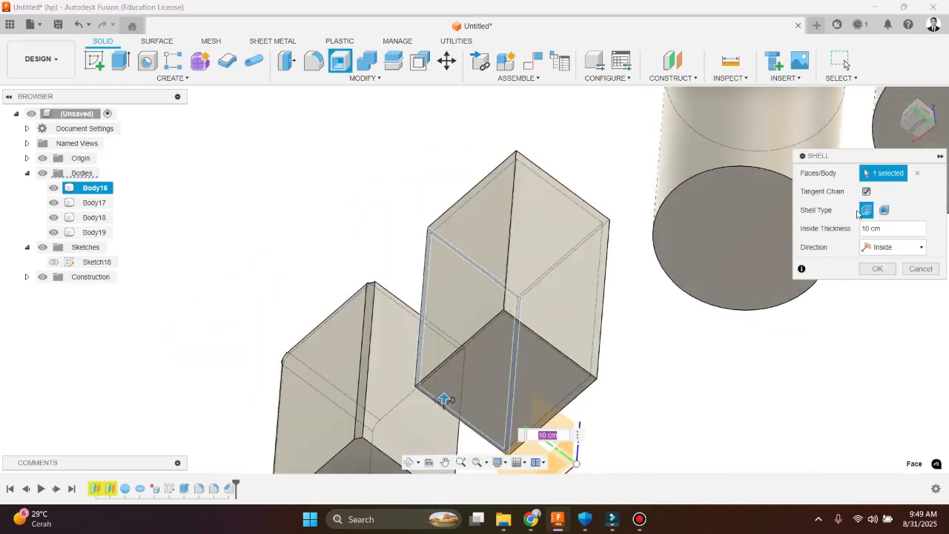
click(916, 172)
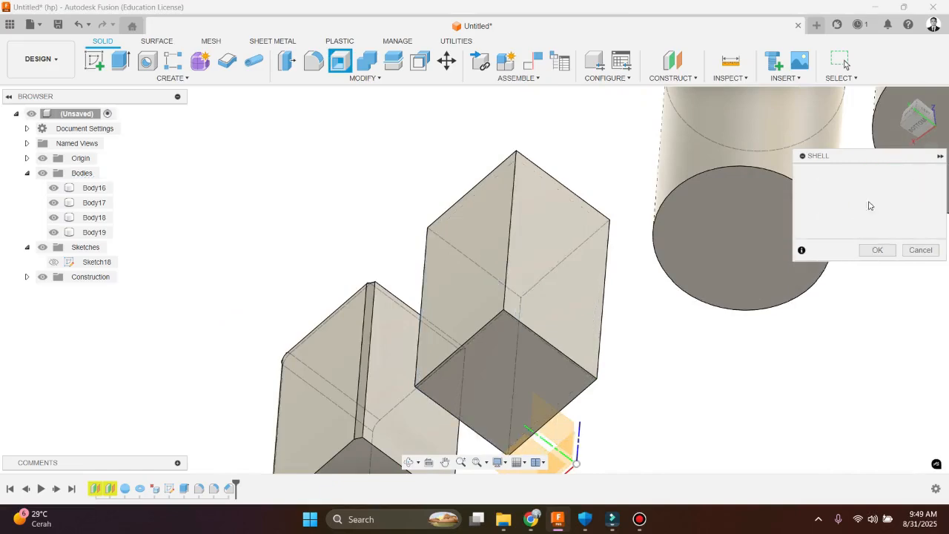
Preview the 10 cm Shell with only Body16's side face towards Body18 removed once more, view it from the back and clear the selection
click(504, 333)
mouse_move(526, 324)
shift+middle_down()
mouse_move(552, 317)
mouse_move(533, 324)
shift+middle_up()
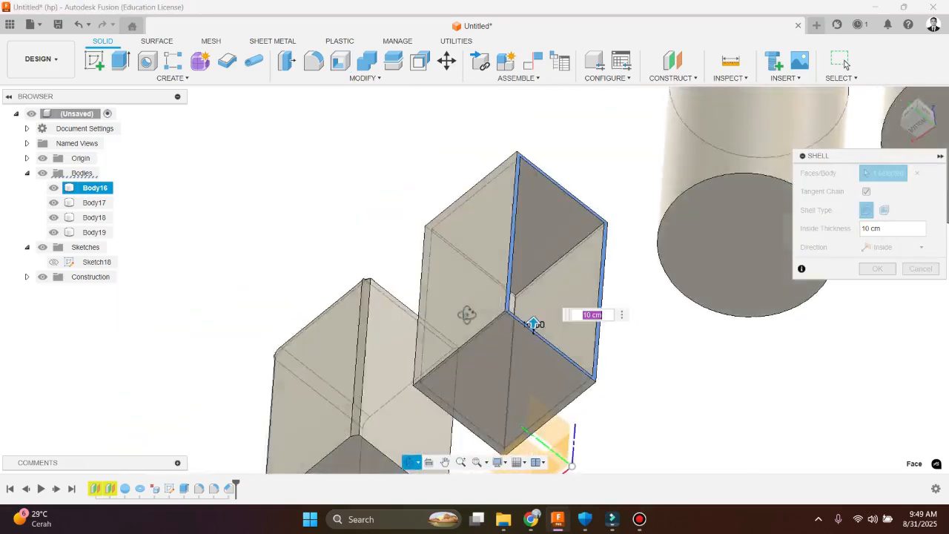
shift+middle_drag(467, 314, 349, 355)
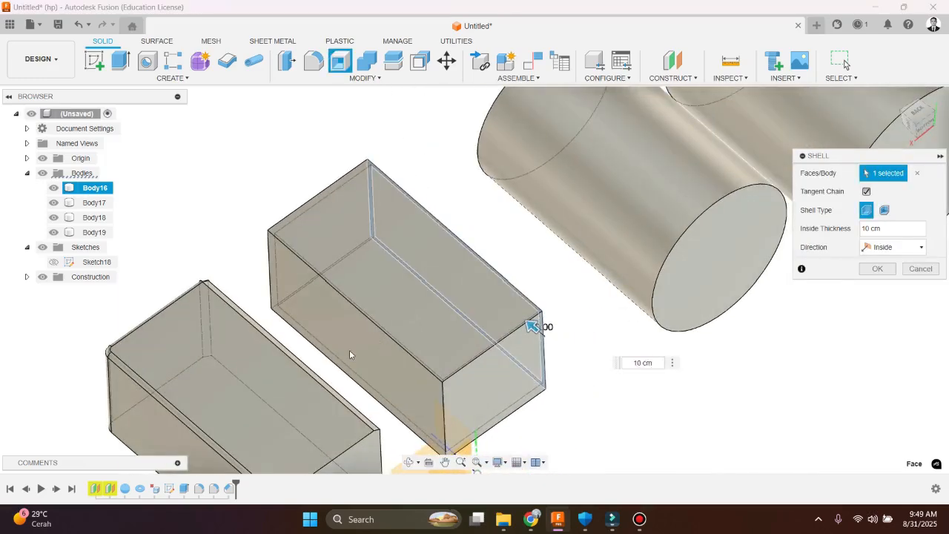
click(917, 174)
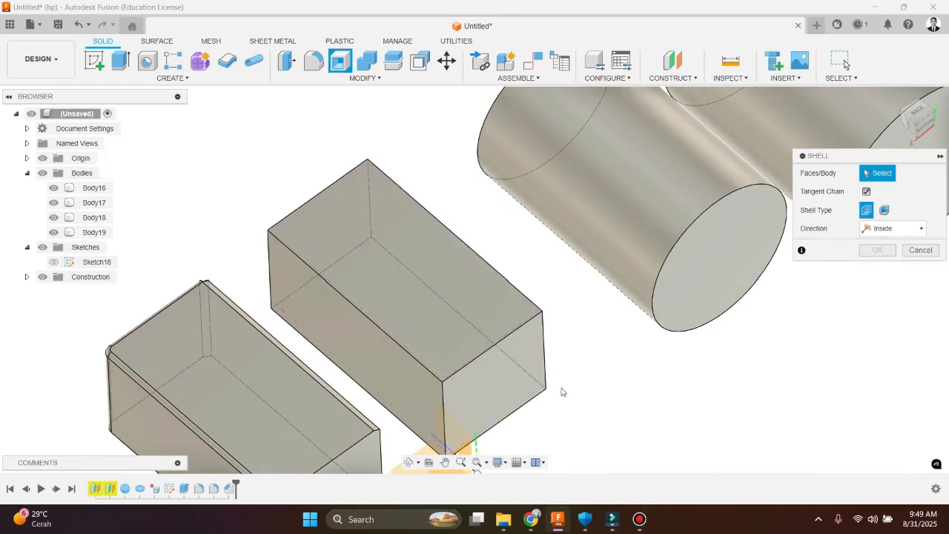
Shell Body16 with all six faces selected at 10 cm inside thickness and inspect the closed hollow box
shift+middle_drag(375, 233, 437, 400)
drag(388, 111, 555, 409)
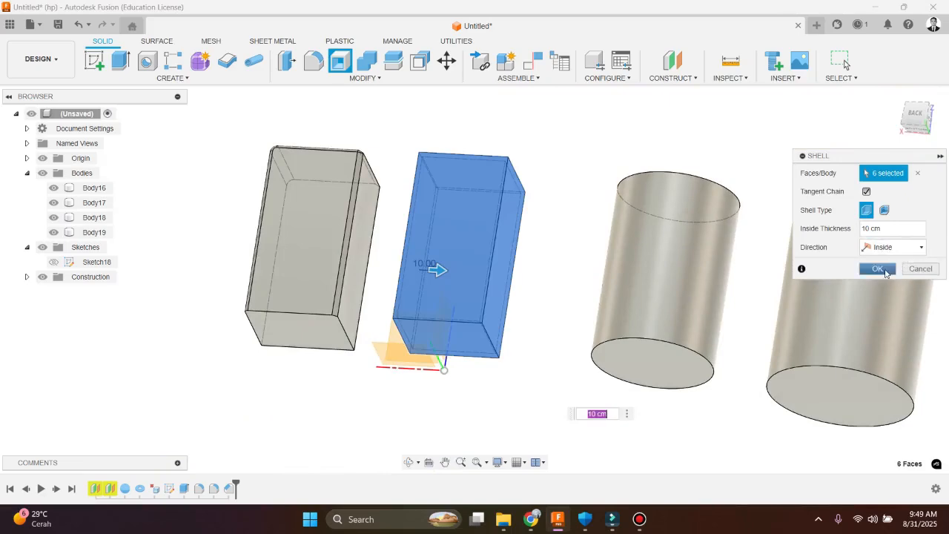
click(876, 268)
scroll(544, 197, down, 2)
scroll(521, 207, up, 3)
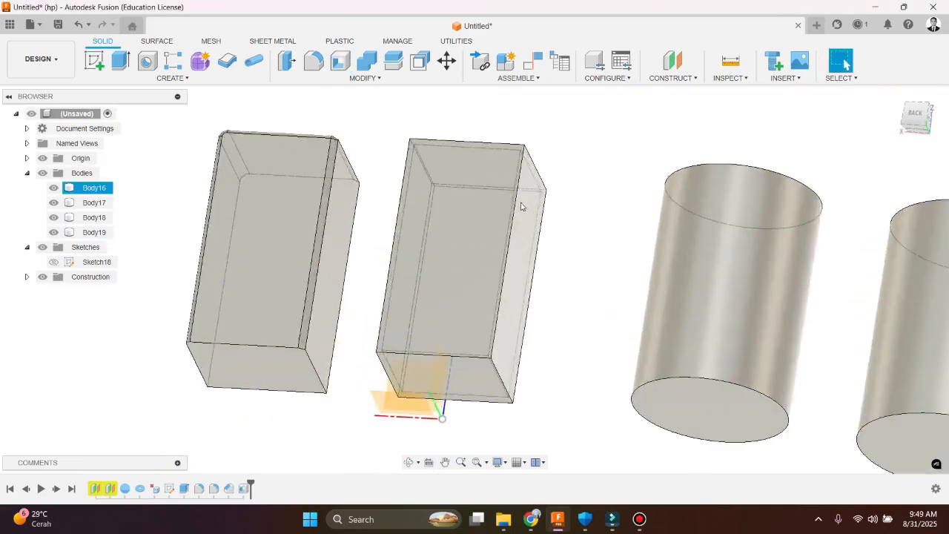
shift+middle_drag(521, 207, 438, 193)
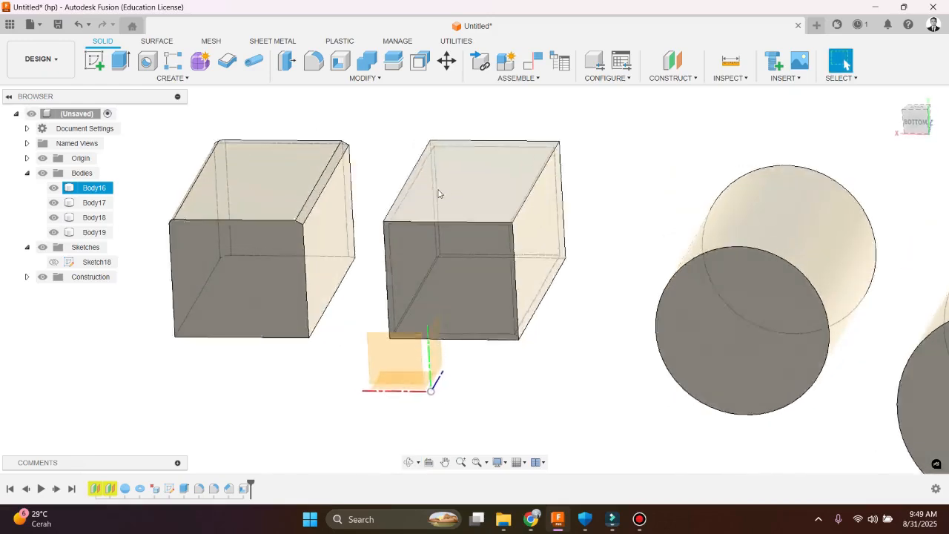
scroll(375, 255, up, 5)
scroll(438, 244, down, 5)
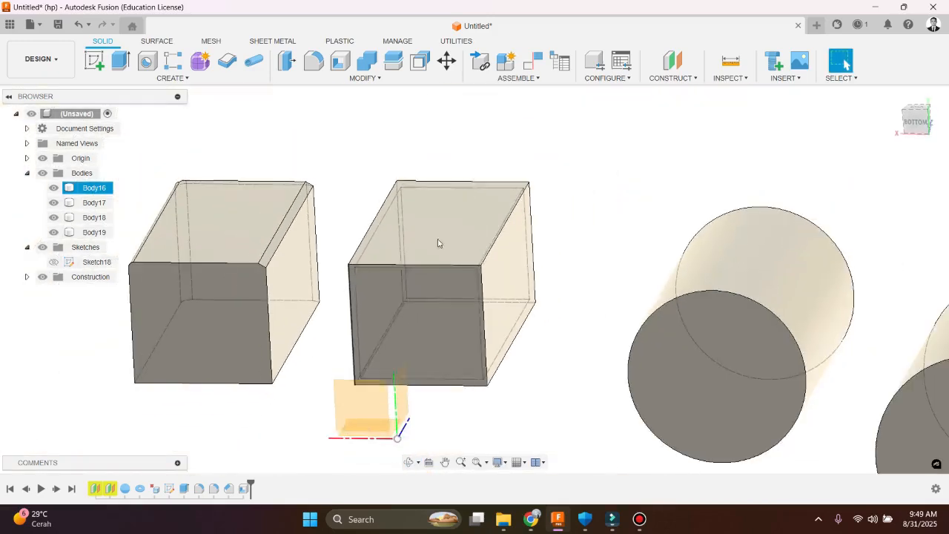
Examine Body16's interior with a Section Analysis from its bottom face, moving the cut plane about 205 cm inward and back out, and cancel it
click(734, 77)
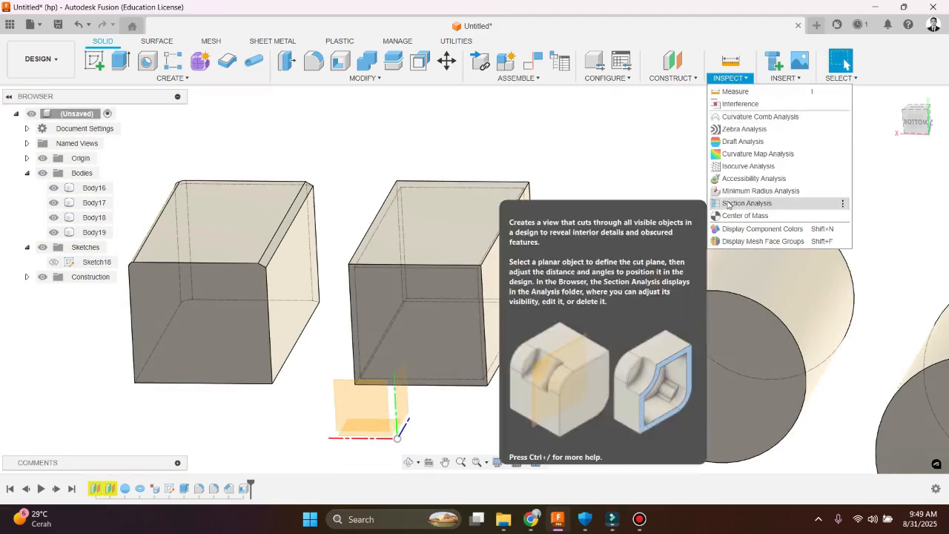
click(728, 202)
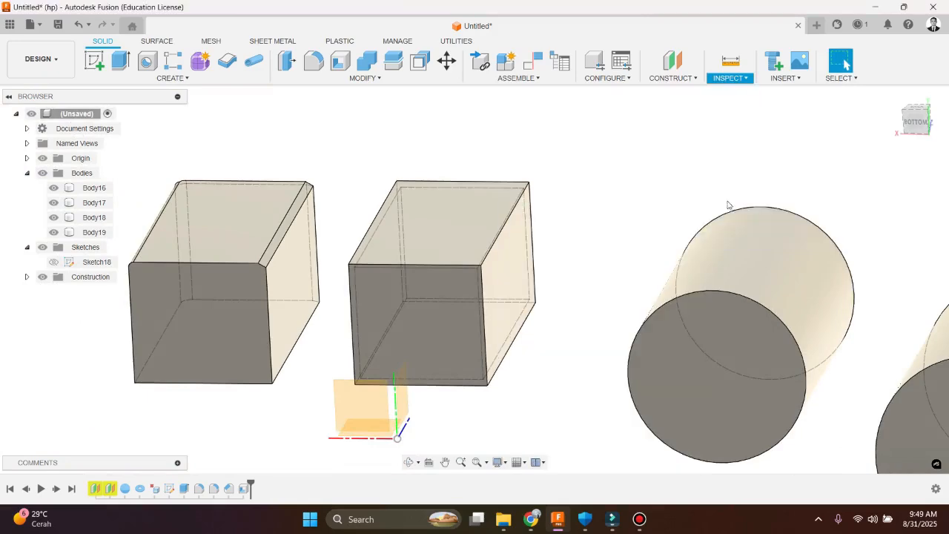
click(434, 298)
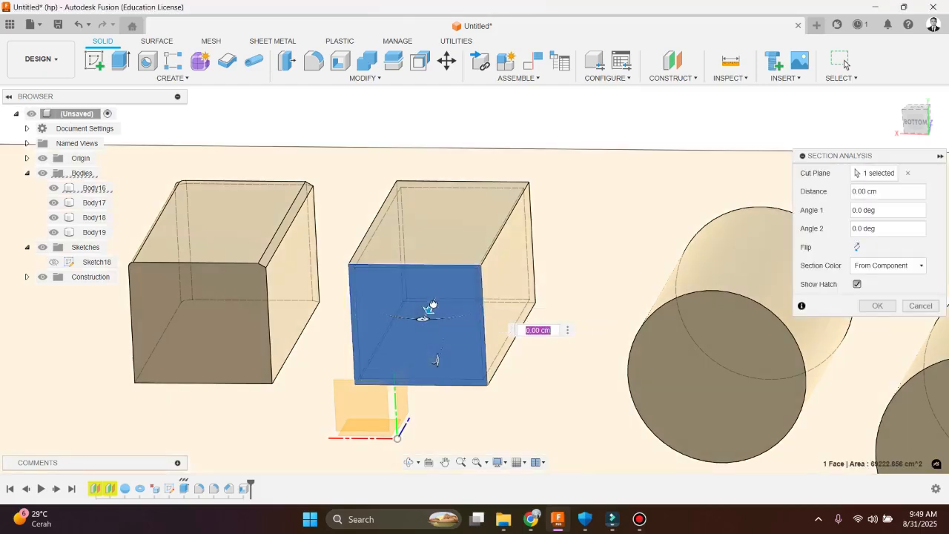
drag(429, 311, 452, 283)
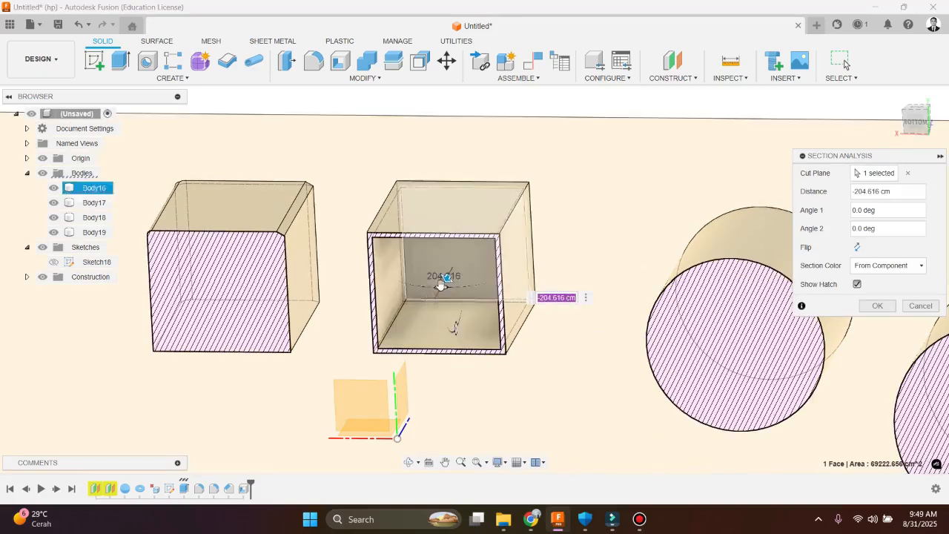
drag(447, 280, 371, 406)
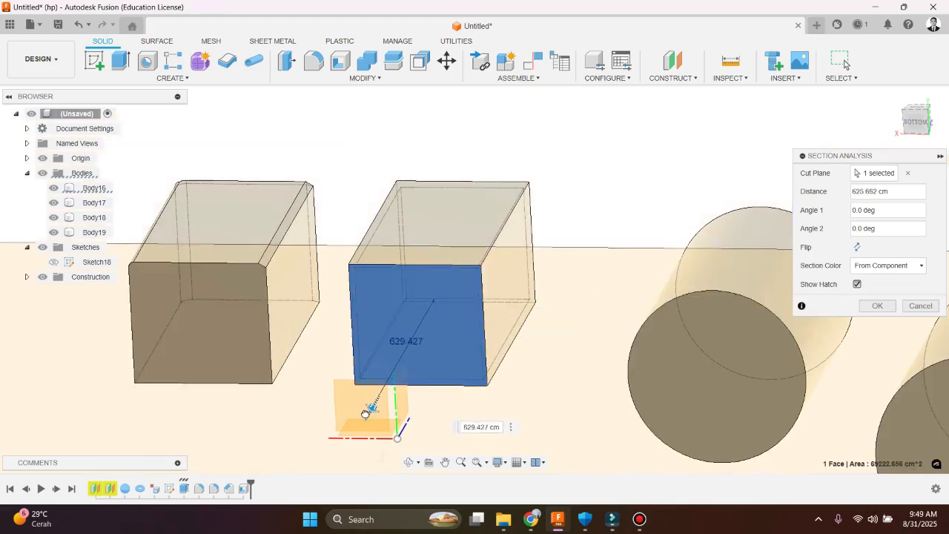
click(920, 306)
scroll(474, 290, down, 3)
scroll(465, 279, up, 5)
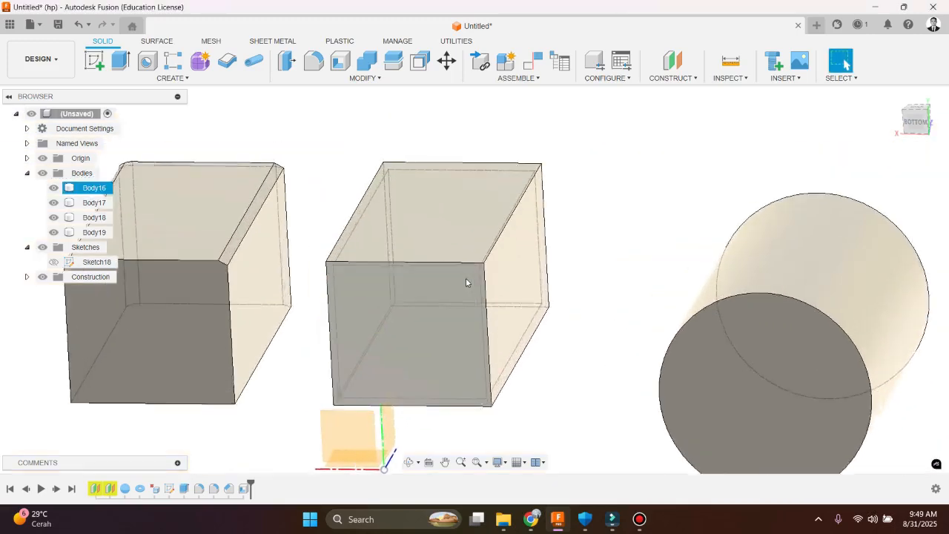
Undo the closed Shell, and shell Body16 with its two opposite end faces removed at 10 cm inside thickness
click(436, 87)
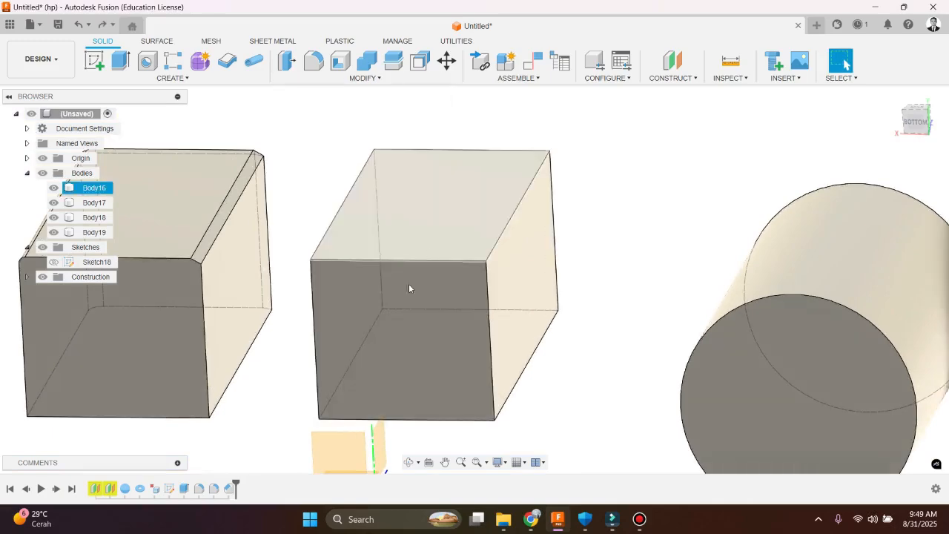
click(445, 309)
shift+middle_drag(521, 277, 597, 256)
click(610, 210)
shift+middle_drag(611, 210, 419, 129)
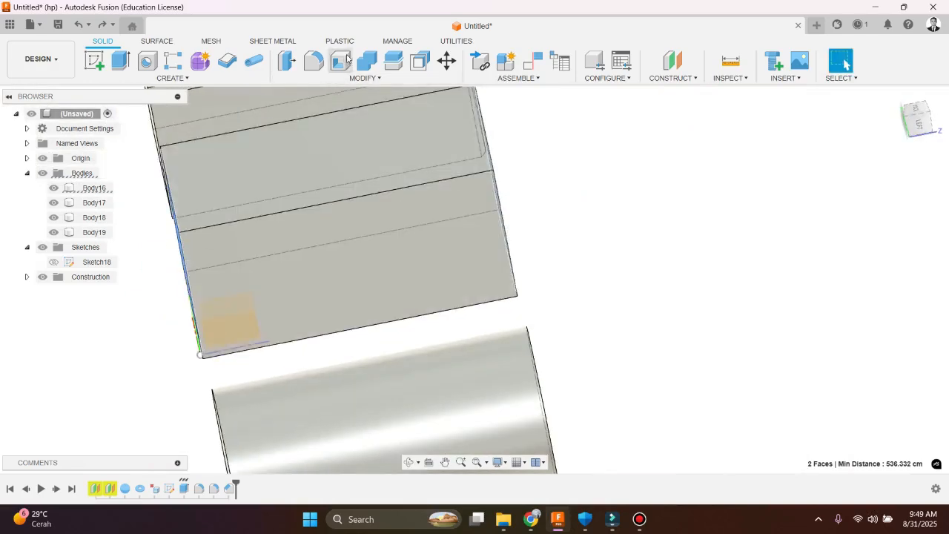
scroll(298, 244, down, 3)
shift+middle_drag(299, 244, 404, 256)
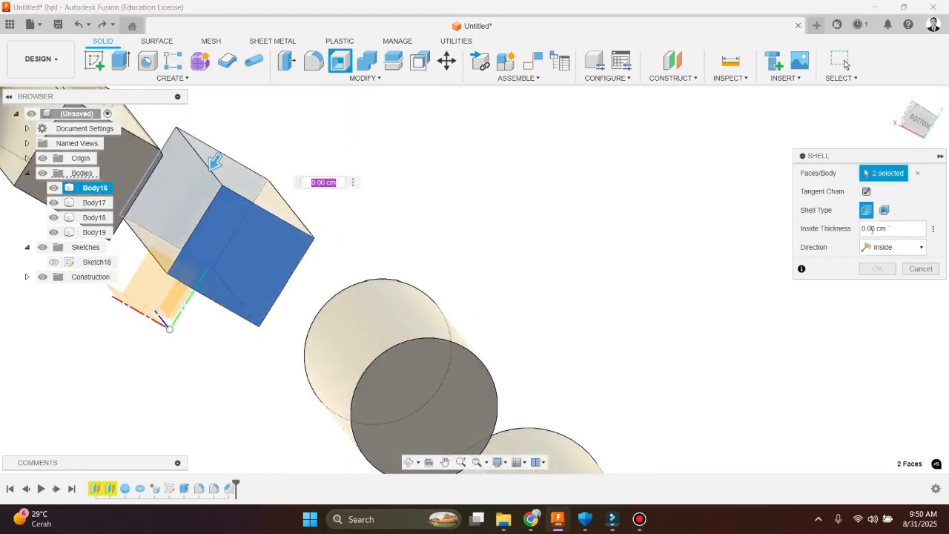
text(10)
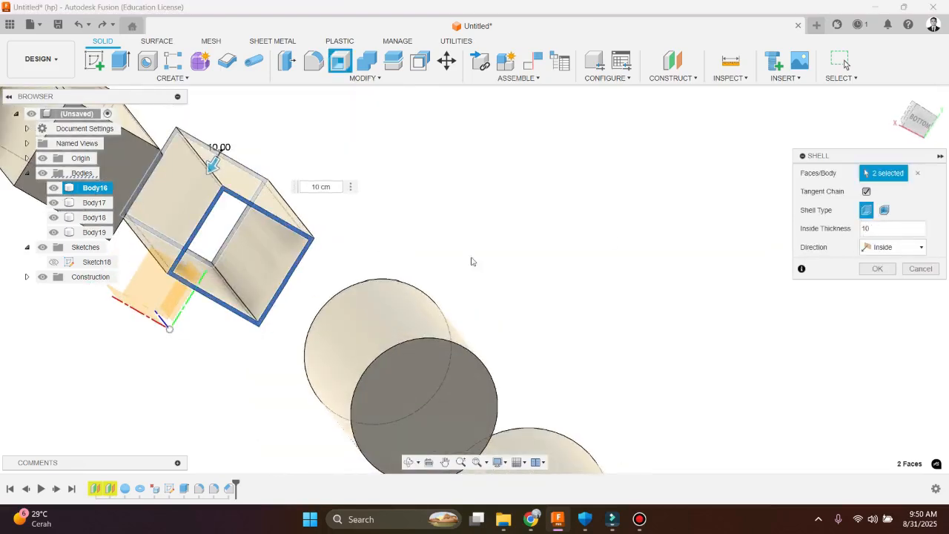
click(878, 268)
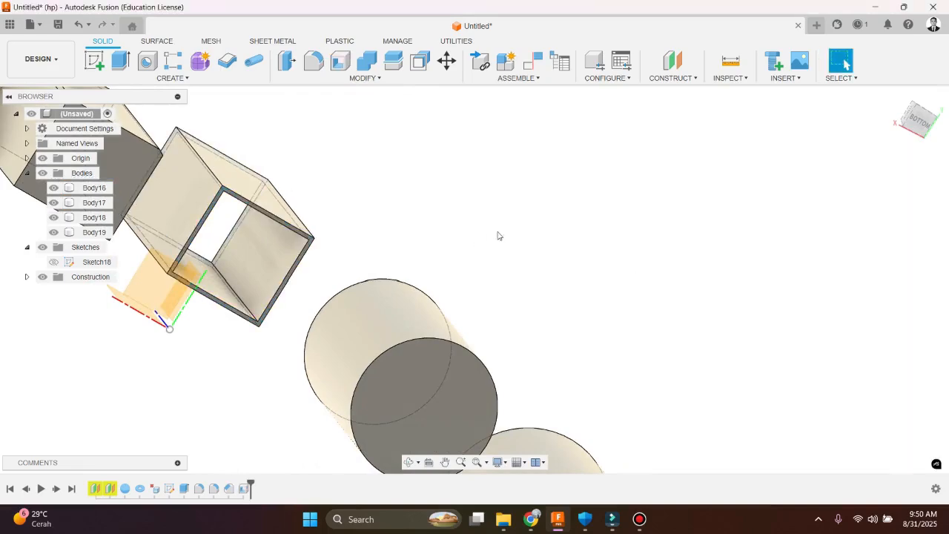
Inspect the open-ended hollow box from several angles and undo its Shell
scroll(314, 234, down, 2)
scroll(356, 237, up, 3)
shift+middle_drag(356, 237, 210, 281)
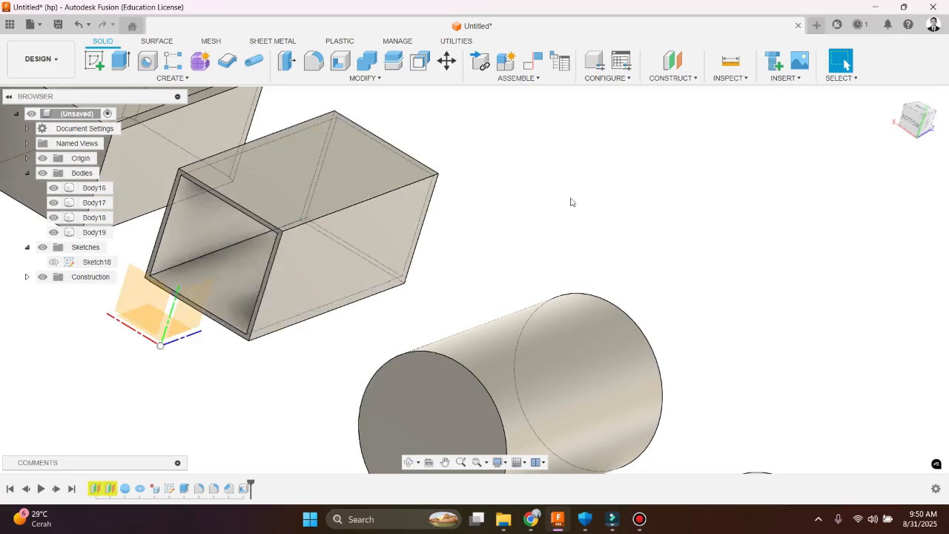
scroll(570, 201, down, 3)
scroll(519, 301, up, 5)
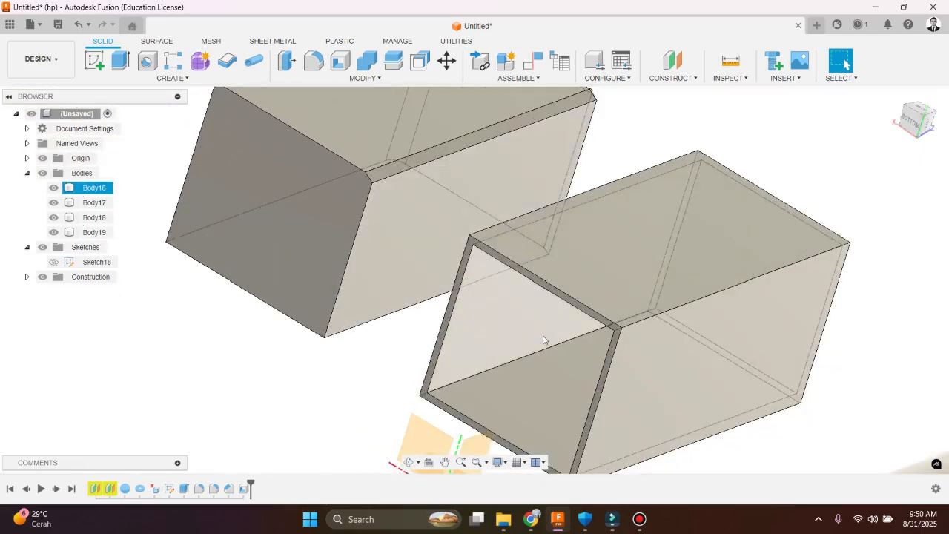
key(ctrl+z)
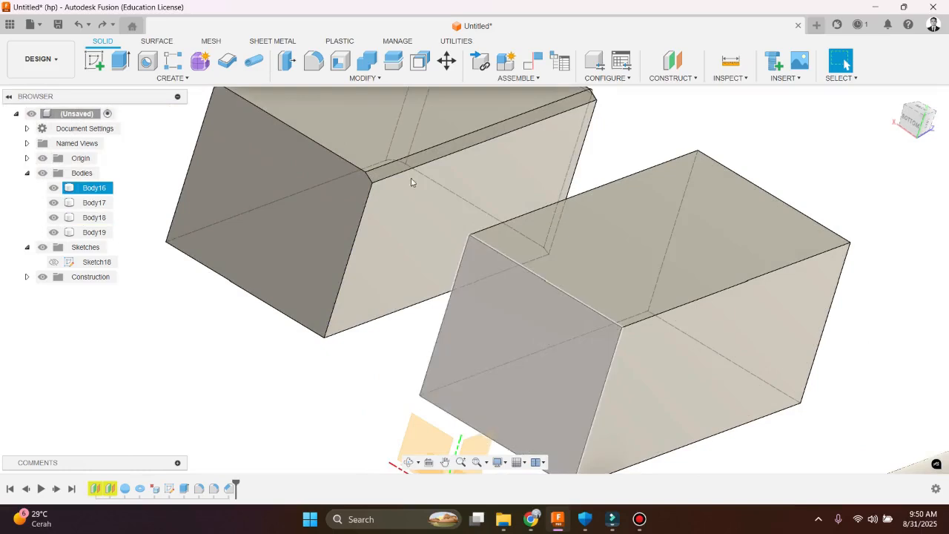
Start a Draft on Body16 with its bottom face as pull direction and the side face towards Body18 as the face to draft
click(375, 79)
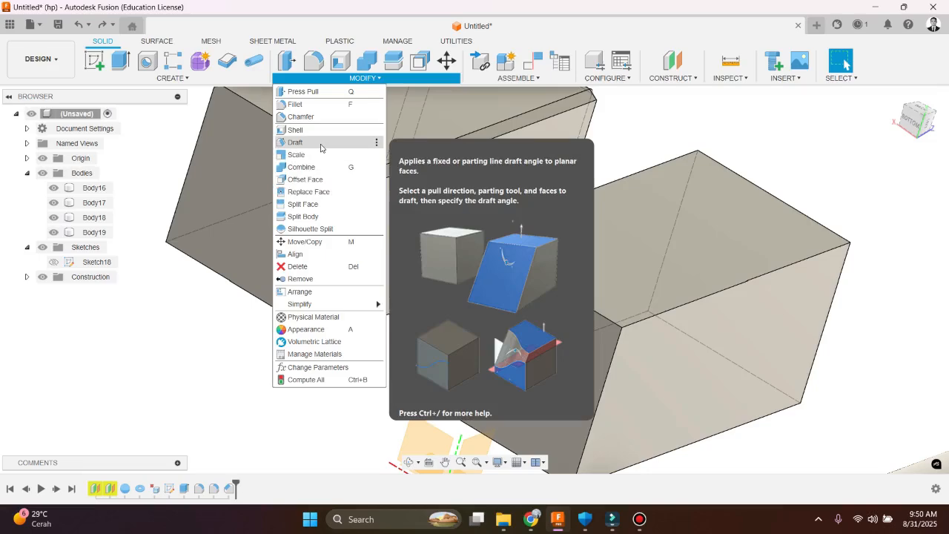
key(Escape)
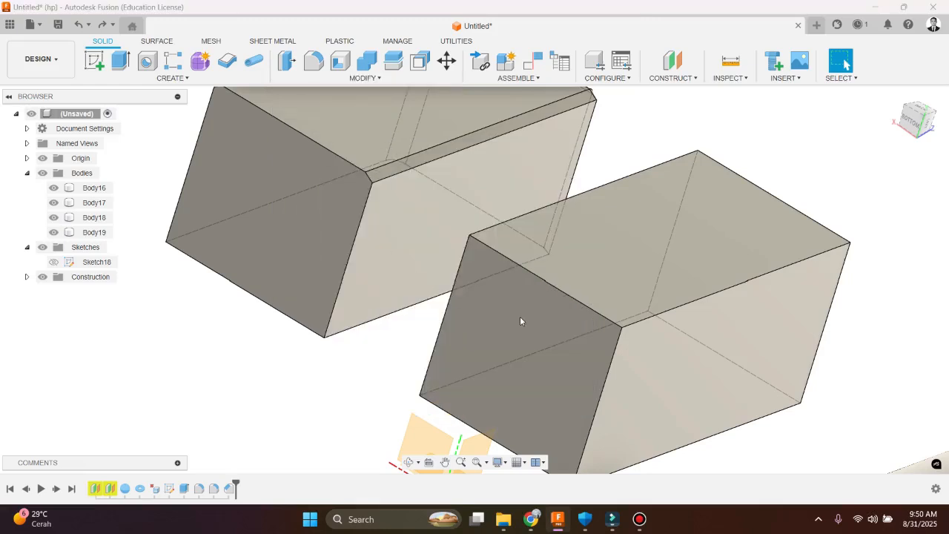
click(514, 337)
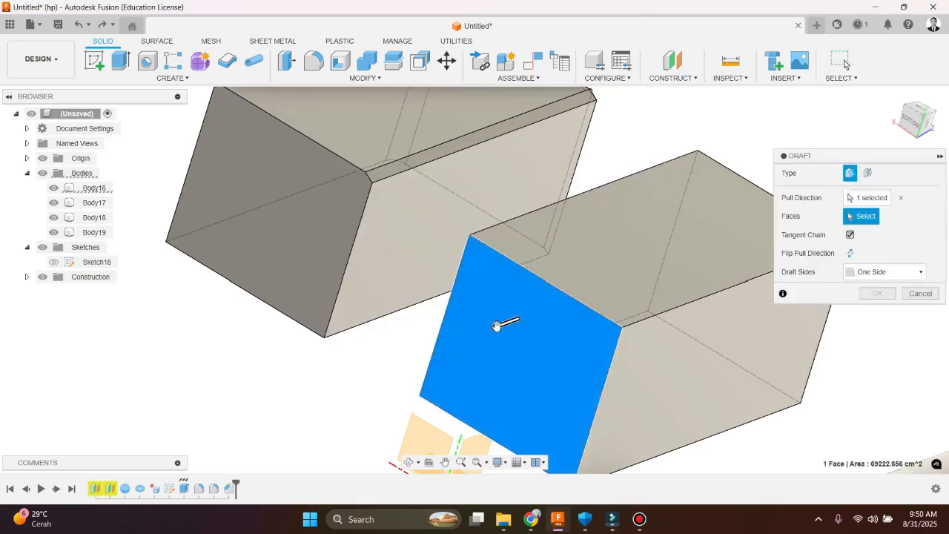
click(496, 326)
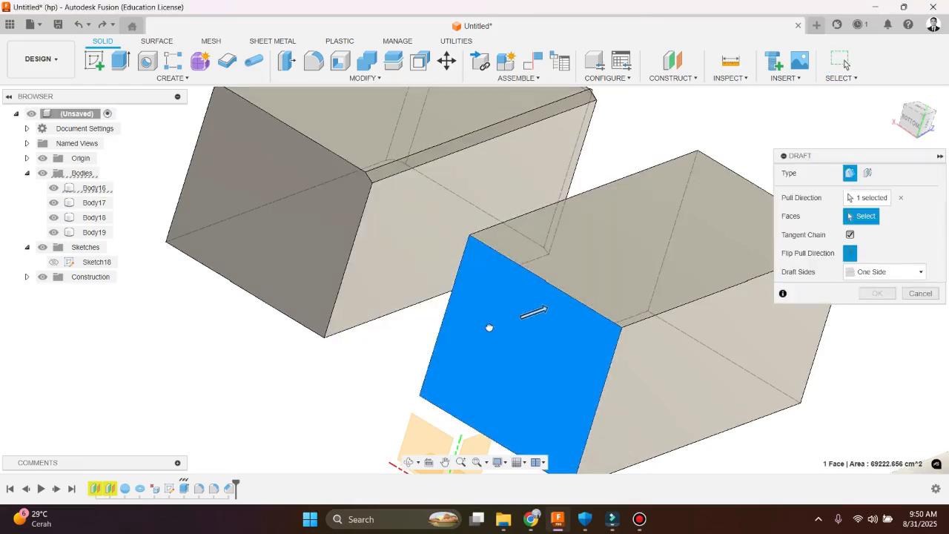
click(541, 309)
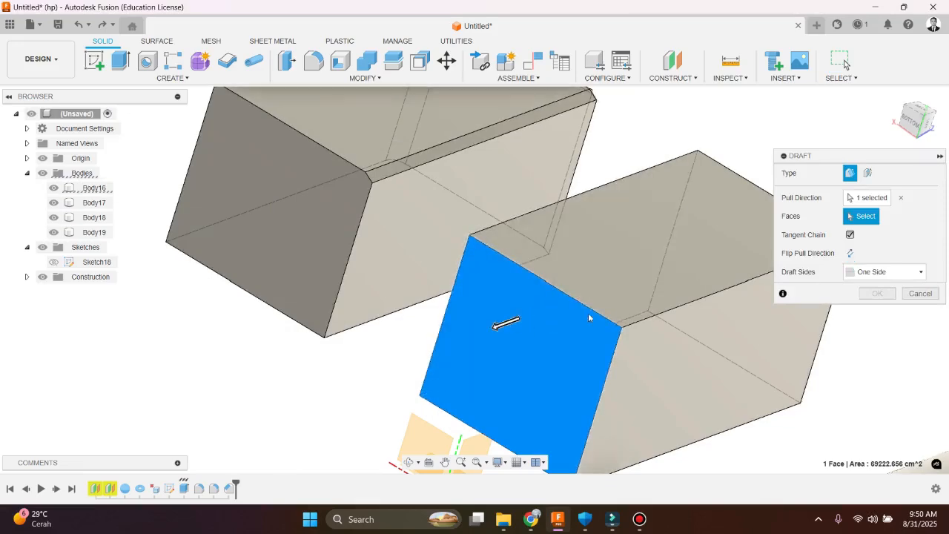
scroll(518, 289, down, 4)
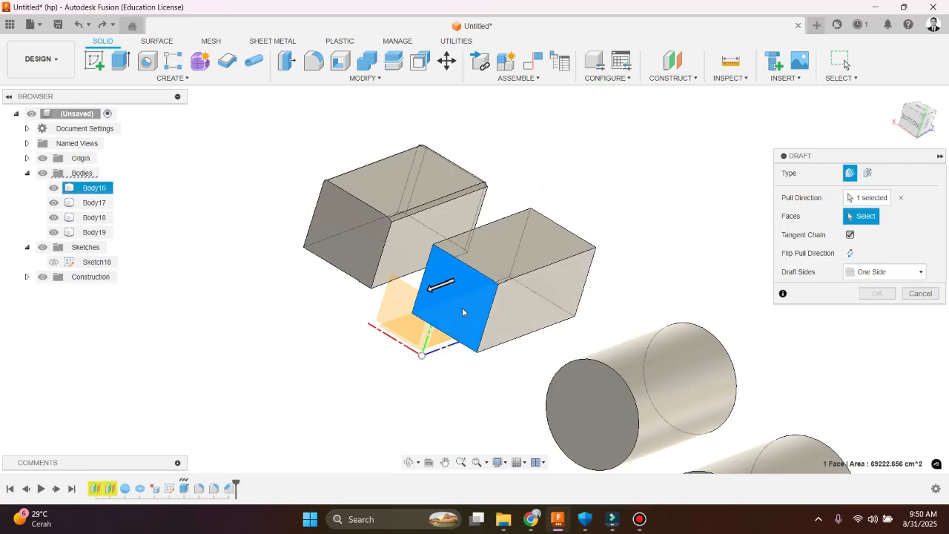
scroll(420, 296, up, 3)
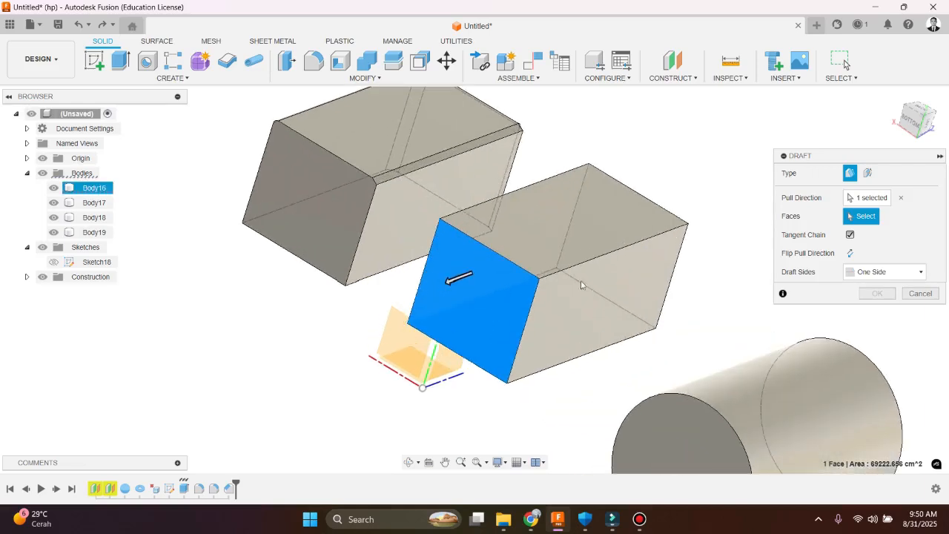
click(632, 286)
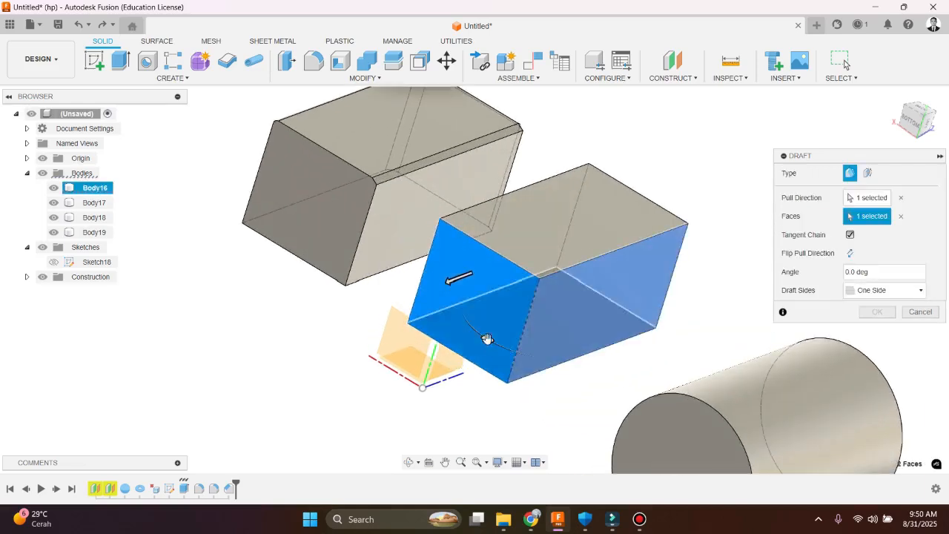
Tilt the side face inward to a draft angle of about -12.7 deg and inspect the tapered box from the back
drag(487, 338, 582, 359)
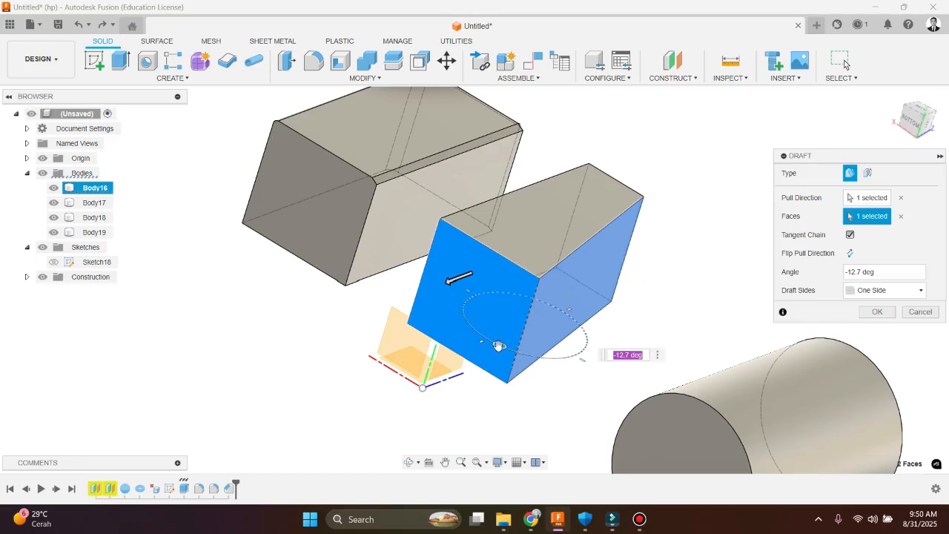
shift+middle_drag(473, 286, 463, 356)
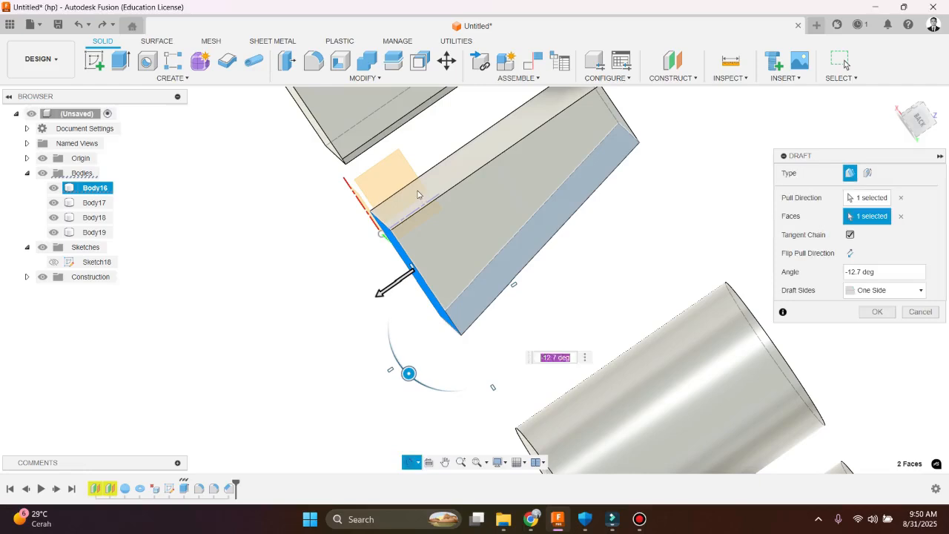
scroll(458, 253, down, 4)
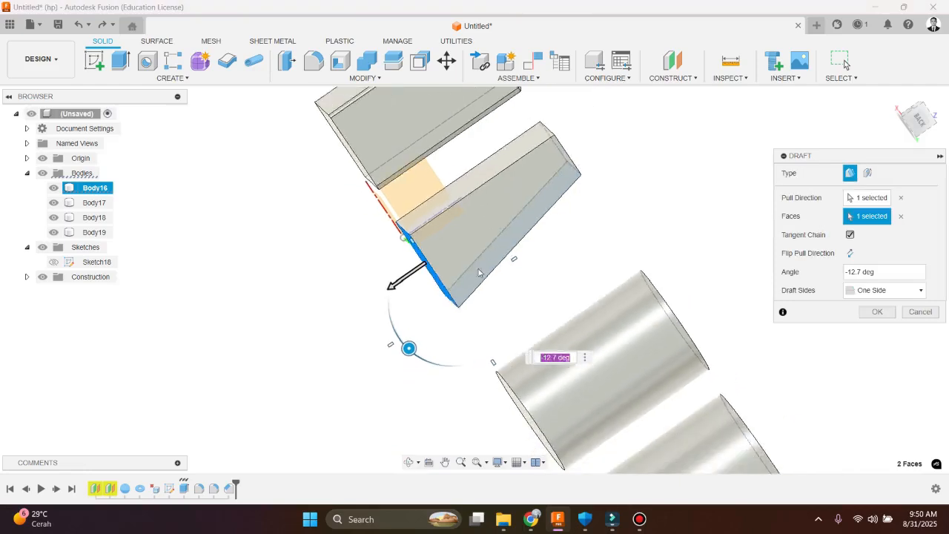
Set the draft angle to -30 deg
click(878, 272)
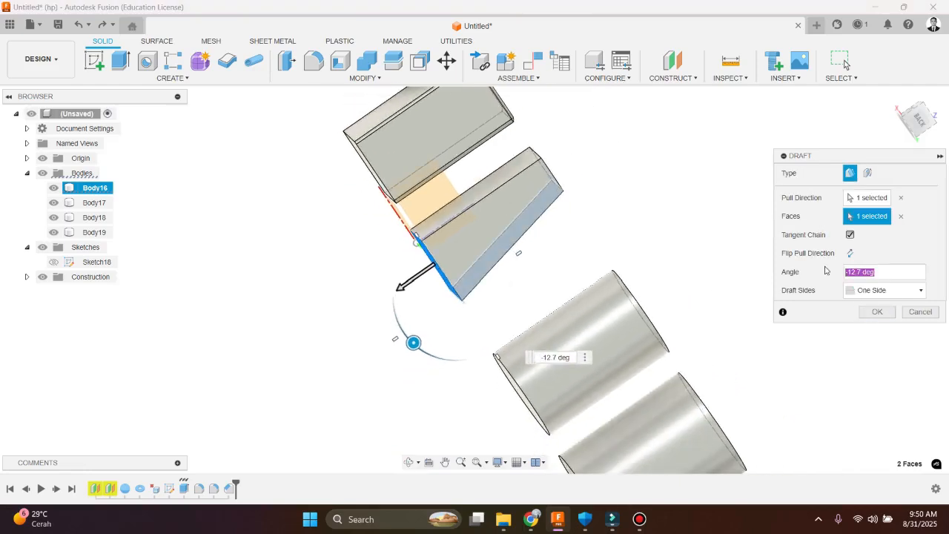
text(-30)
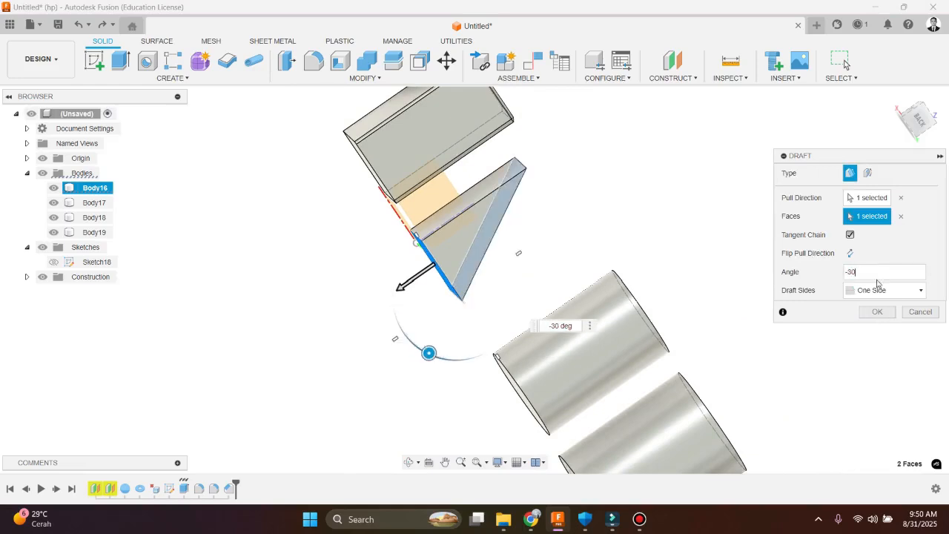
Set the draft angle to -20 deg and apply the Draft to Body16
double_click(849, 273)
key(BackSpace)
key(BackSpace)
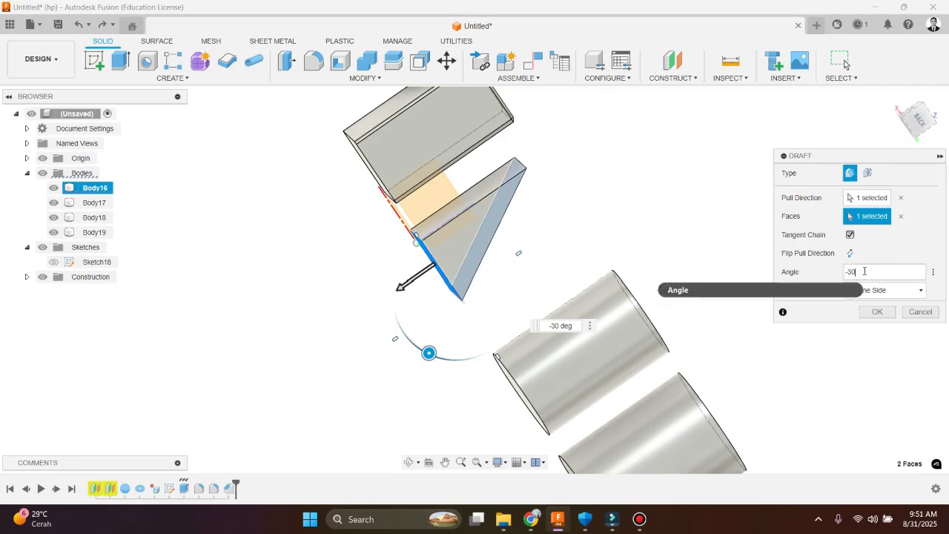
text(2)
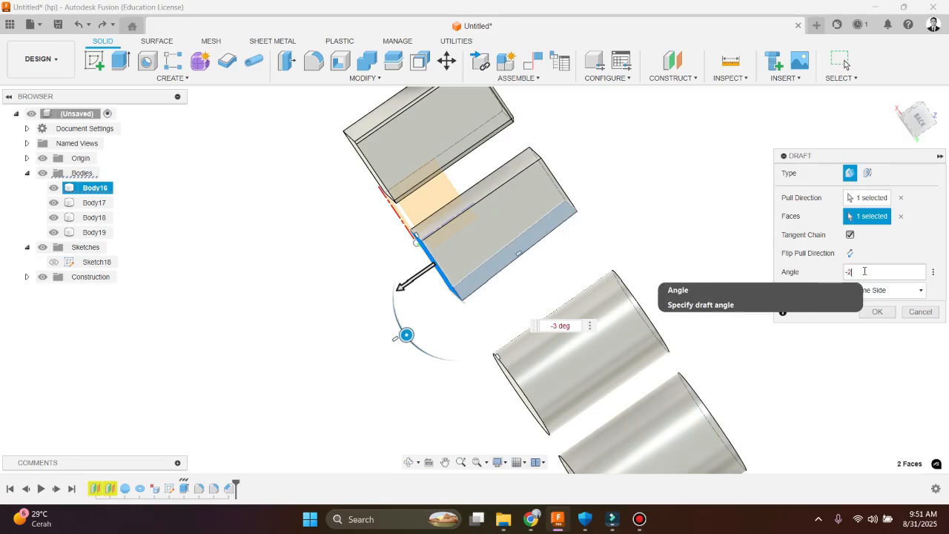
text(0)
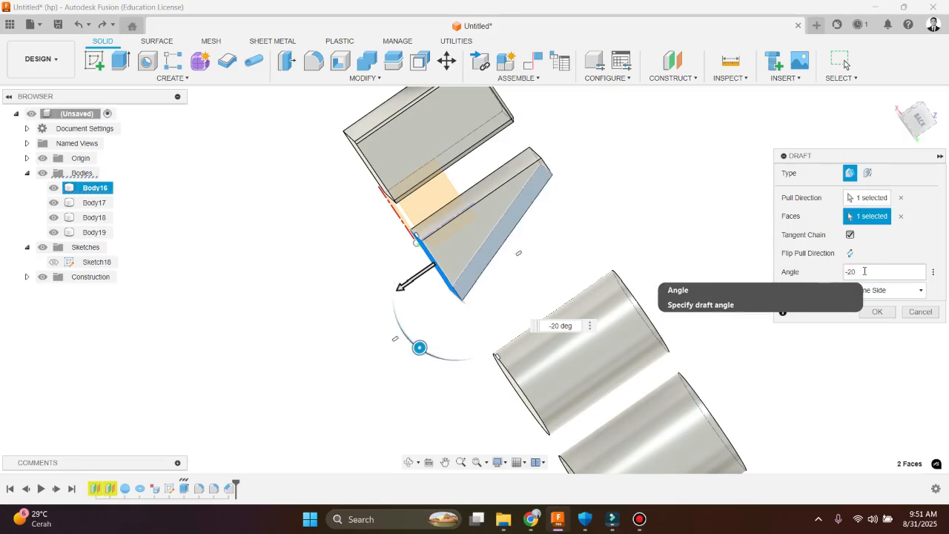
click(876, 312)
shift+middle_drag(491, 283, 413, 97)
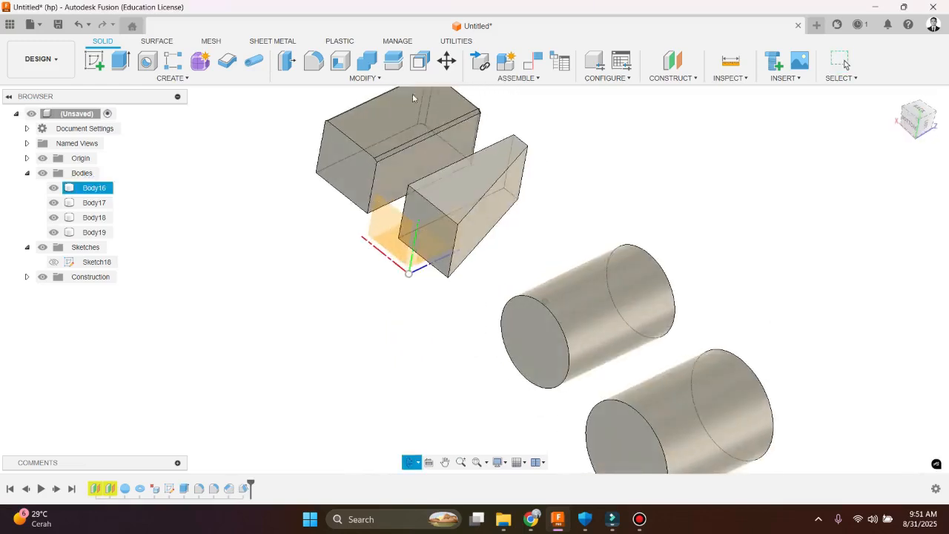
Undo the Draft on Body16
click(363, 78)
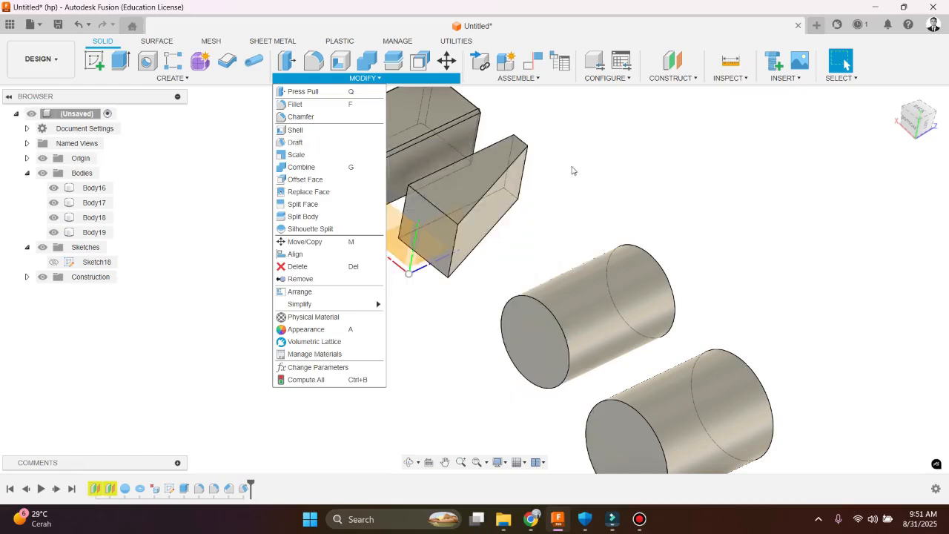
click(572, 171)
key(ctrl+z)
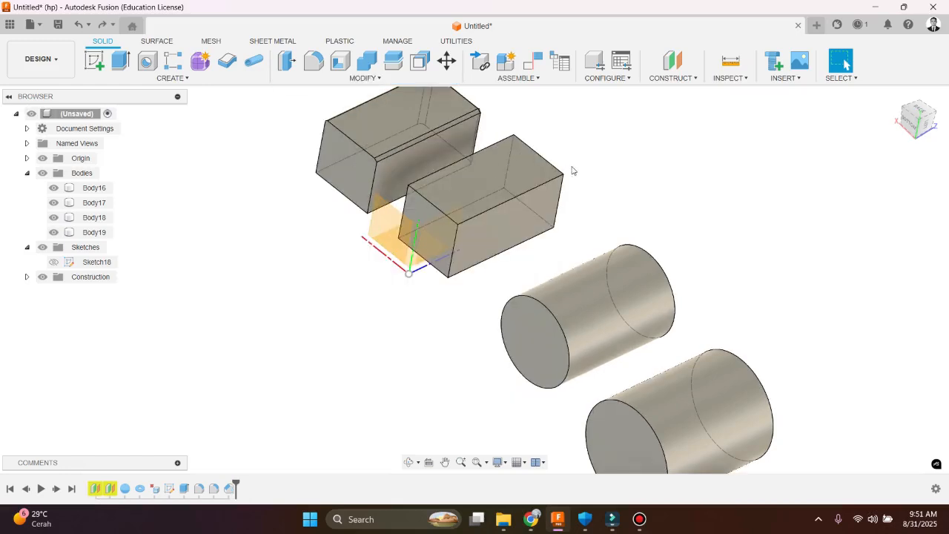
Start a uniform Scale on Body16 with the origin point as its reference point
click(329, 78)
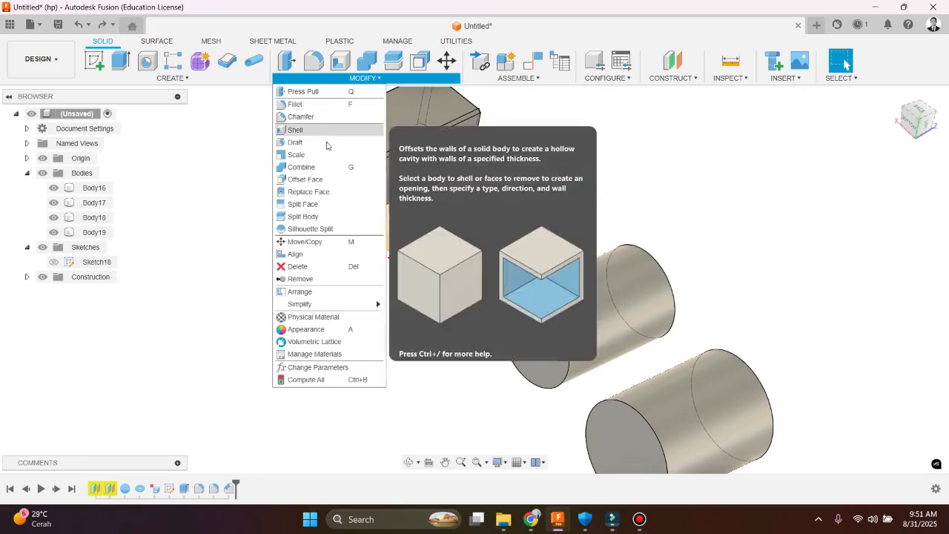
click(320, 154)
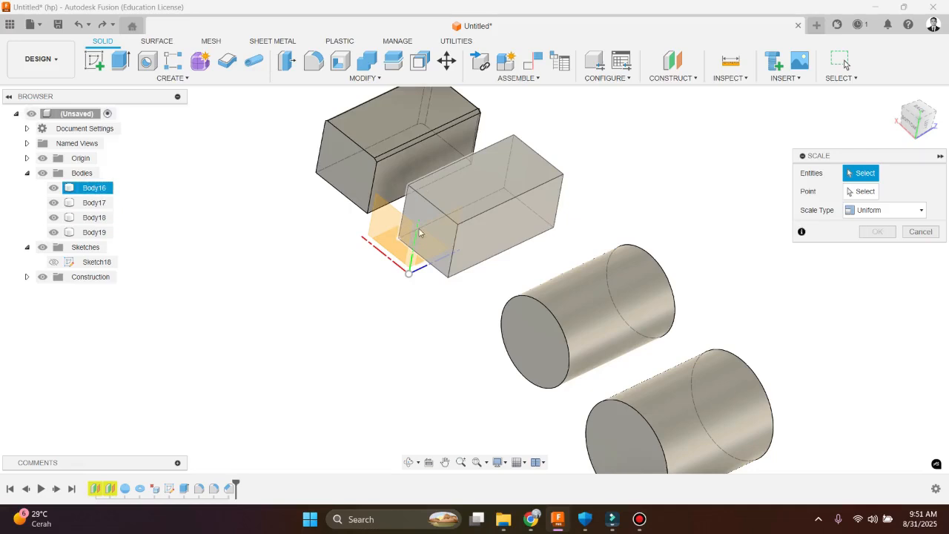
scroll(418, 228, down, 5)
scroll(445, 229, up, 5)
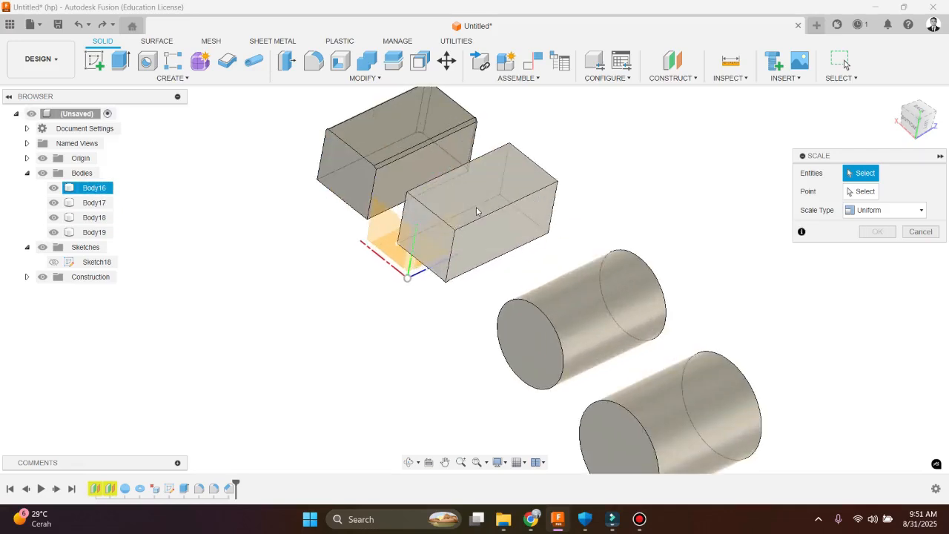
click(496, 206)
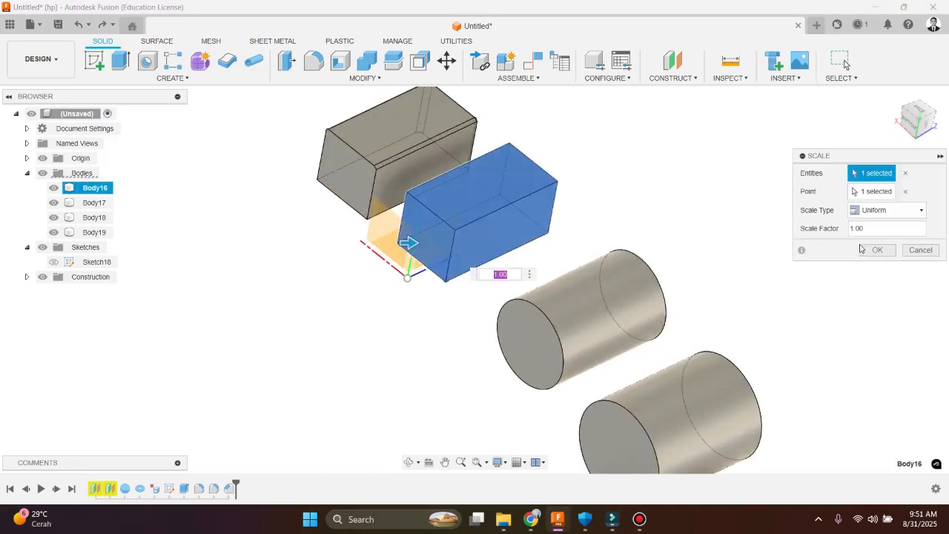
click(904, 191)
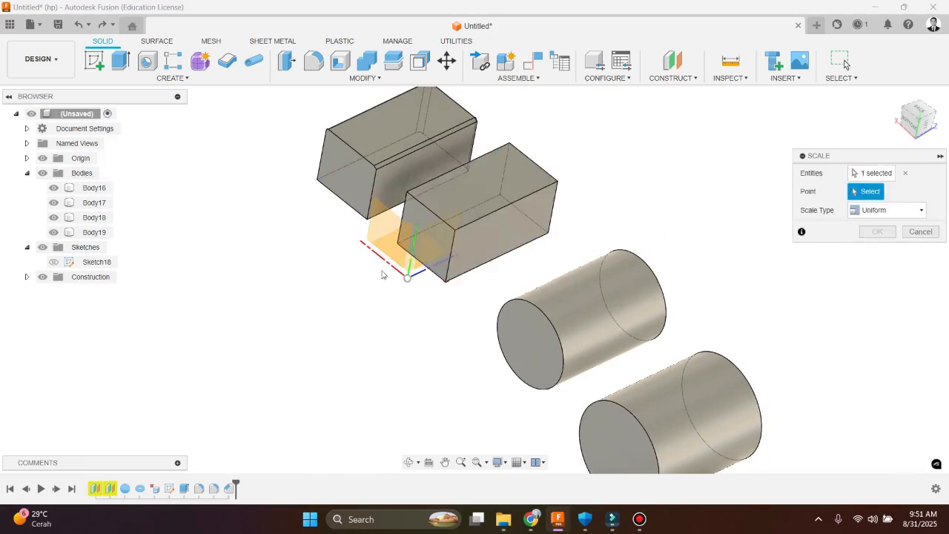
click(410, 280)
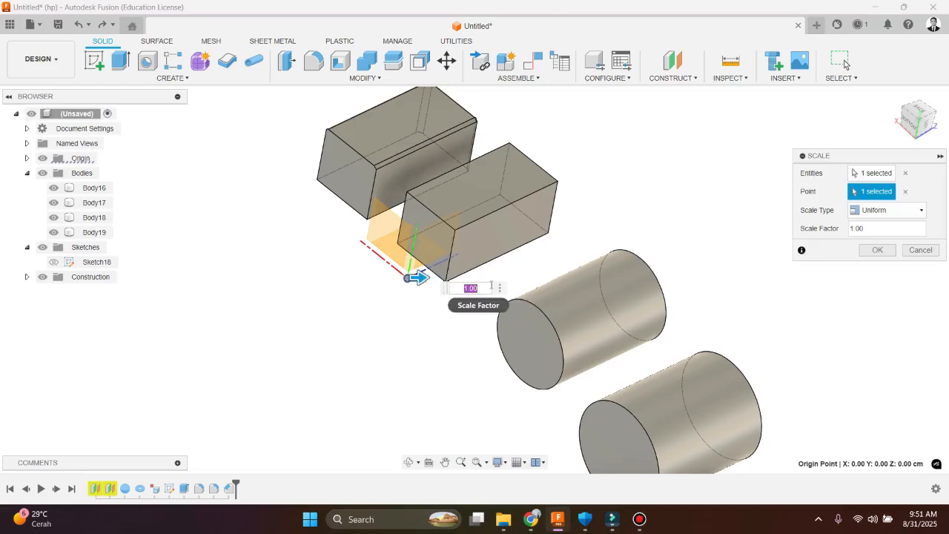
Try a scale factor of 1.5, and apply the Scale with a factor of 0.8
text(2)
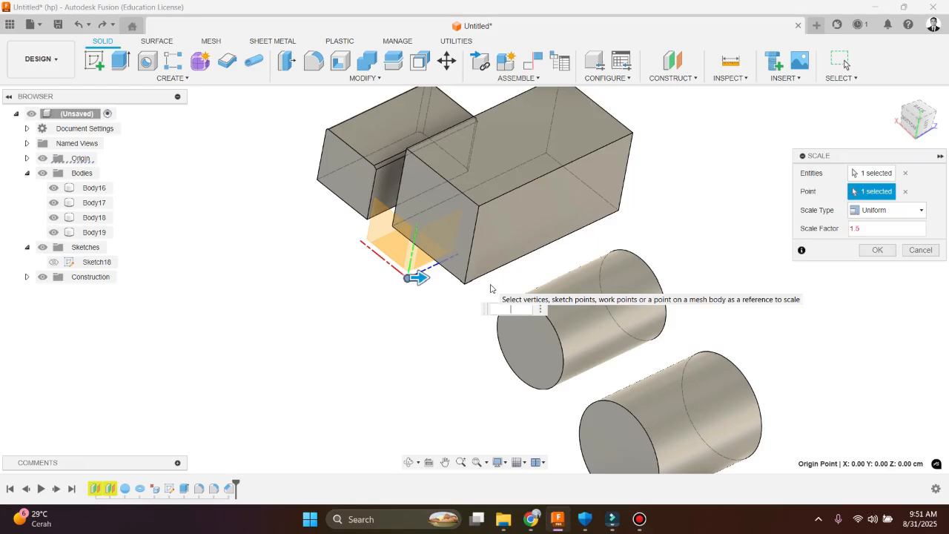
text(0.)
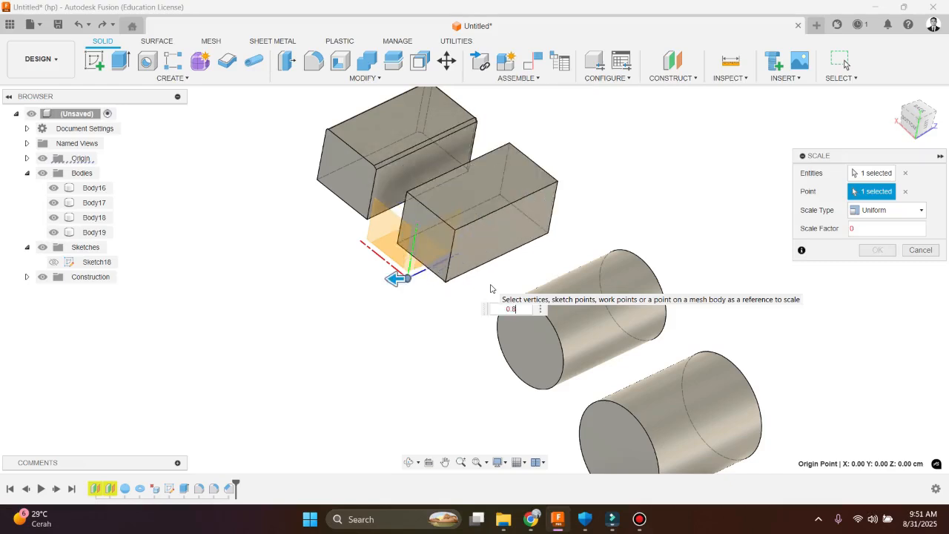
text(8)
key(Return)
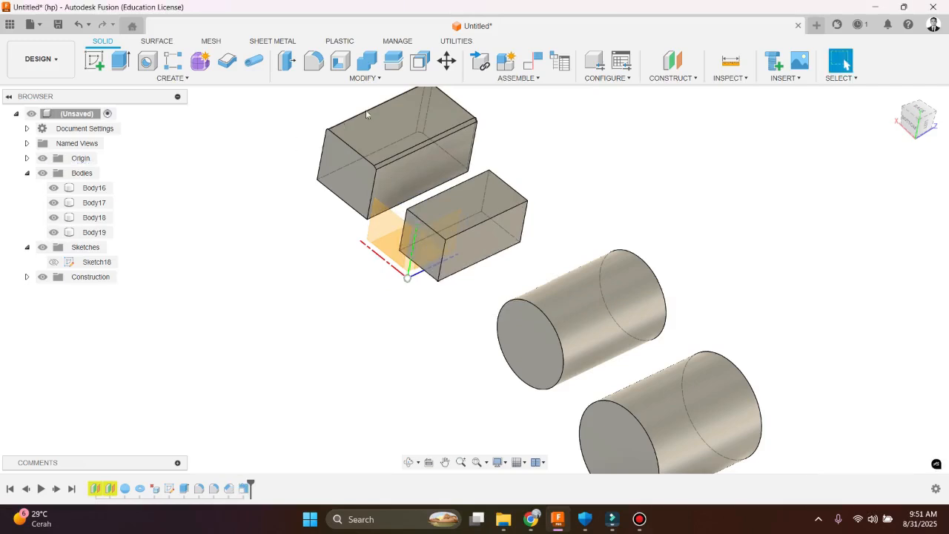
Try editing the Scale of Body16 to Non Uniform with X scale 0.8, Y scale 1.2 and Z scale 0.2
click(375, 81)
click(376, 81)
double_click(244, 488)
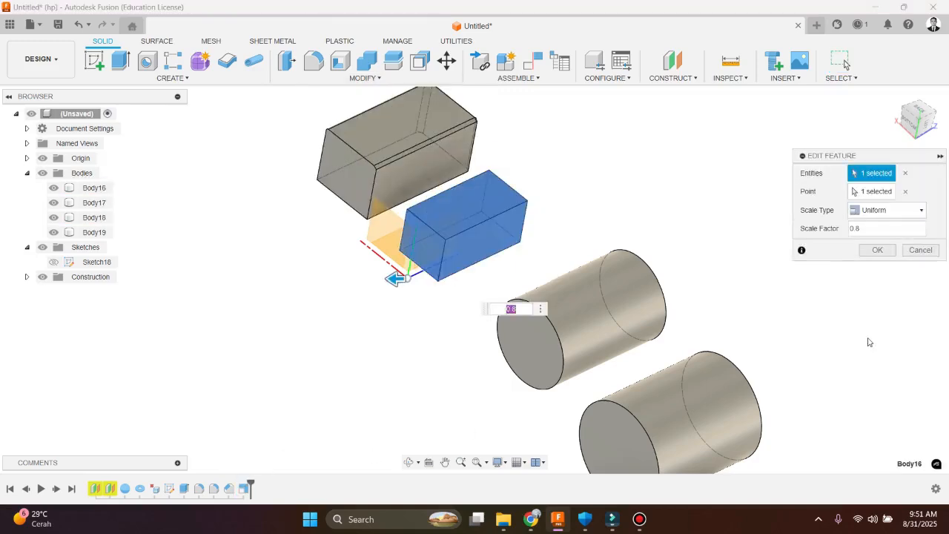
click(922, 211)
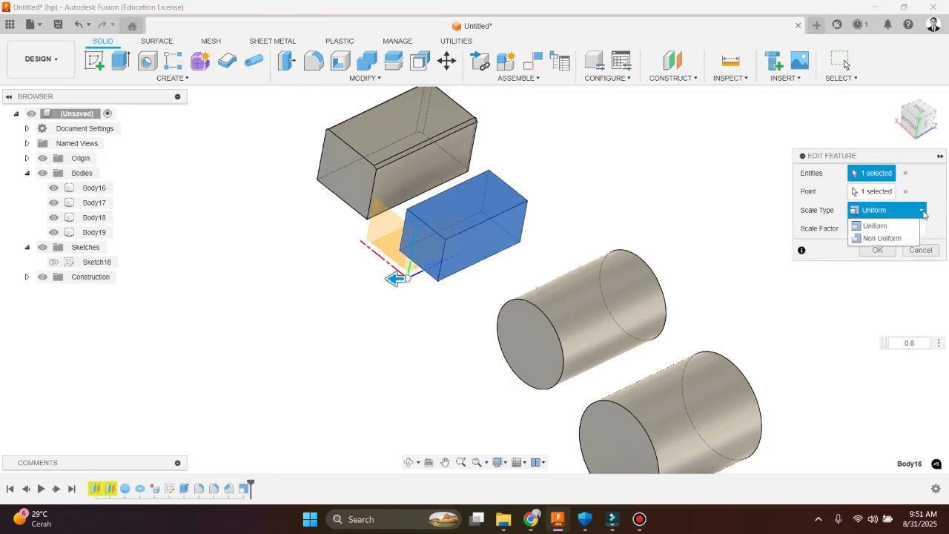
click(882, 238)
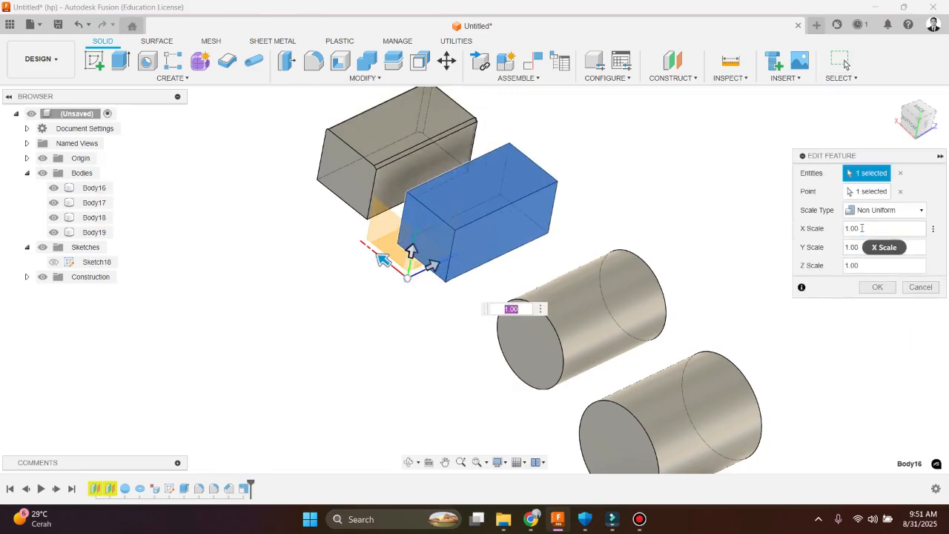
click(860, 228)
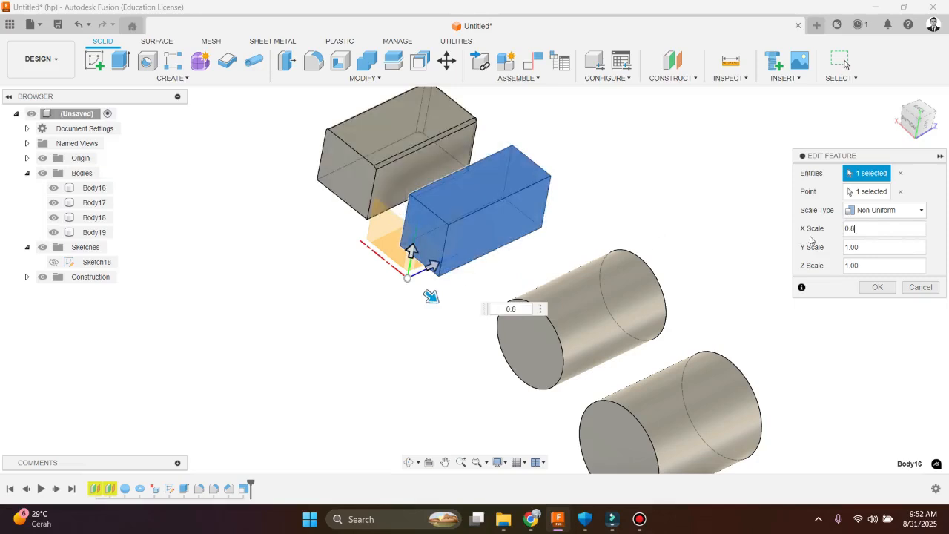
key(Tab)
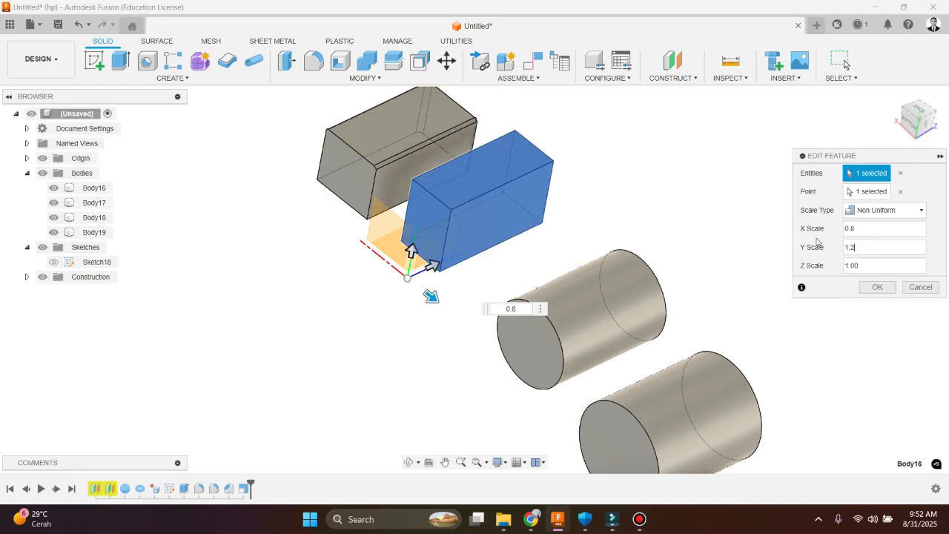
key(Tab)
text(0)
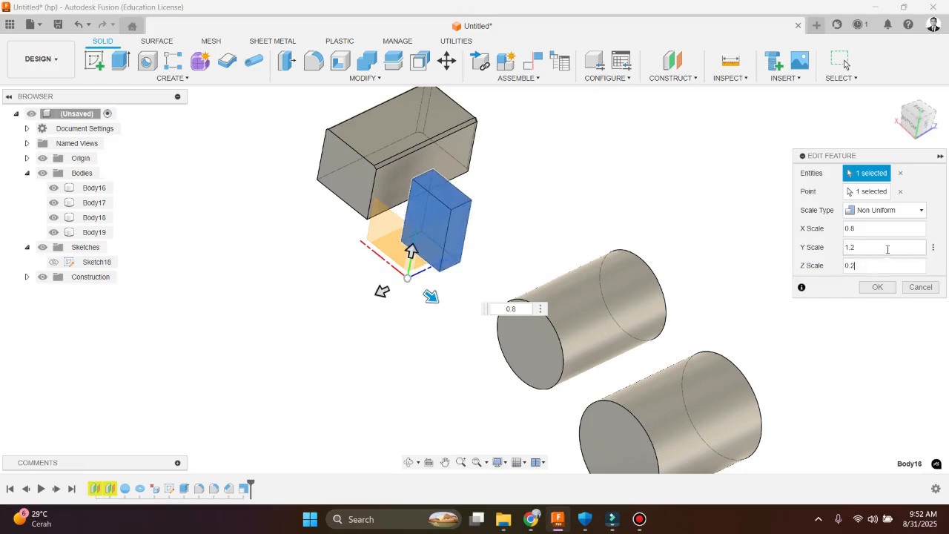
click(878, 287)
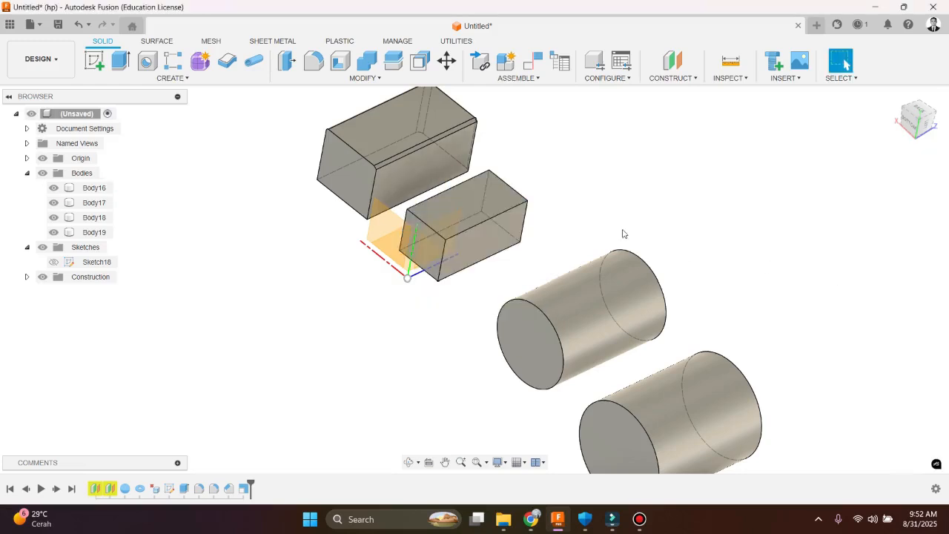
Move Body16 about 203 cm along the Z distance towards Body18 so that the two boxes overlap
click(369, 79)
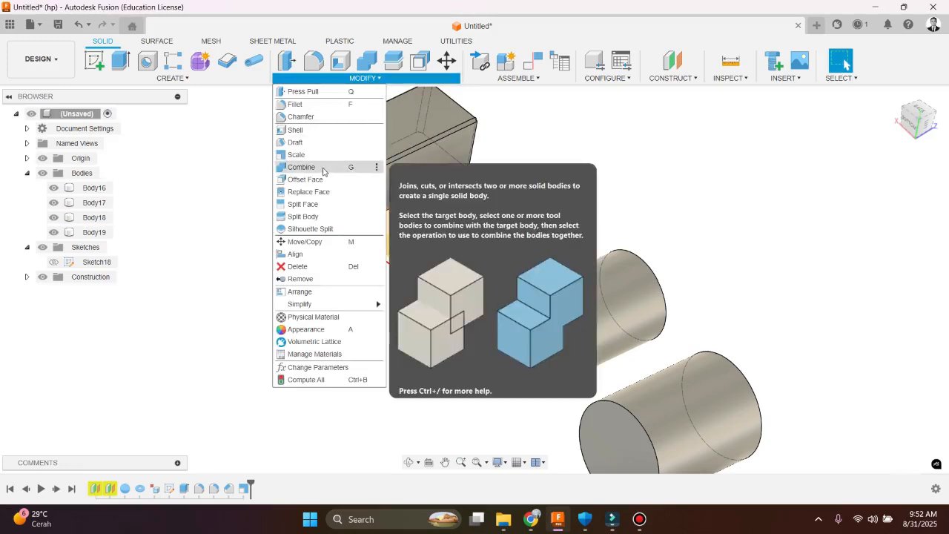
click(589, 140)
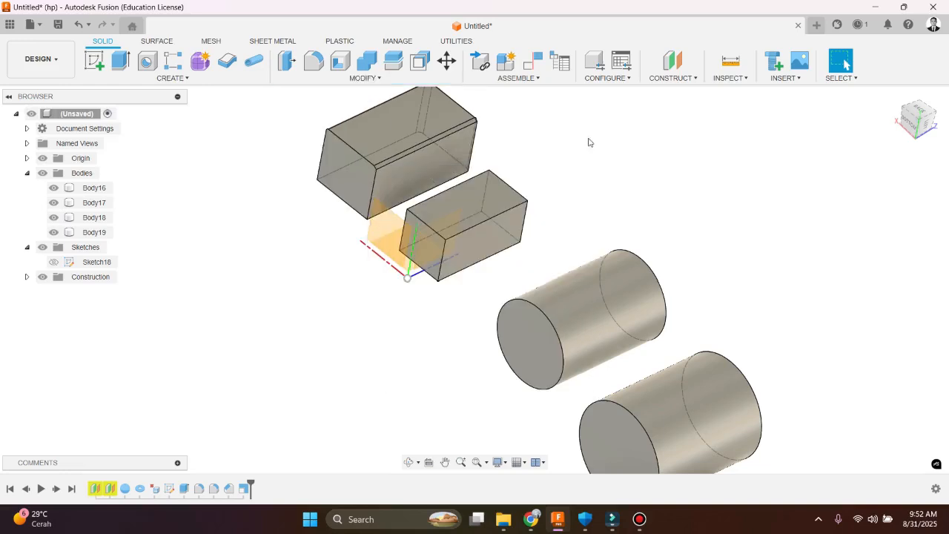
scroll(437, 256, down, 3)
shift+middle_drag(454, 256, 473, 281)
key(Escape)
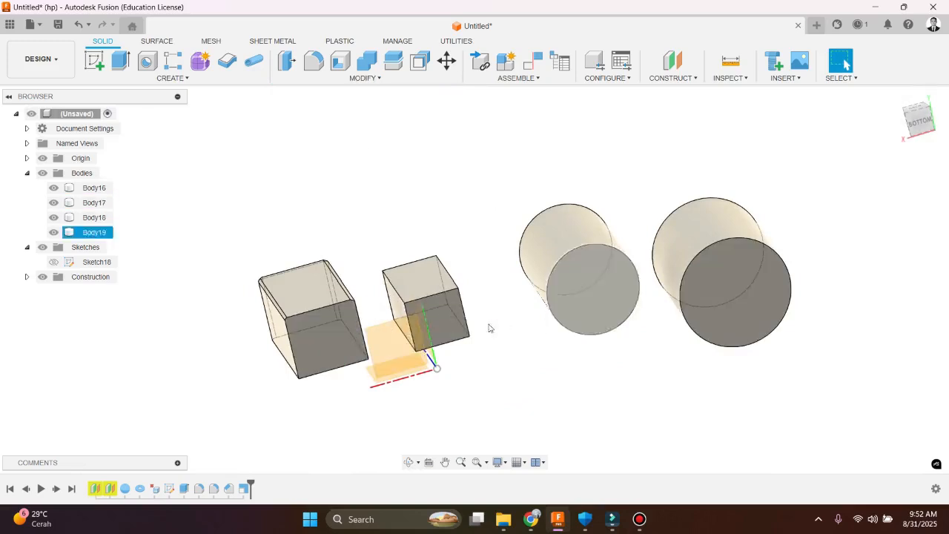
scroll(366, 321, up, 3)
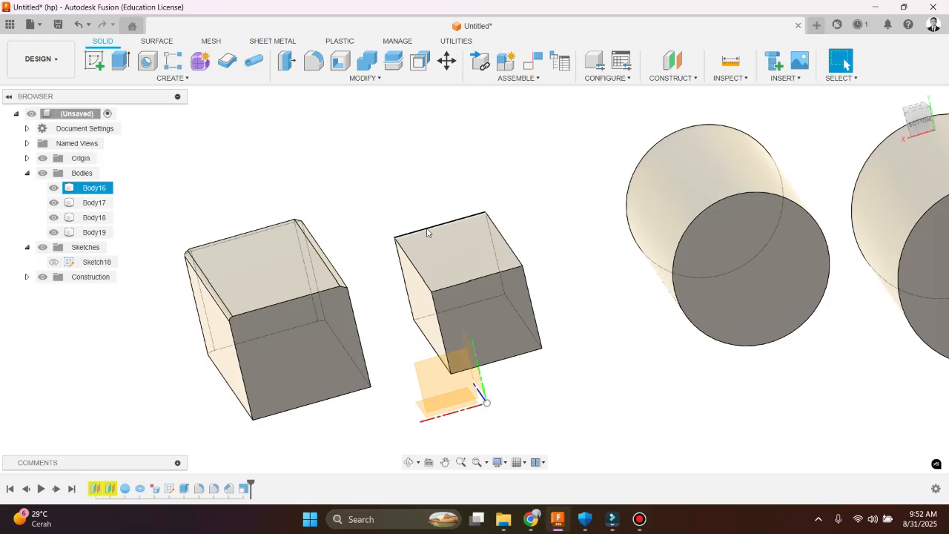
key(m)
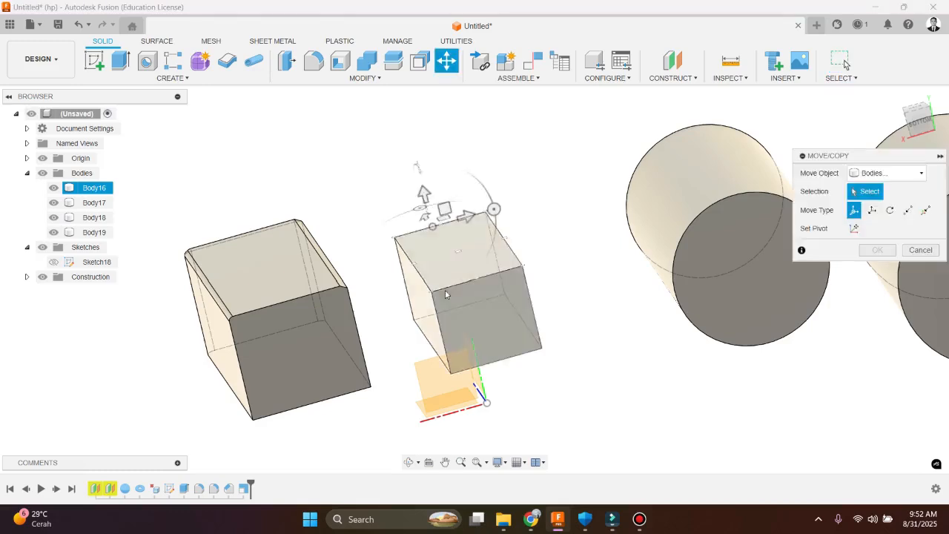
click(441, 323)
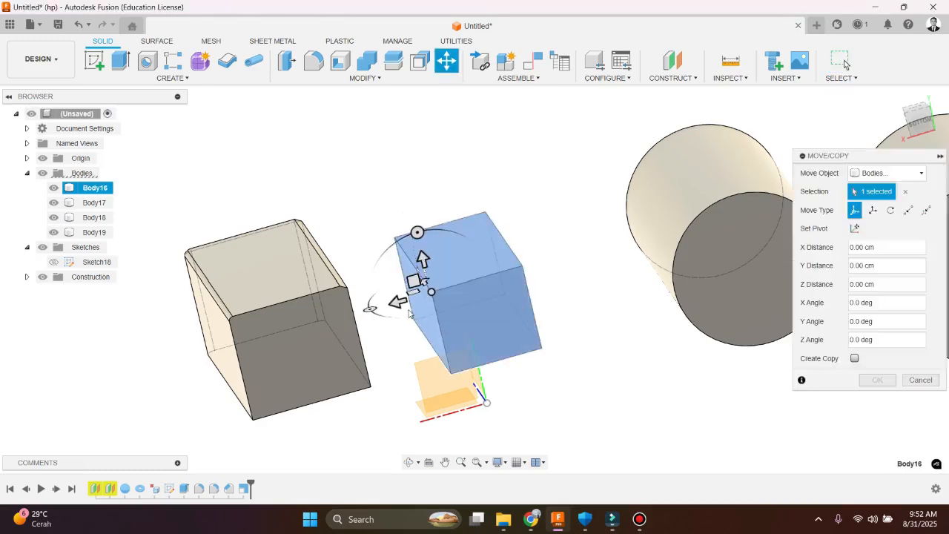
shift+middle_drag(441, 324, 359, 316)
drag(360, 315, 293, 327)
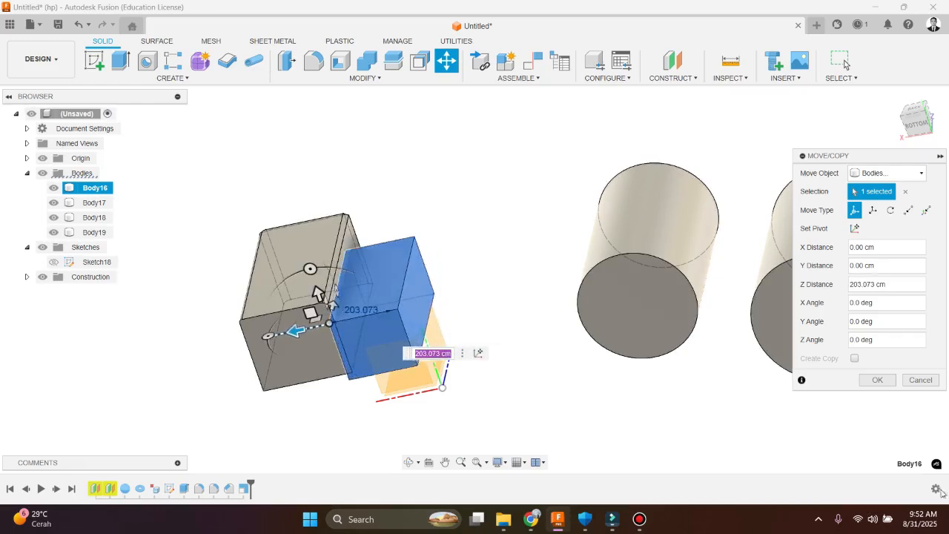
click(876, 380)
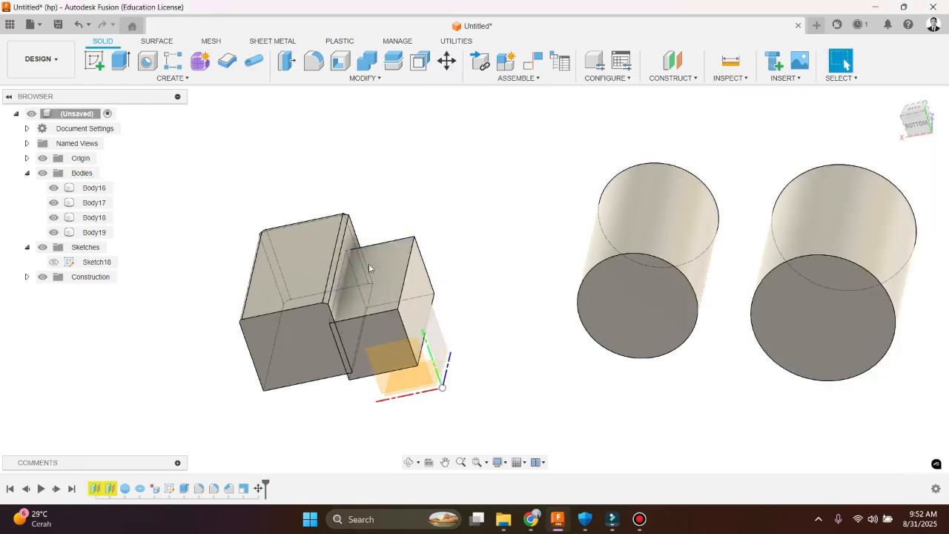
Combine Body16 as the tool body with target Body18 using the Join operation
click(360, 78)
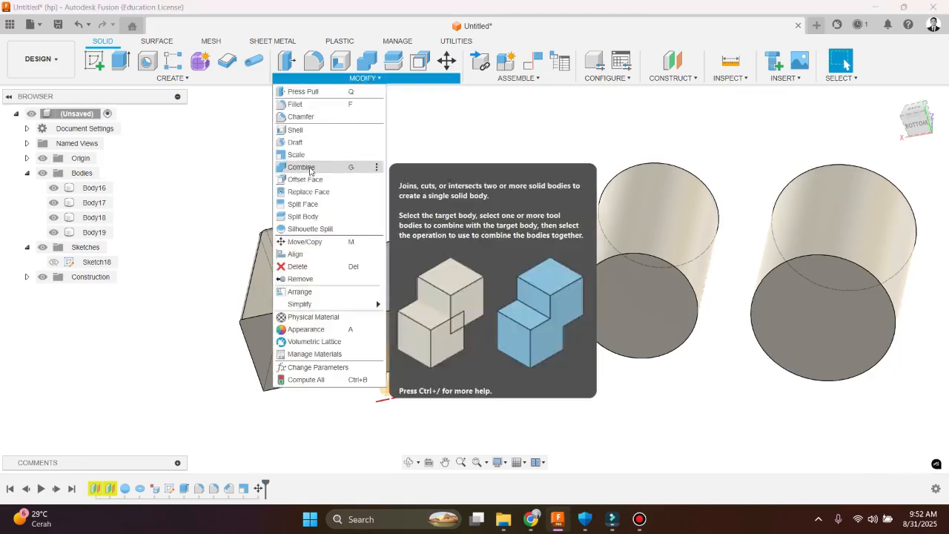
click(309, 168)
shift+middle_drag(334, 274, 349, 238)
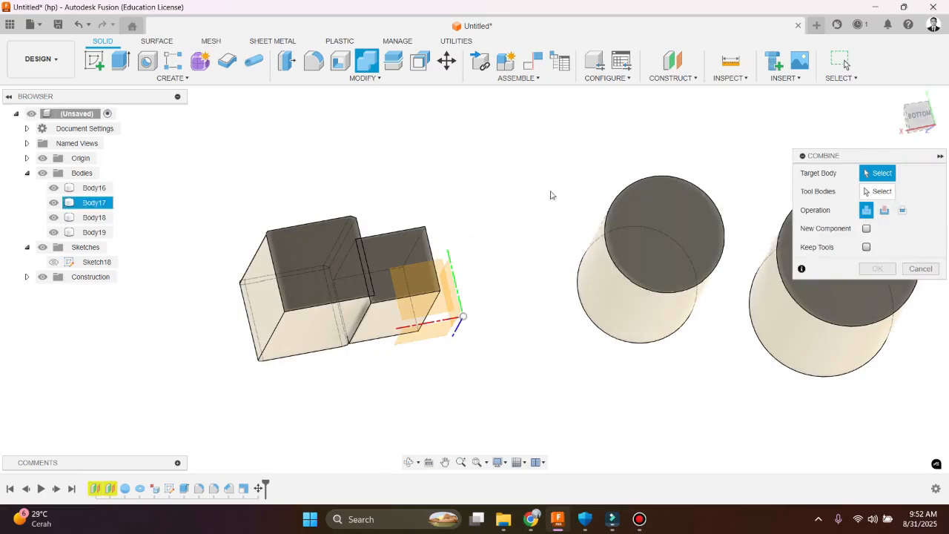
click(280, 254)
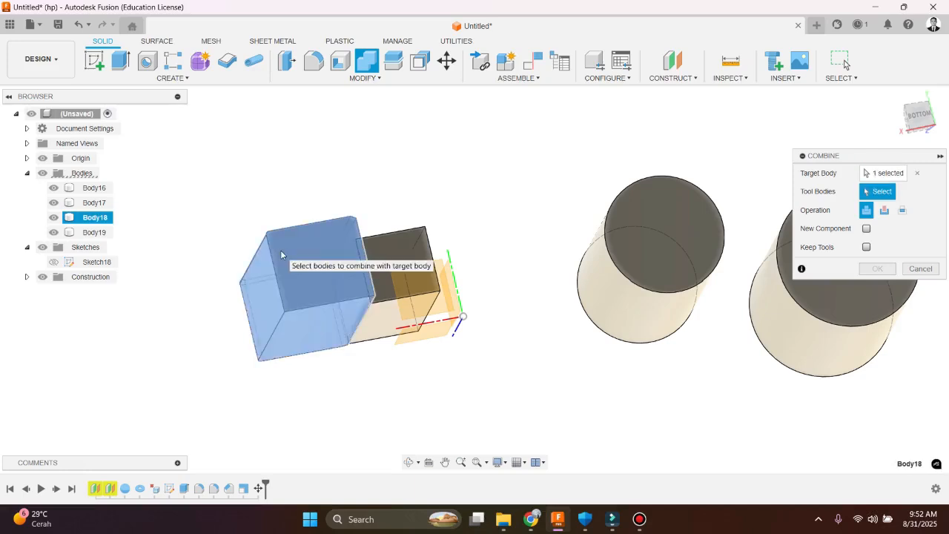
click(415, 252)
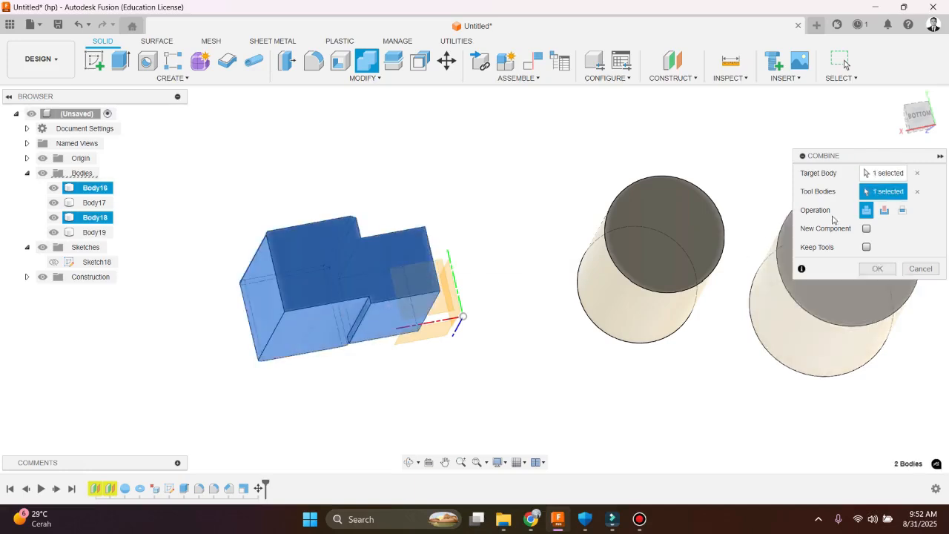
click(876, 269)
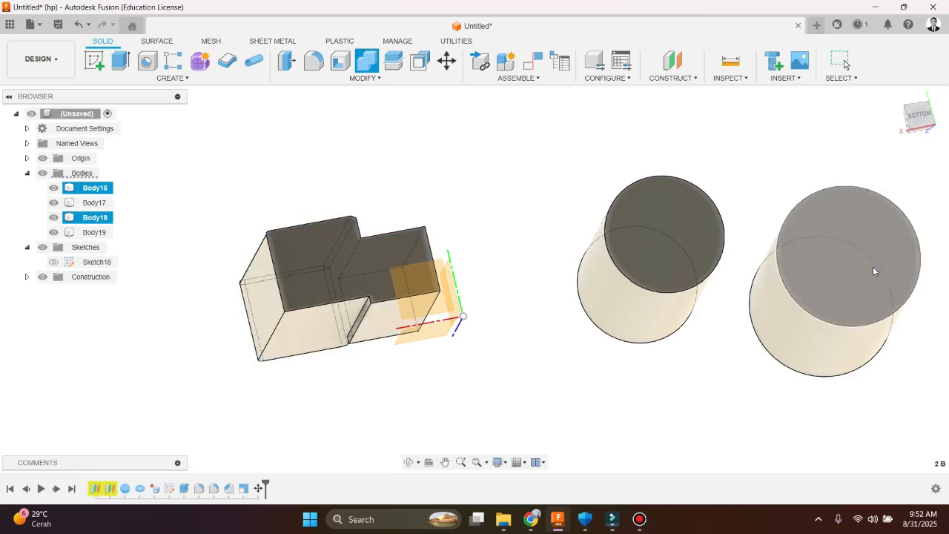
scroll(336, 261, up, 5)
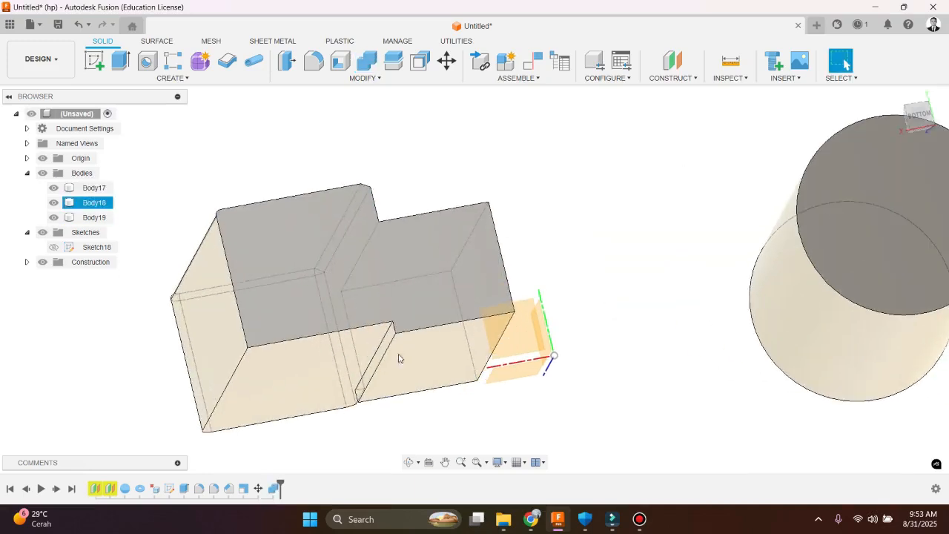
Edit the Combine feature of the two overlapping boxes to the Cut operation
double_click(272, 488)
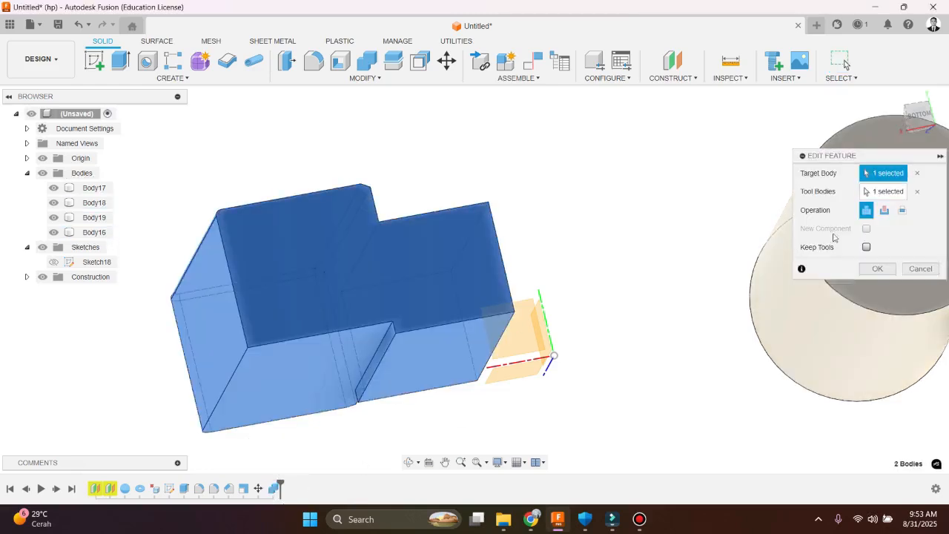
click(883, 210)
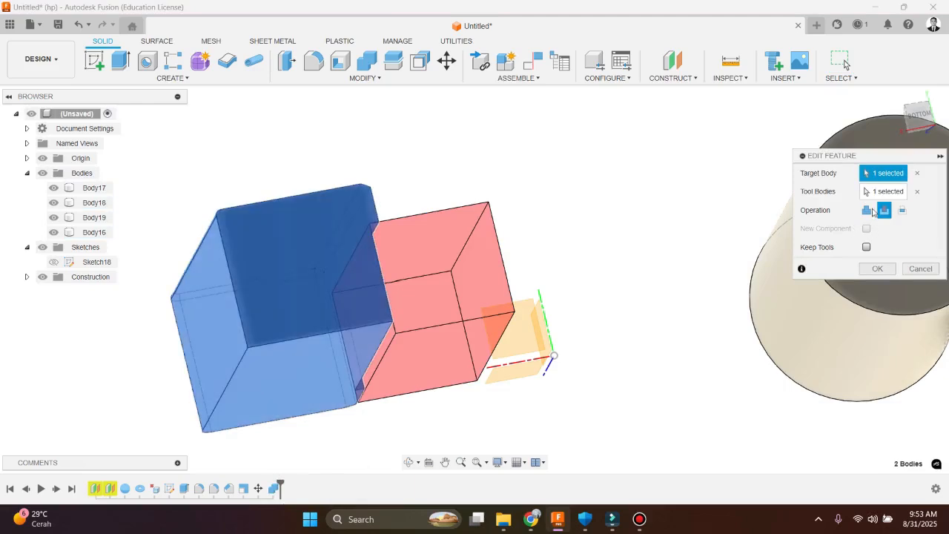
click(875, 269)
shift+middle_drag(443, 381, 400, 396)
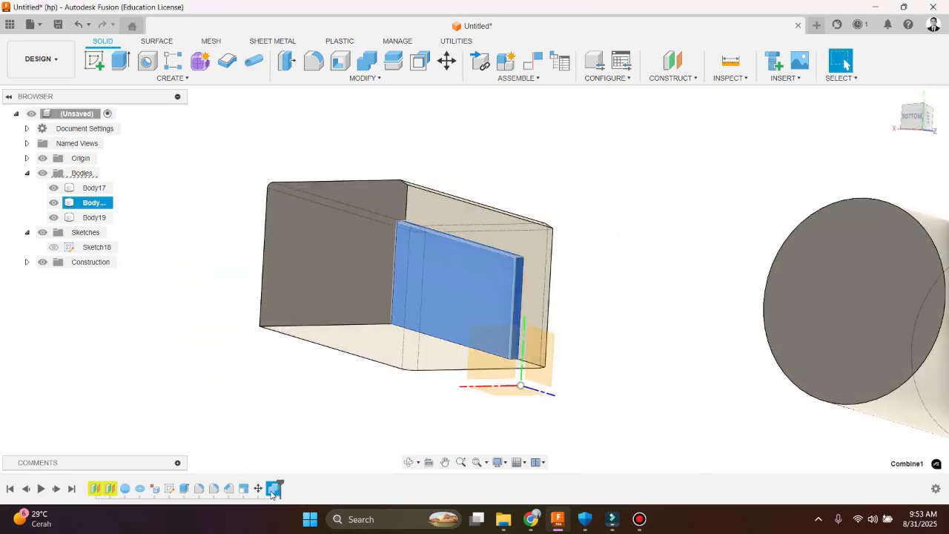
Switch the Combine feature of the two boxes to the Intersect operation
double_click(273, 489)
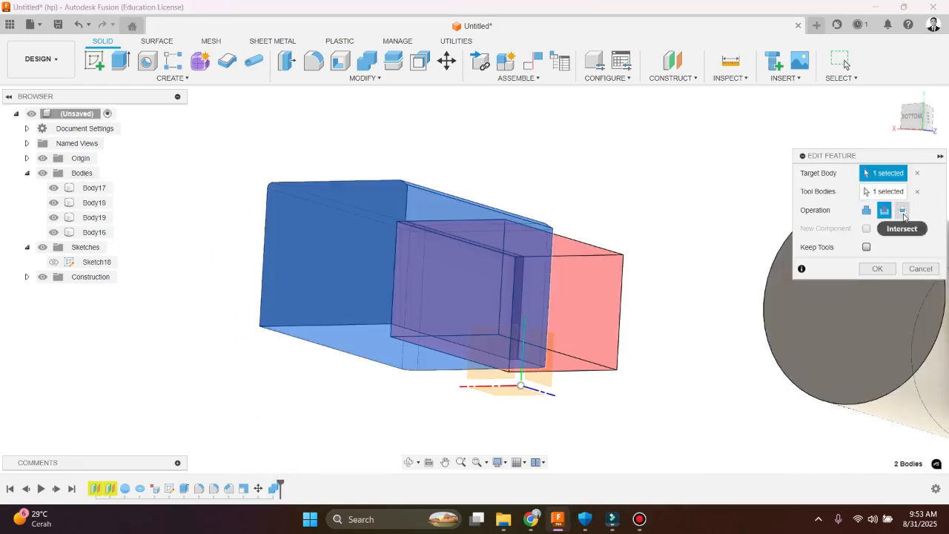
click(902, 211)
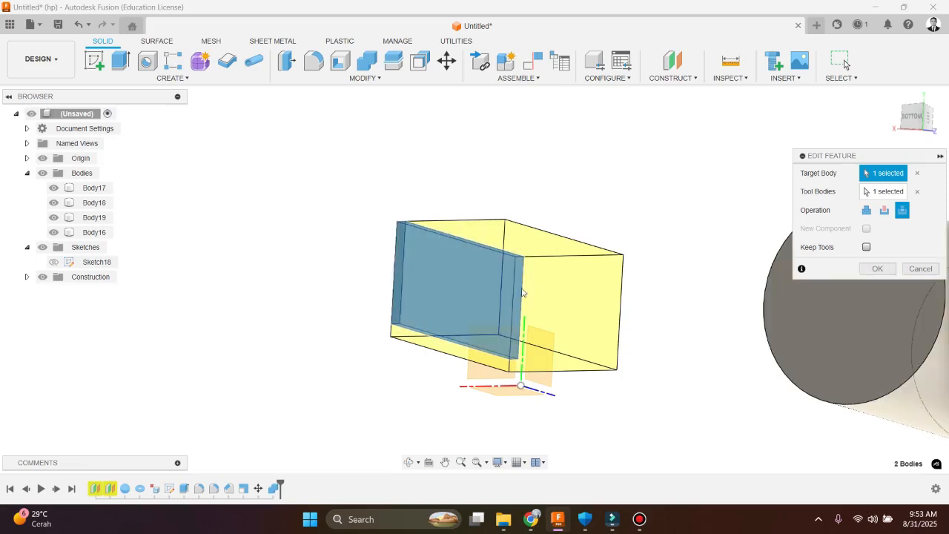
click(878, 268)
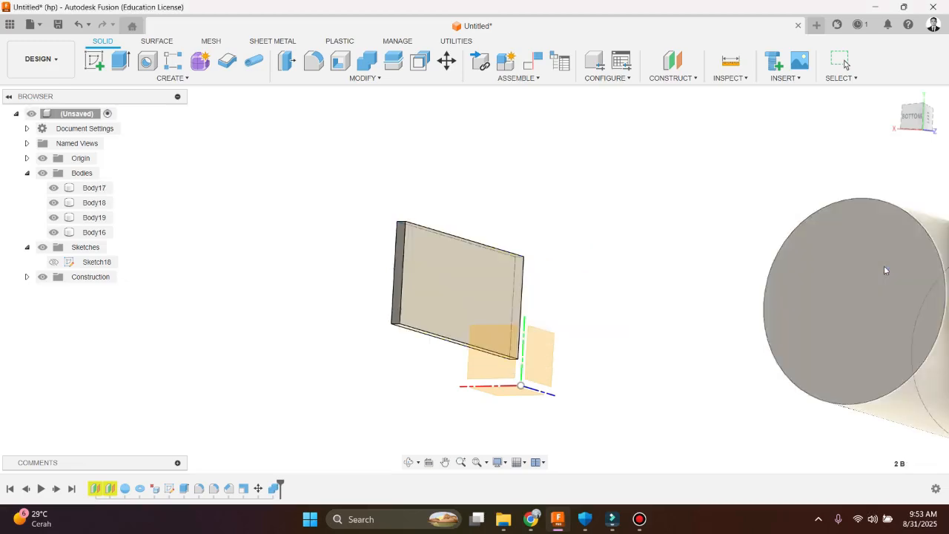
shift+middle_drag(549, 286, 529, 301)
key(Escape)
Change the Combine feature to Cut with Keep Tools enabled, and delete the feature from the design history
double_click(272, 488)
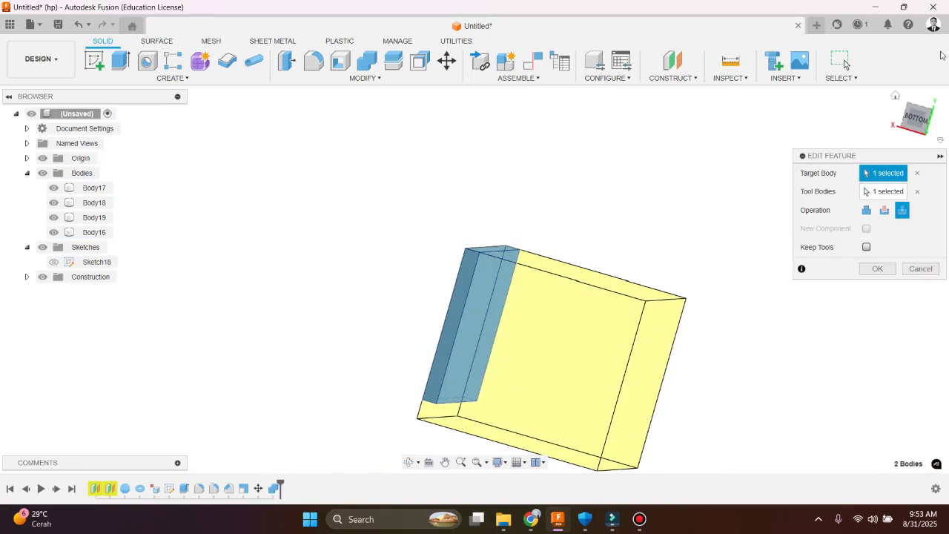
click(866, 210)
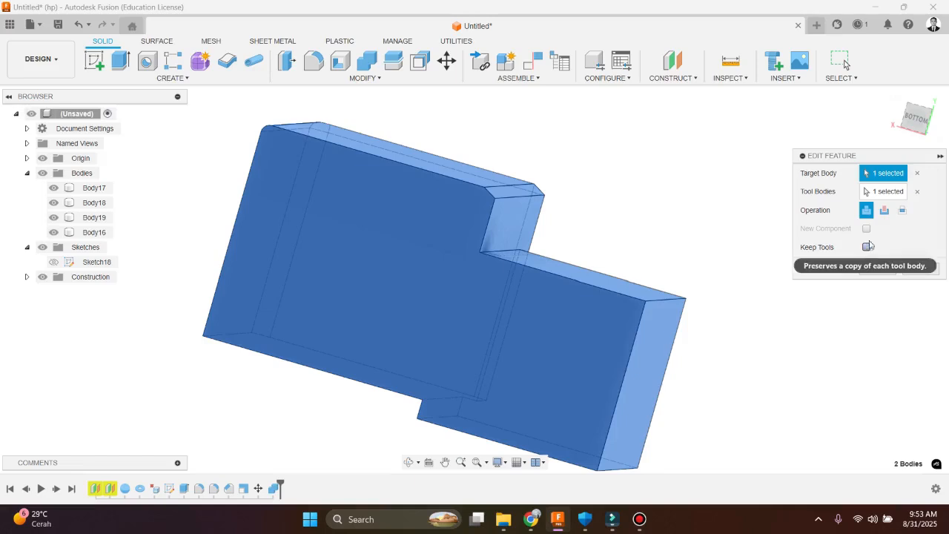
click(883, 210)
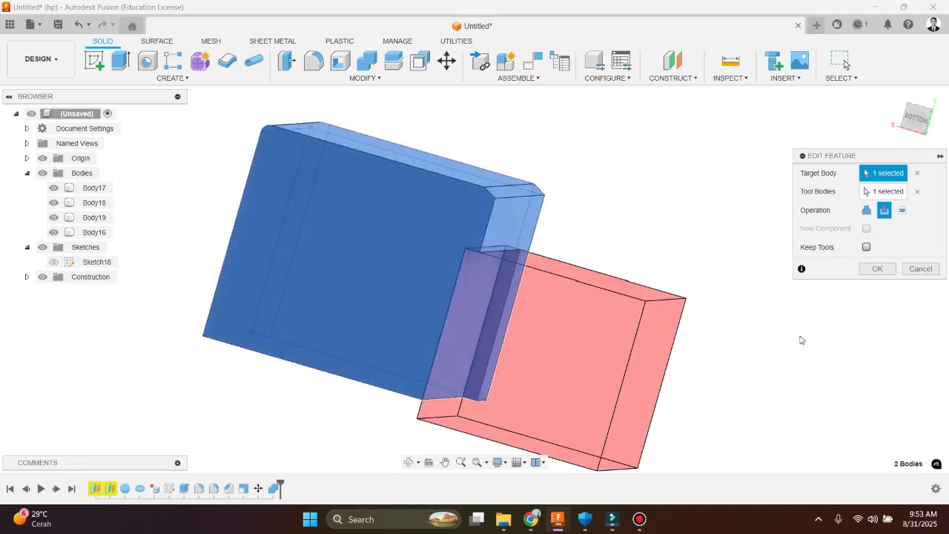
click(869, 268)
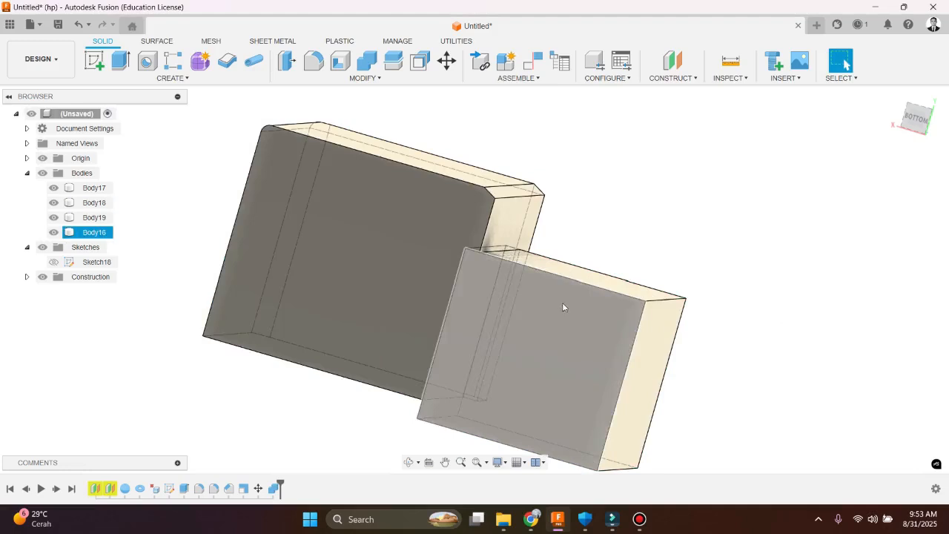
click(273, 490)
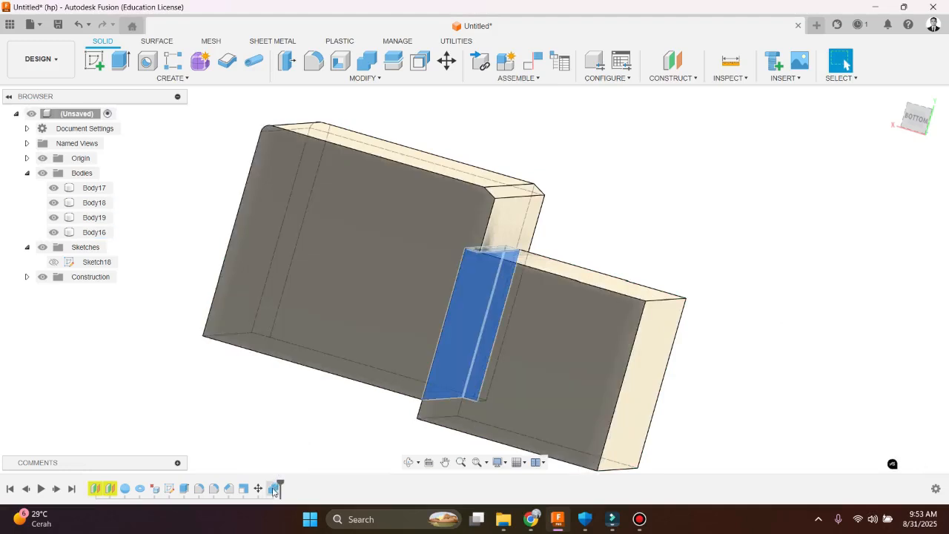
drag(280, 486, 271, 486)
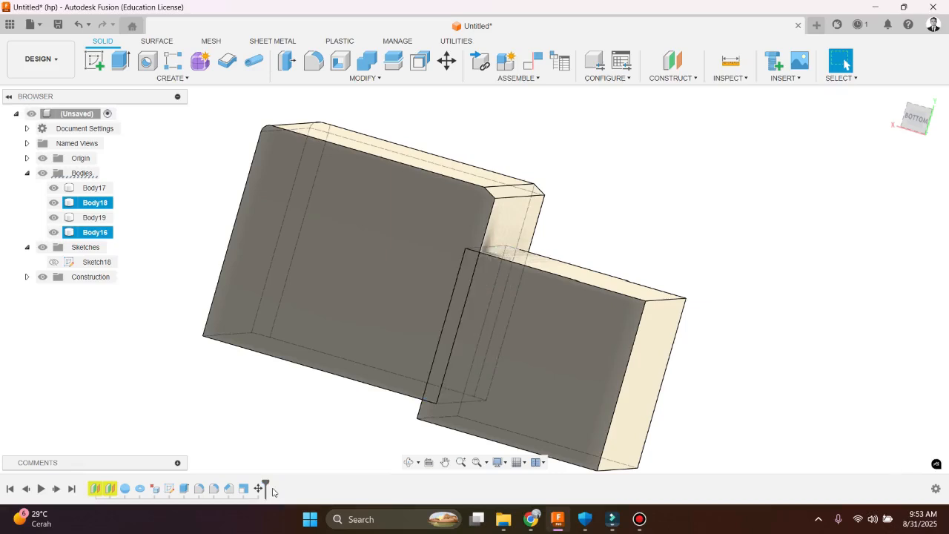
Try an Offset Face of -10.567 cm on the narrow chamfer face of Body18, and cancel it
click(370, 80)
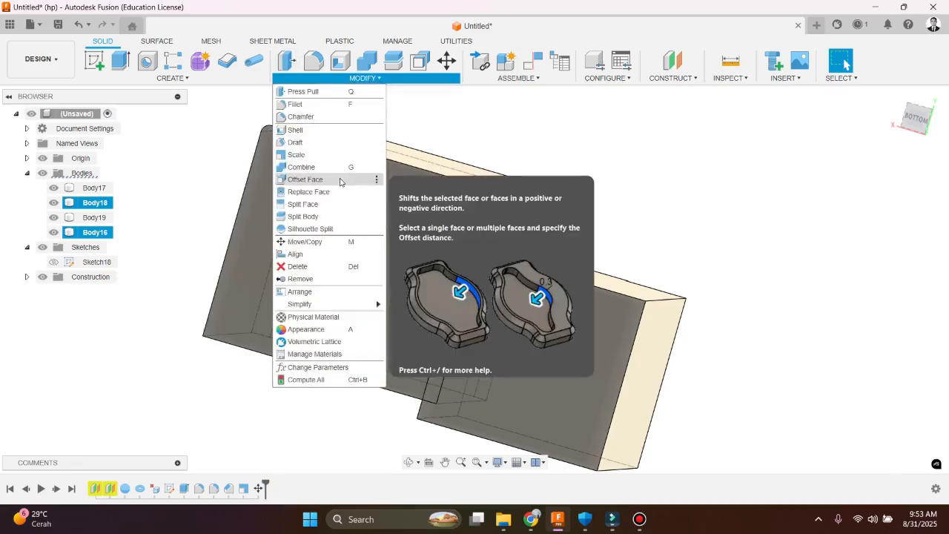
click(340, 179)
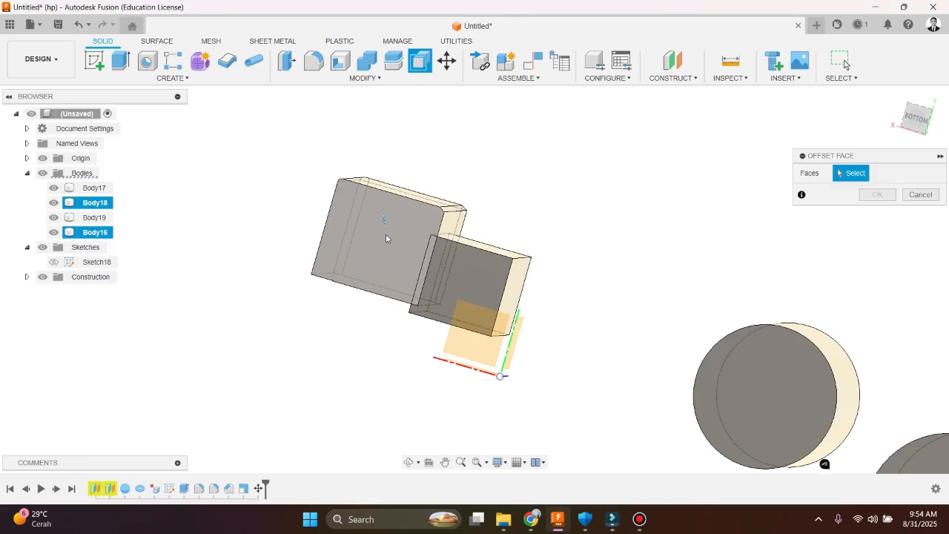
click(386, 224)
shift+middle_drag(398, 252, 371, 228)
shift+middle_drag(358, 281, 380, 223)
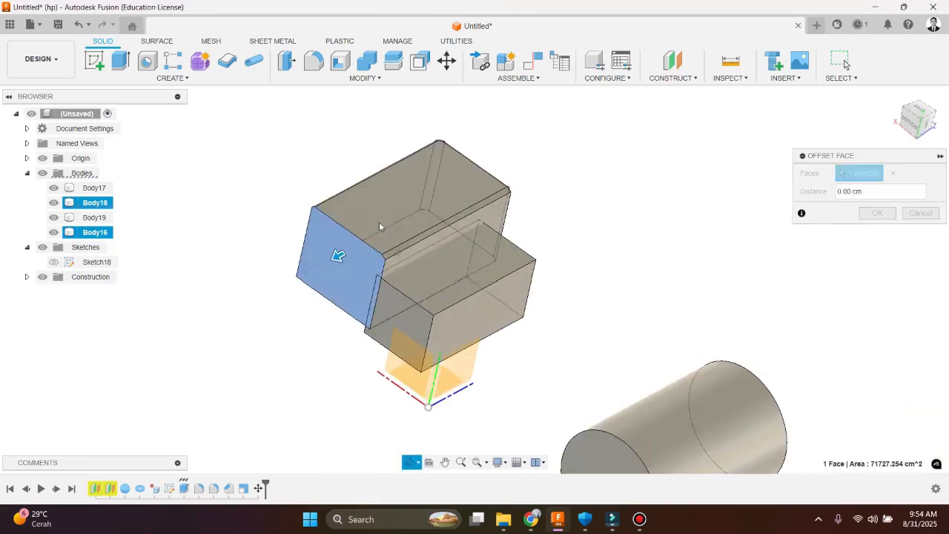
scroll(379, 223, up, 2)
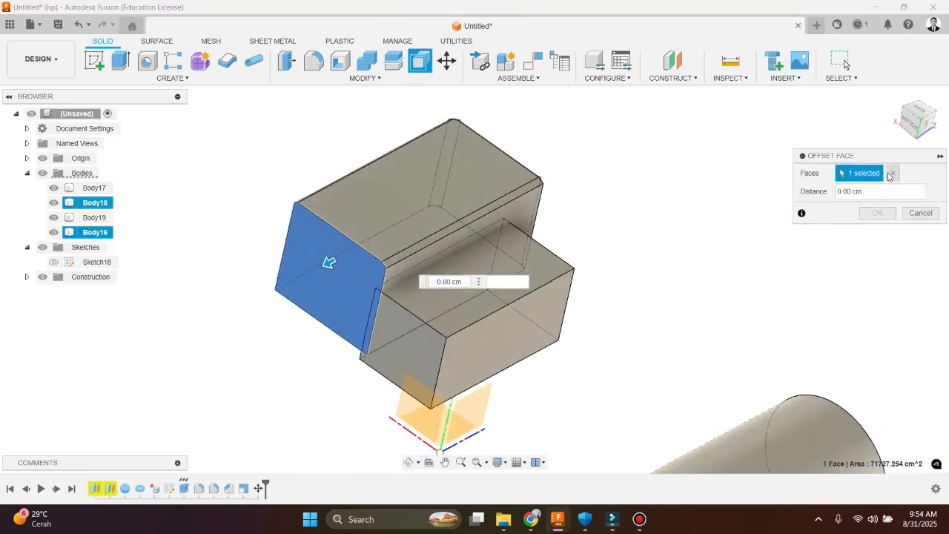
click(891, 173)
scroll(444, 281, up, 5)
shift+middle_drag(445, 280, 383, 271)
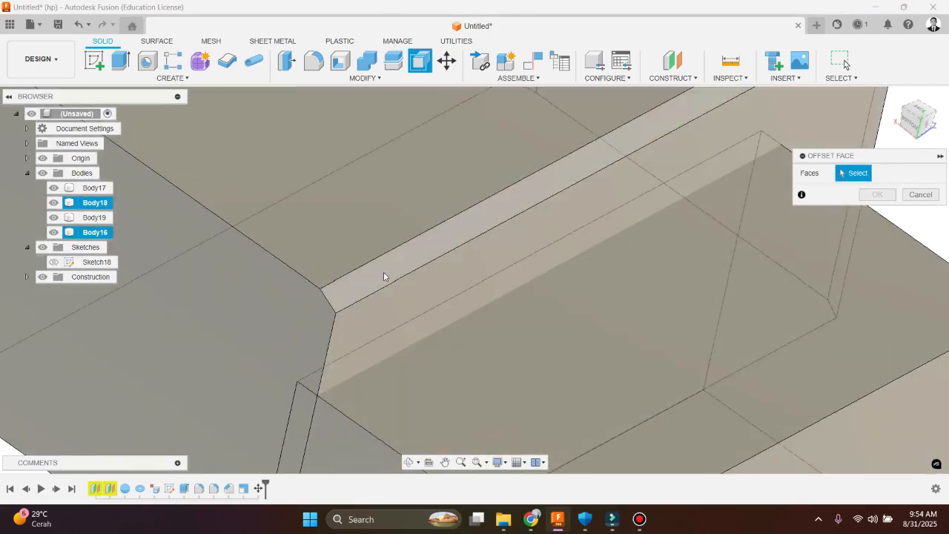
click(386, 270)
drag(412, 255, 379, 269)
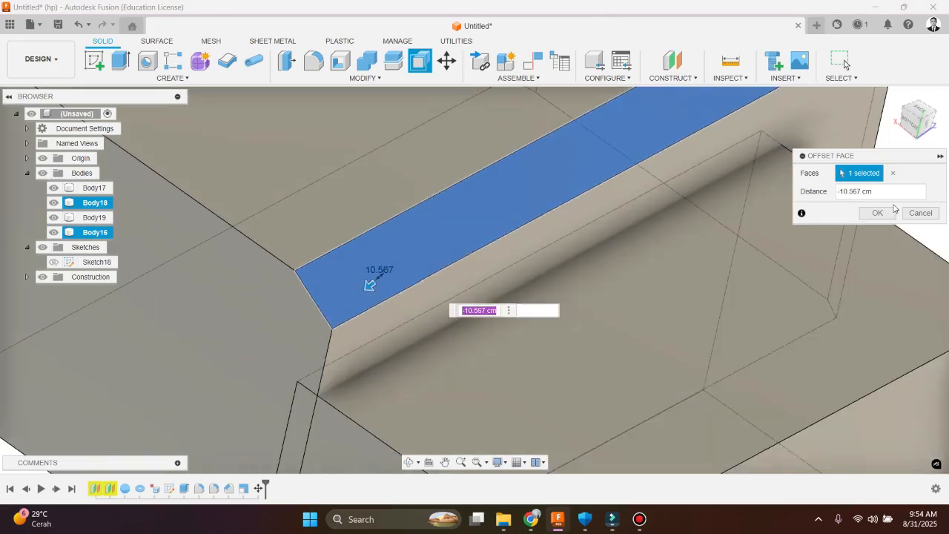
click(919, 213)
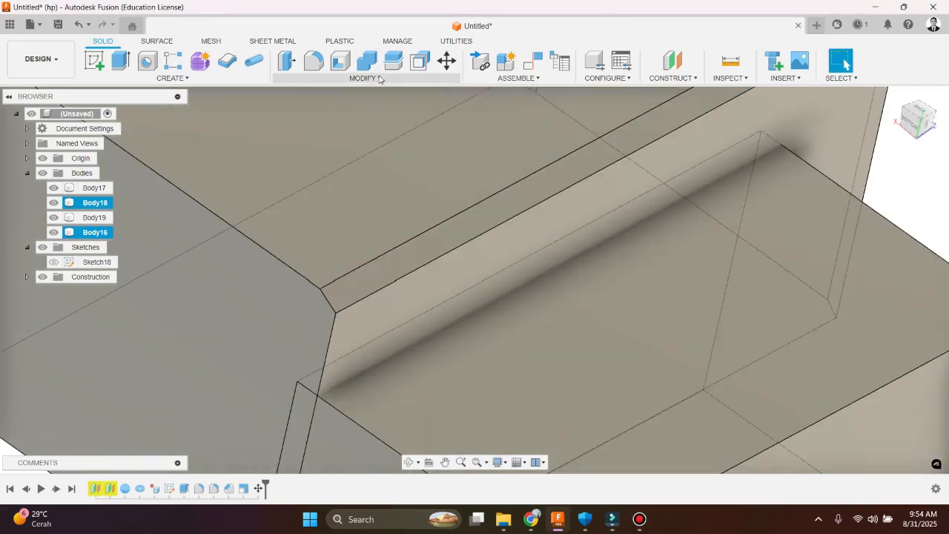
Start a Split Body on Body18 with Body16's side face that lies inside it as the splitting tool
click(379, 79)
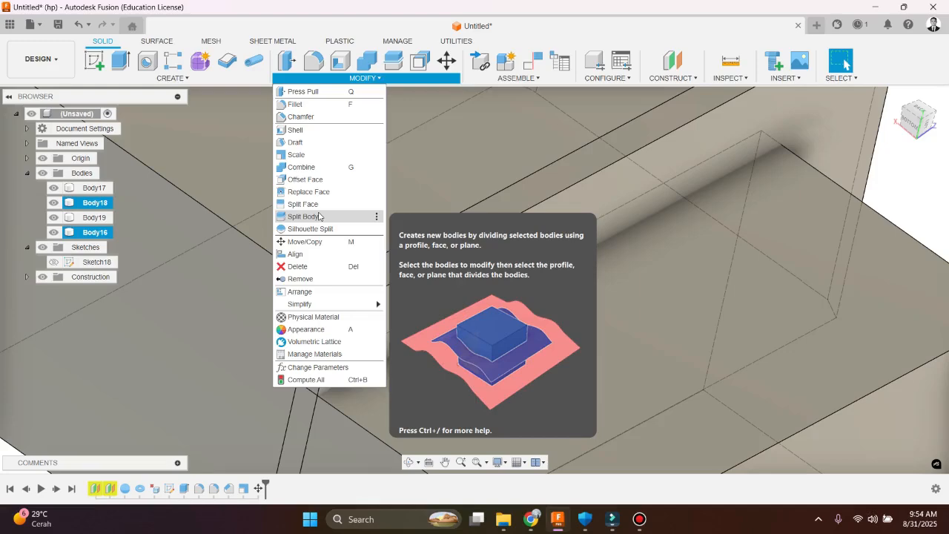
click(319, 216)
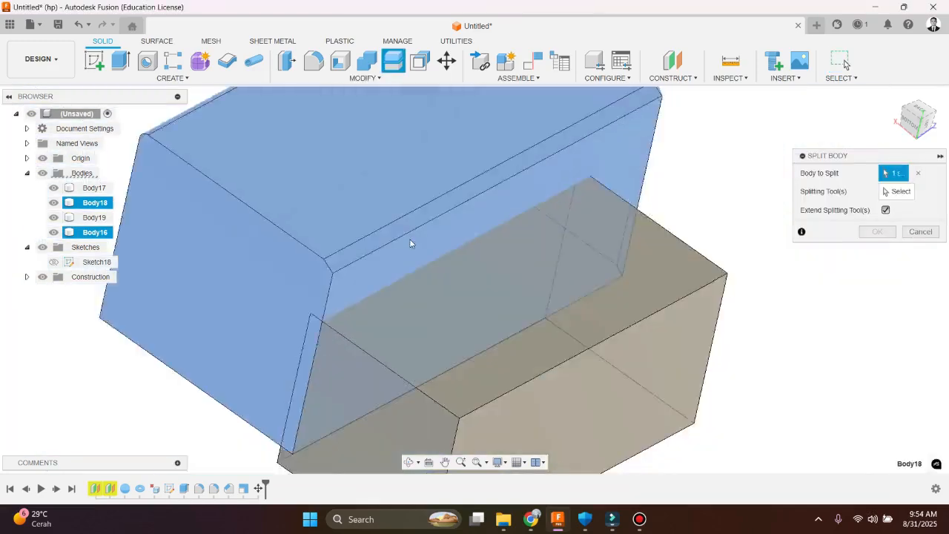
click(897, 191)
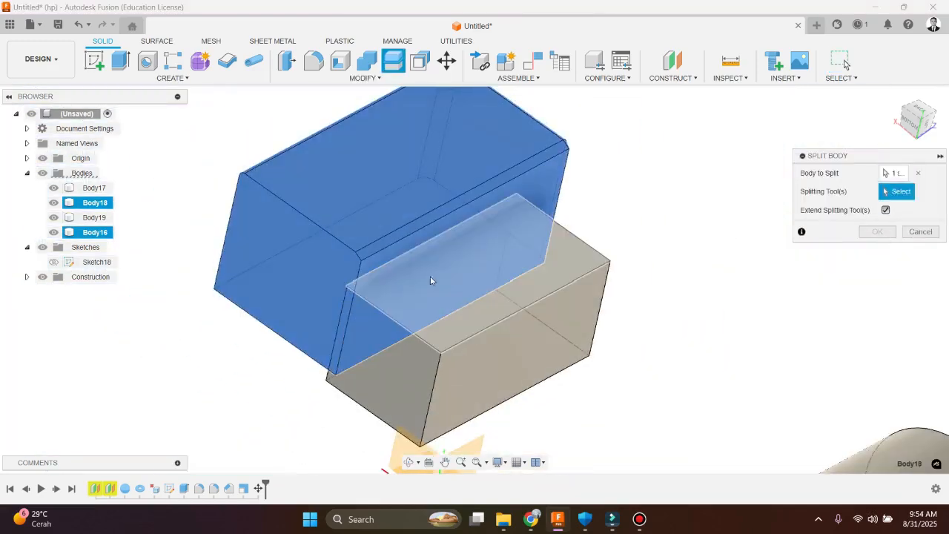
shift+middle_drag(430, 275, 500, 227)
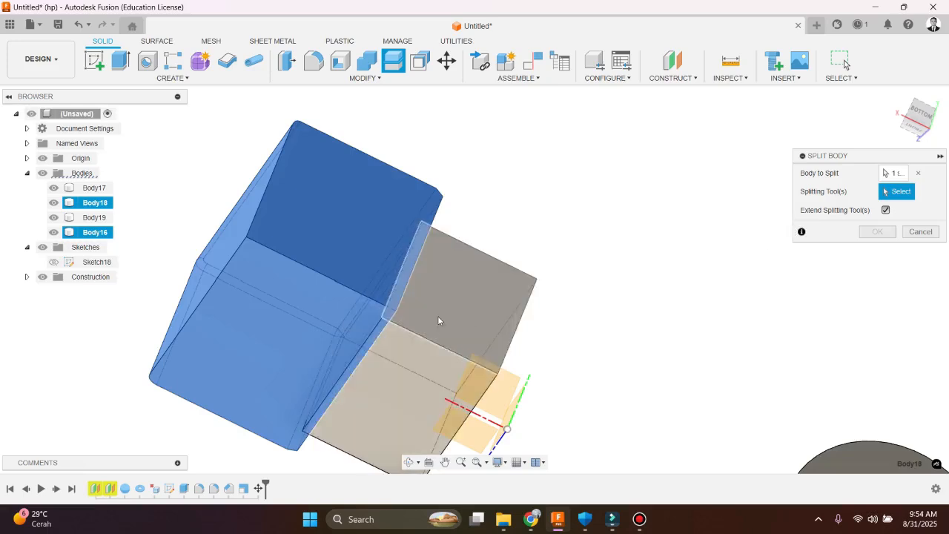
scroll(419, 373, up, 4)
scroll(391, 301, down, 3)
scroll(327, 298, up, 5)
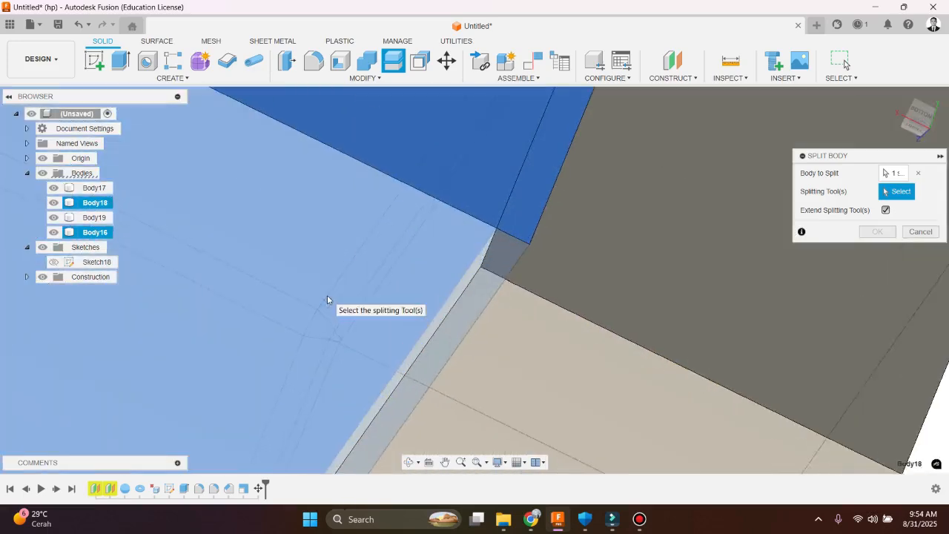
shift+middle_drag(469, 263, 491, 270)
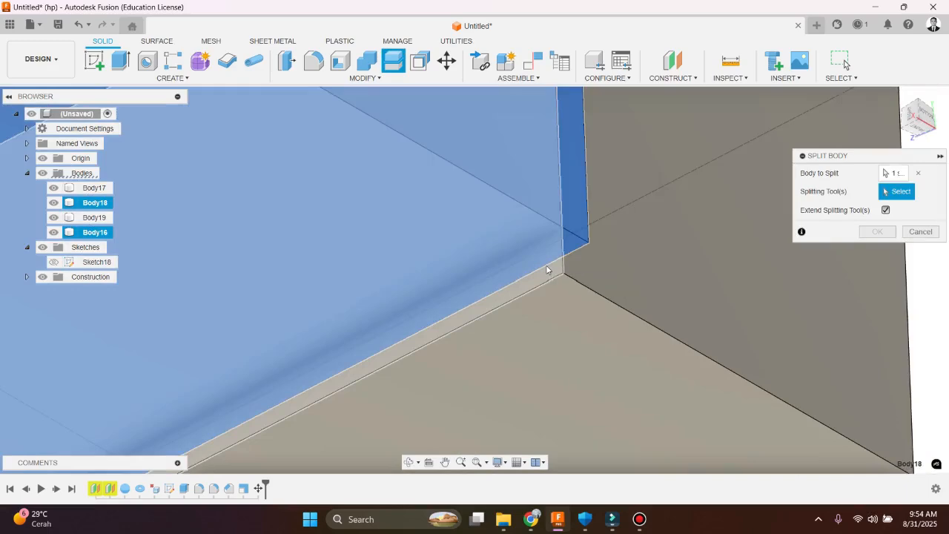
click(546, 270)
scroll(607, 276, down, 8)
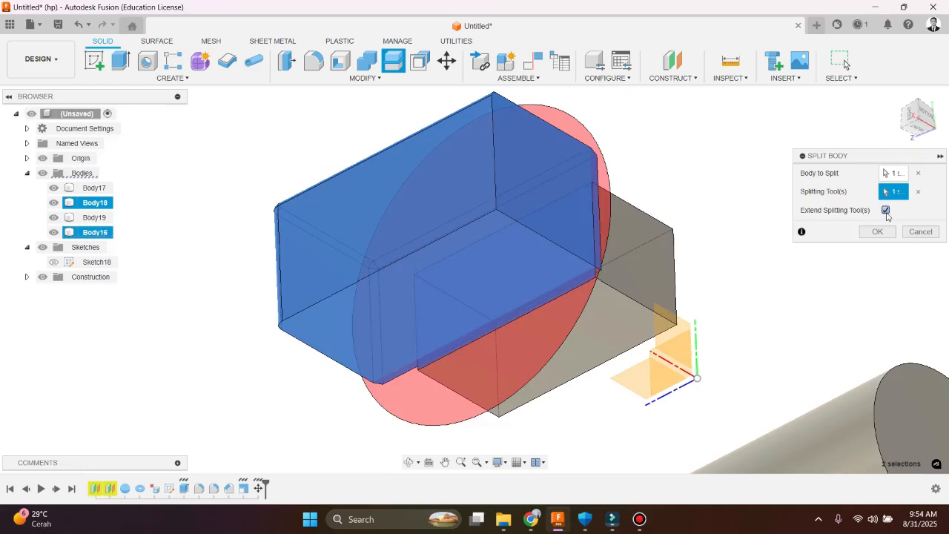
Compare the Split Body preview with Extend Splitting Tool(s) off and on, and complete the split of Body18 with it enabled
click(887, 213)
click(886, 214)
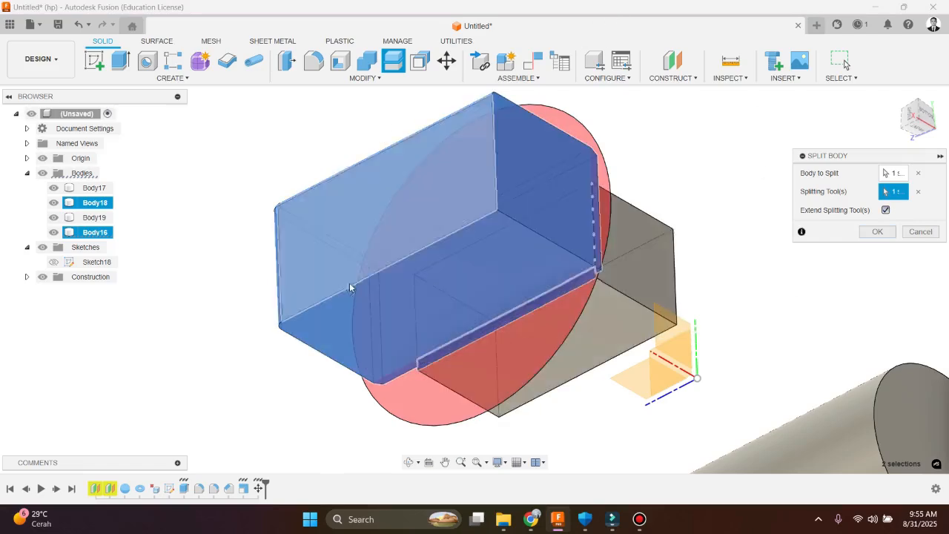
click(885, 210)
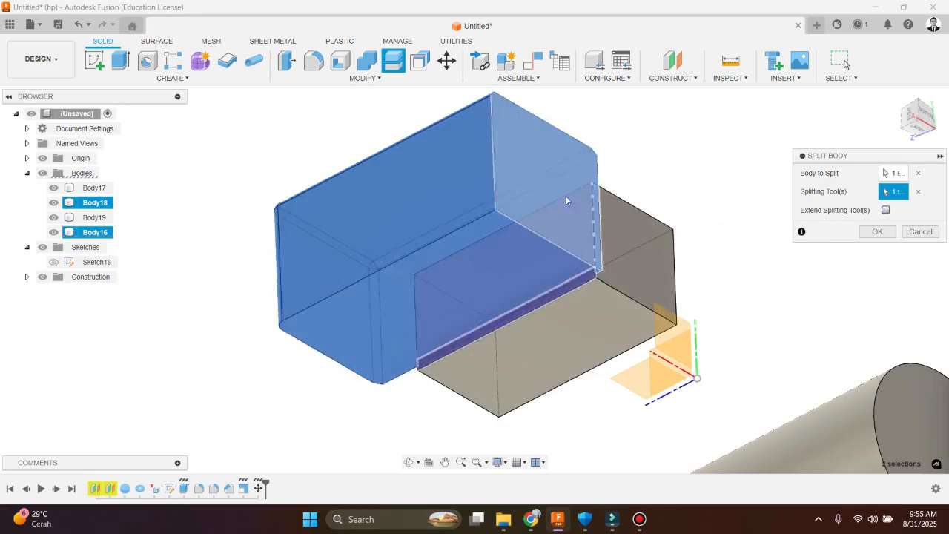
click(886, 211)
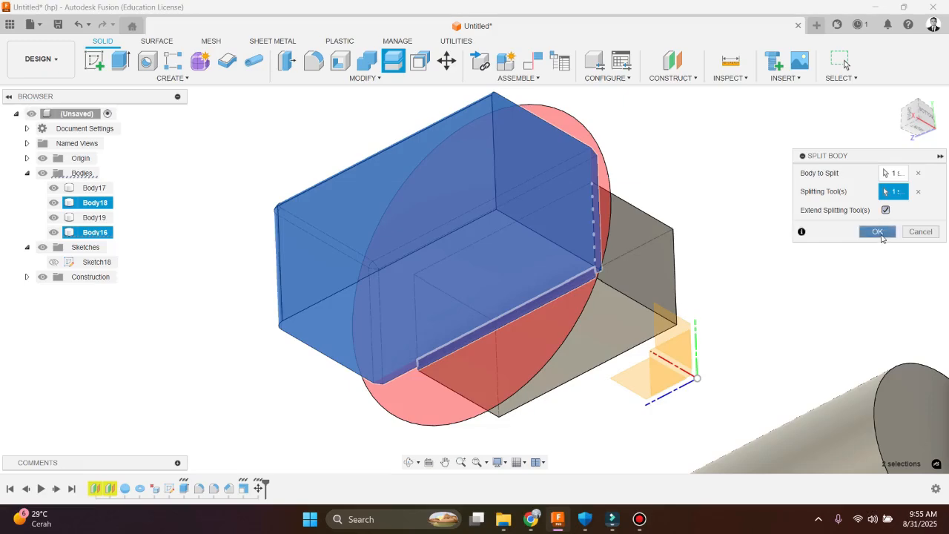
click(877, 232)
Check the split by hiding and reshowing Body16, and hide Body20 to examine the thin slab left of Body18
shift+middle_drag(606, 241, 610, 311)
click(577, 238)
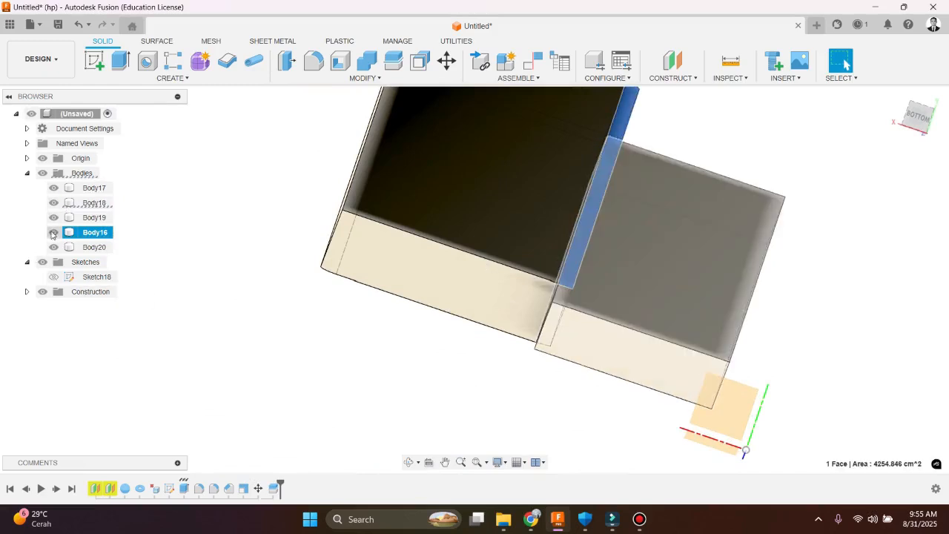
click(53, 232)
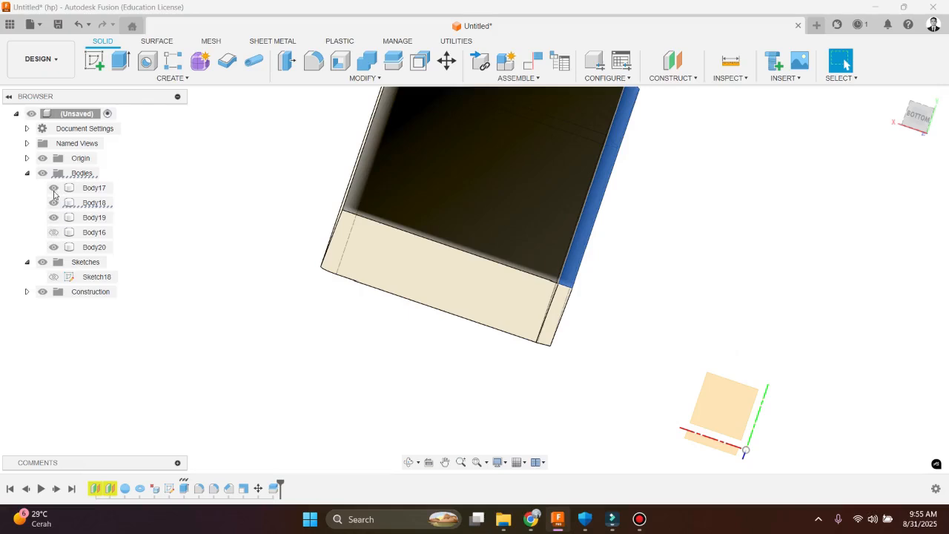
click(53, 232)
scroll(333, 329, down, 3)
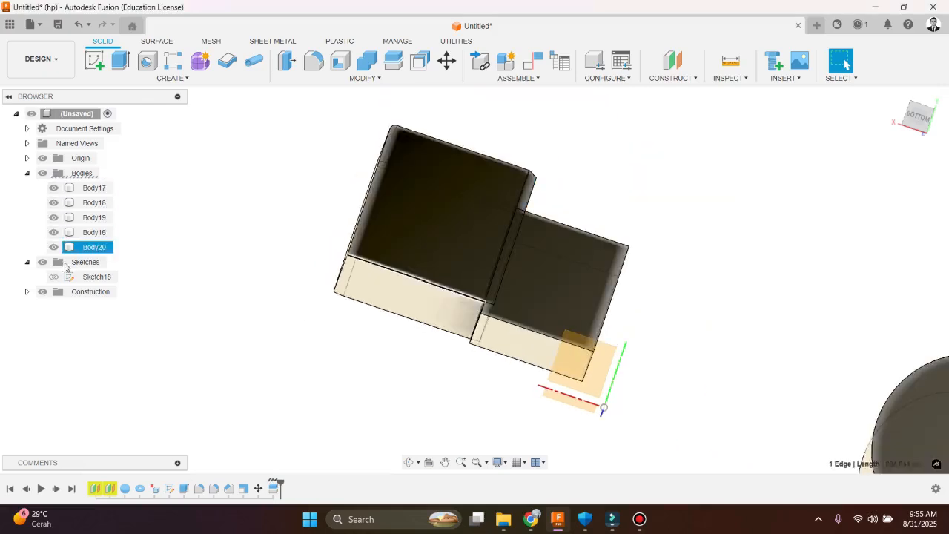
click(53, 246)
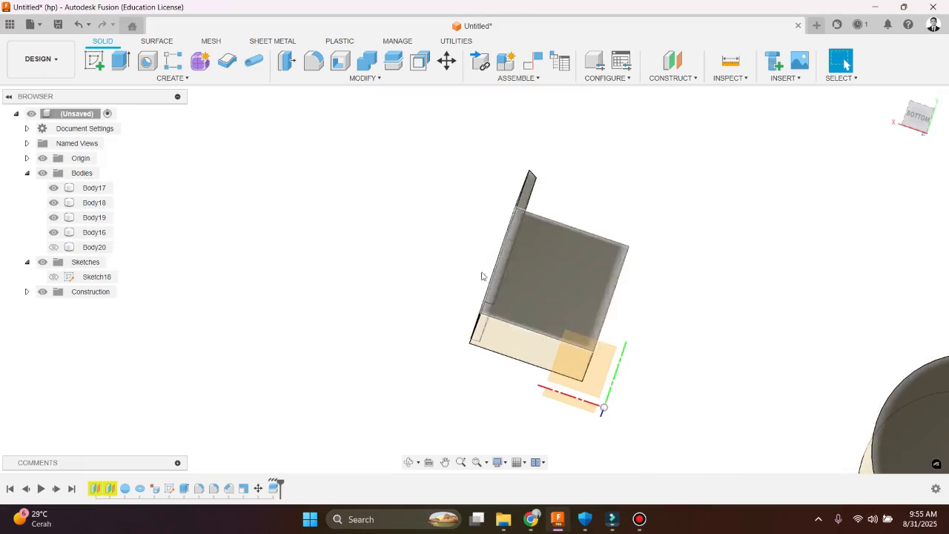
scroll(482, 275, up, 3)
shift+middle_drag(484, 275, 544, 200)
scroll(511, 104, down, 3)
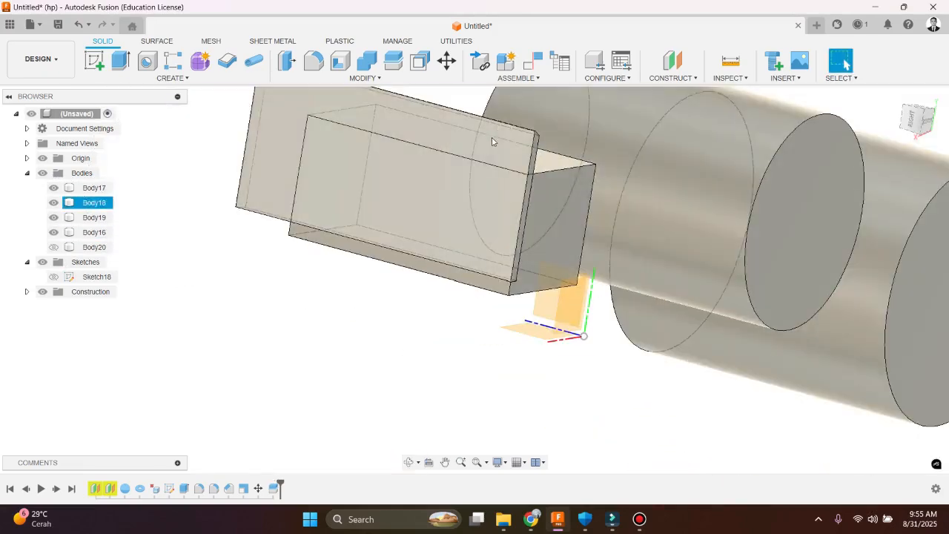
click(492, 147)
shift+middle_drag(488, 149, 416, 227)
click(325, 192)
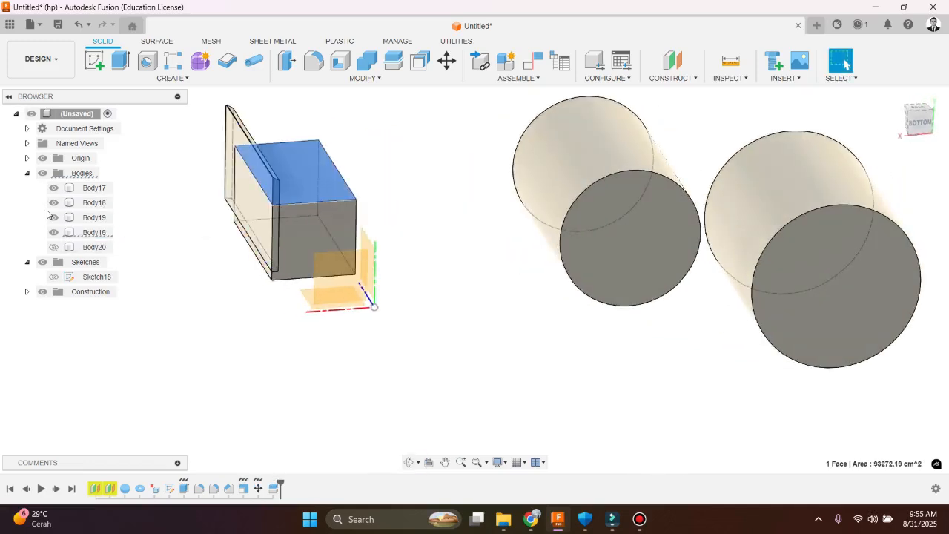
Hide Body16 to examine the split-off slab on its own, and restore the visibility of Body16 and Body20
click(53, 232)
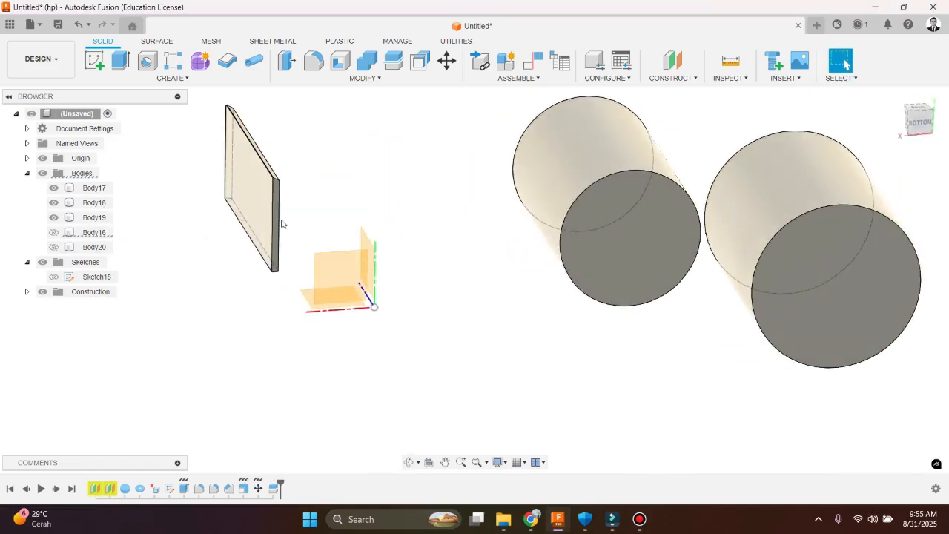
shift+middle_drag(223, 200, 250, 205)
click(53, 247)
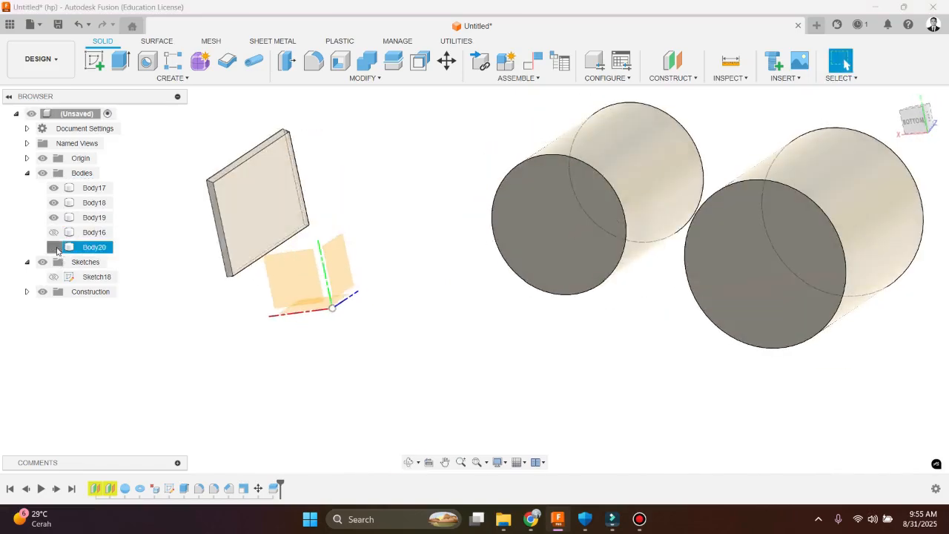
click(53, 246)
click(53, 247)
click(53, 232)
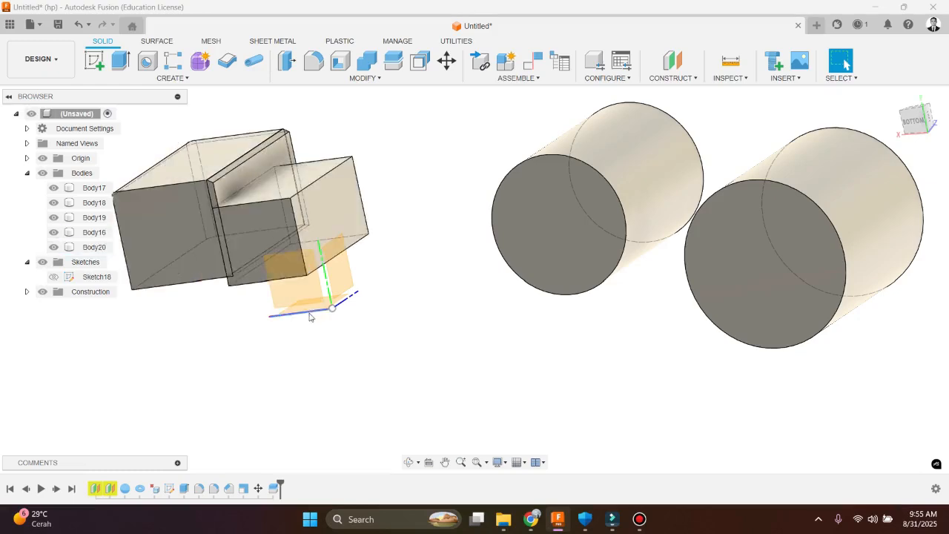
scroll(330, 339, up, 3)
scroll(330, 339, down, 5)
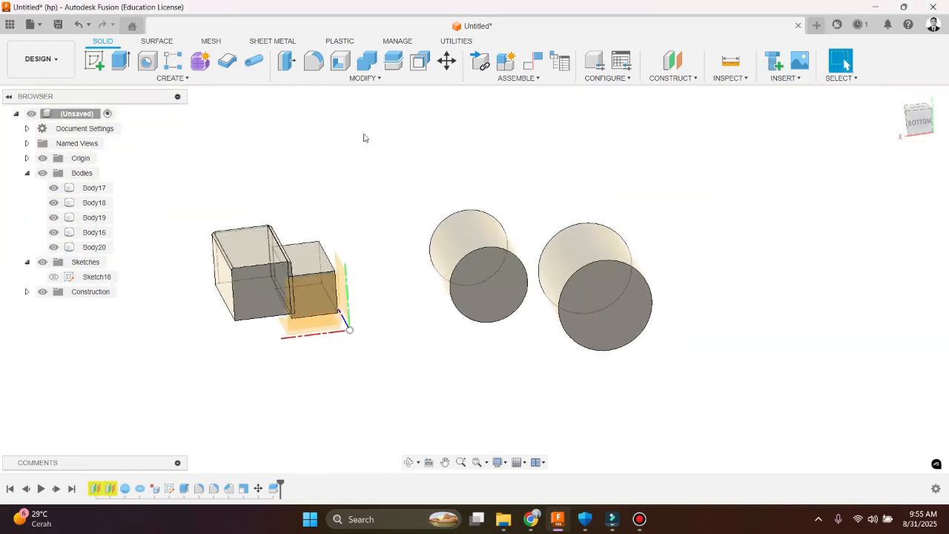
click(388, 78)
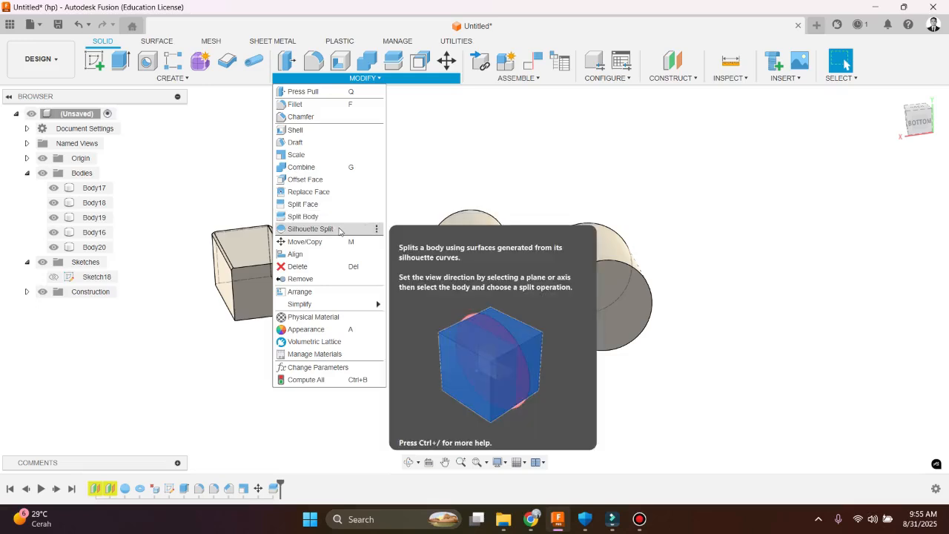
click(338, 242)
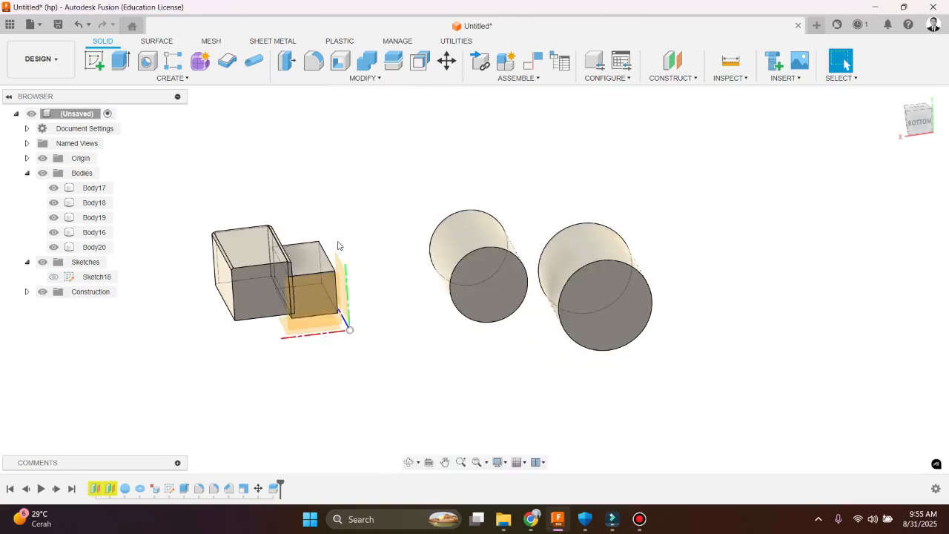
scroll(408, 247, up, 2)
scroll(483, 241, down, 2)
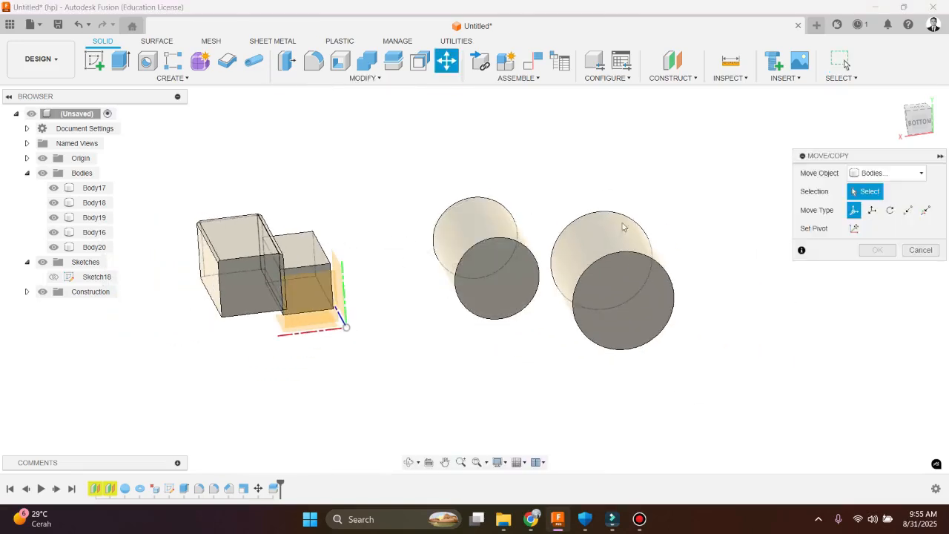
click(652, 275)
click(524, 279)
scroll(511, 269, down, 3)
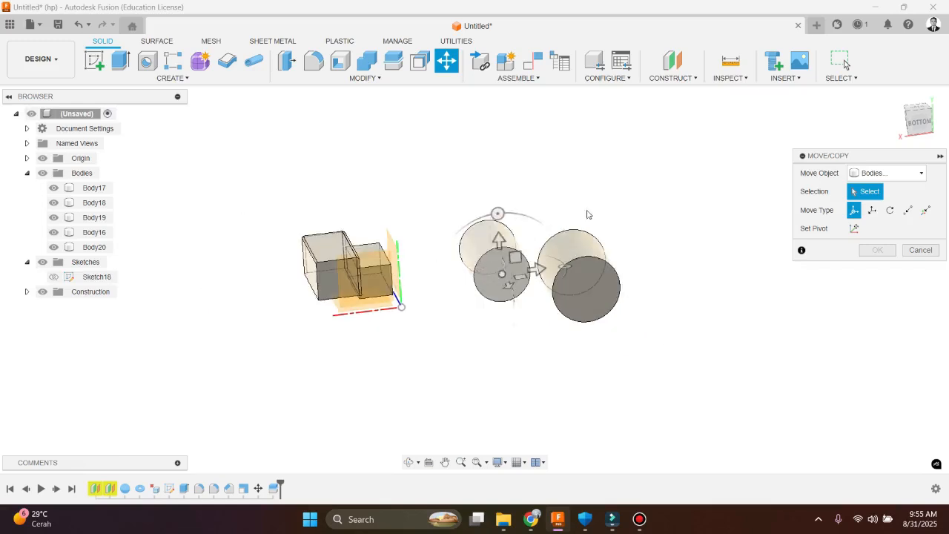
scroll(588, 212, down, 2)
scroll(530, 231, up, 4)
scroll(321, 280, up, 3)
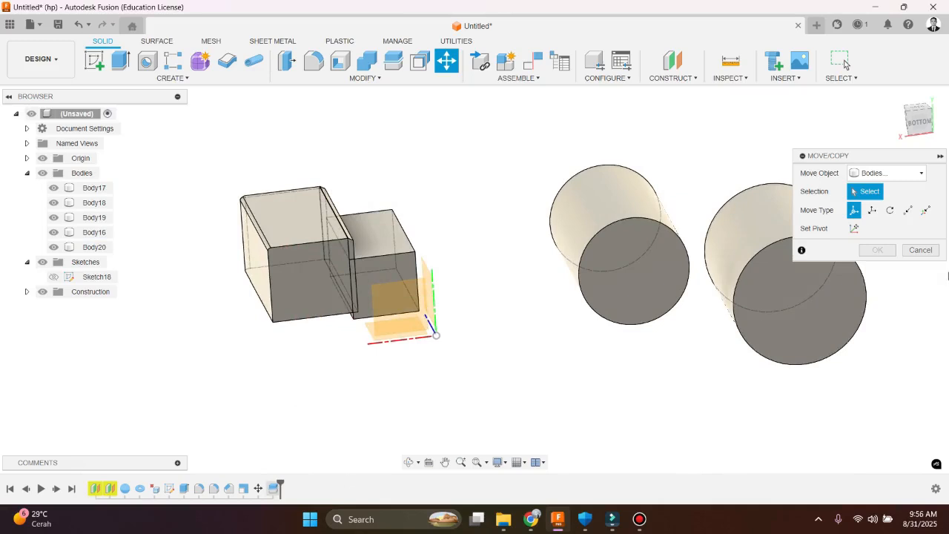
key(Escape)
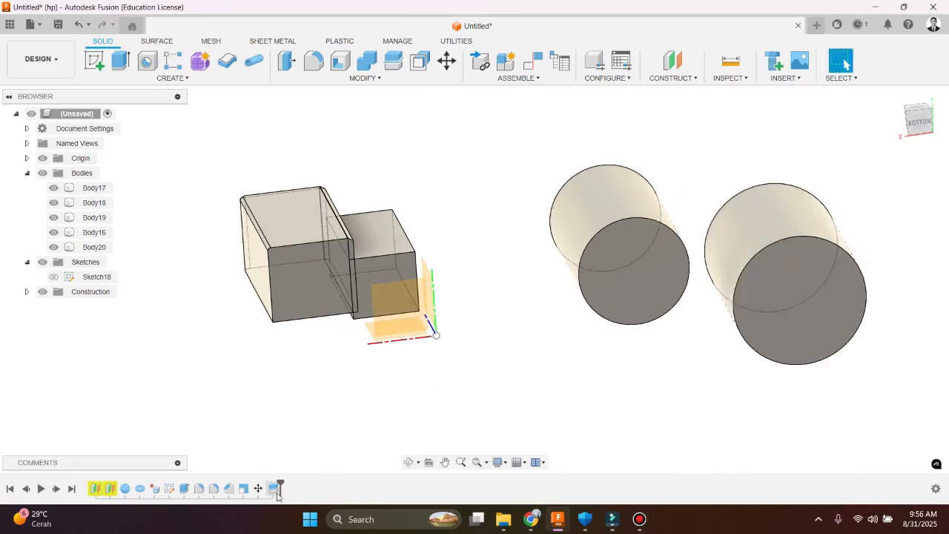
right_click(274, 488)
click(493, 304)
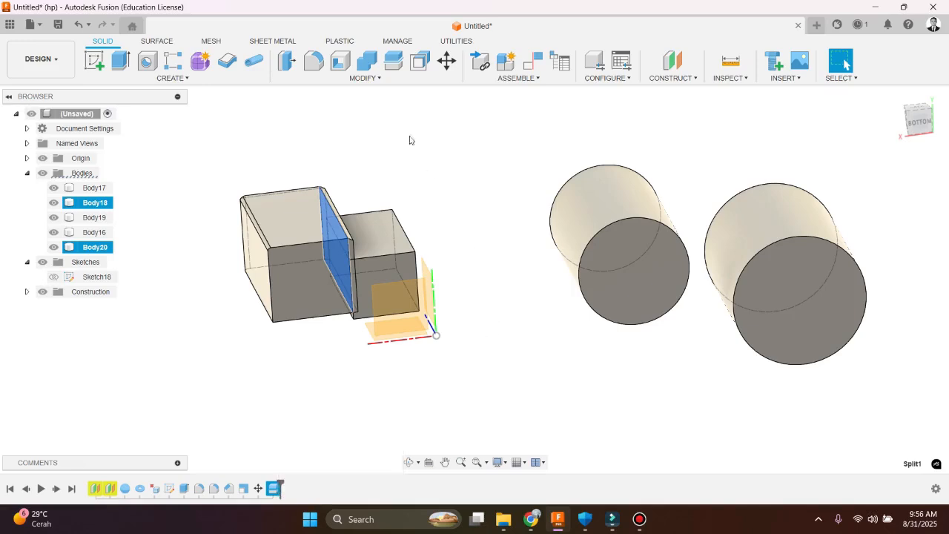
Start a Move/Copy with Bodies as the move object and select the smaller box, Body16
click(386, 82)
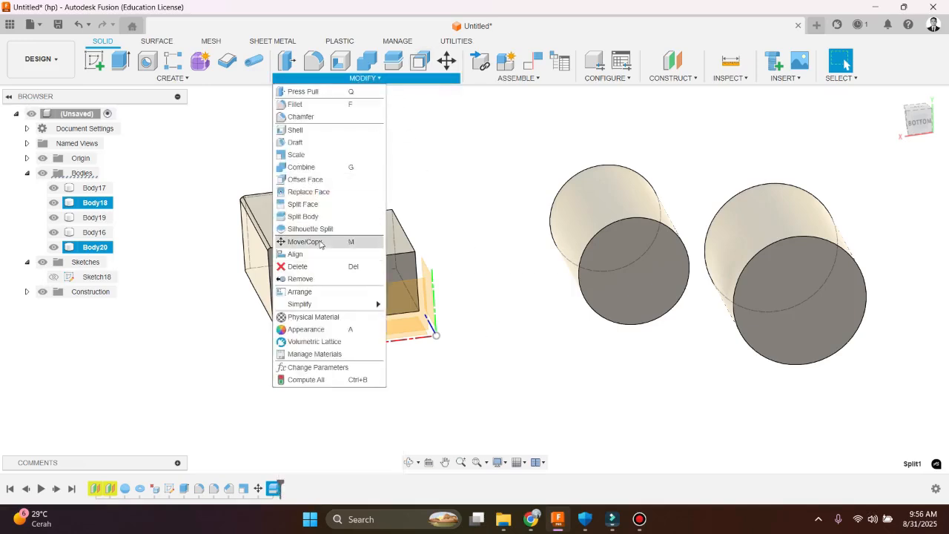
click(320, 243)
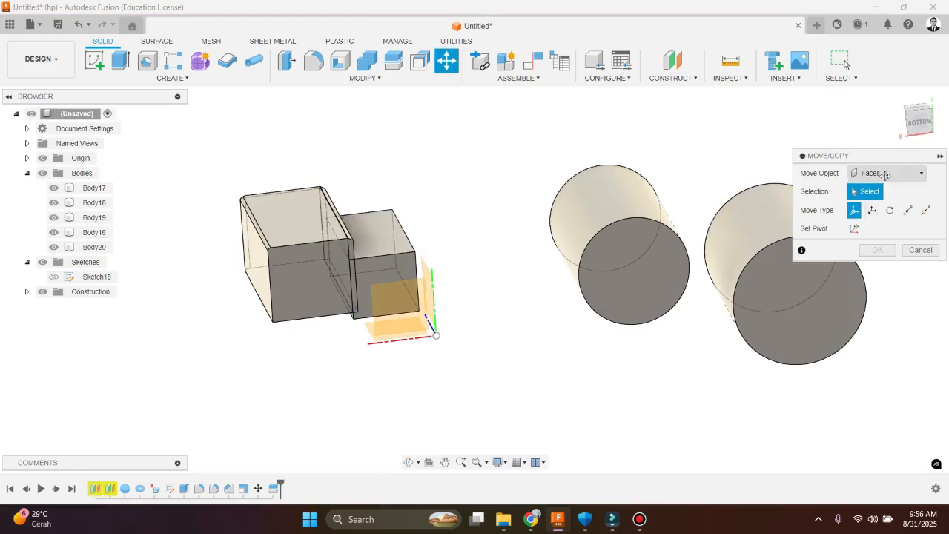
click(871, 172)
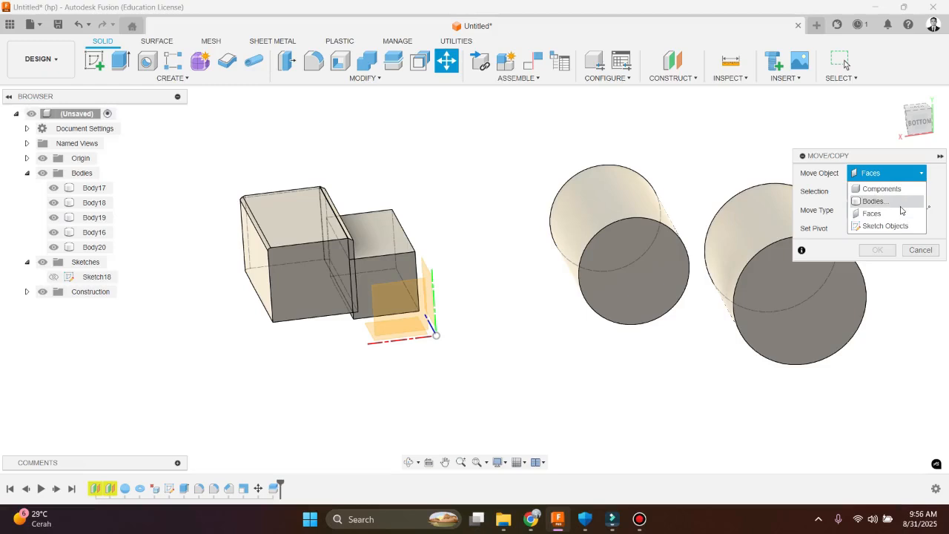
click(889, 204)
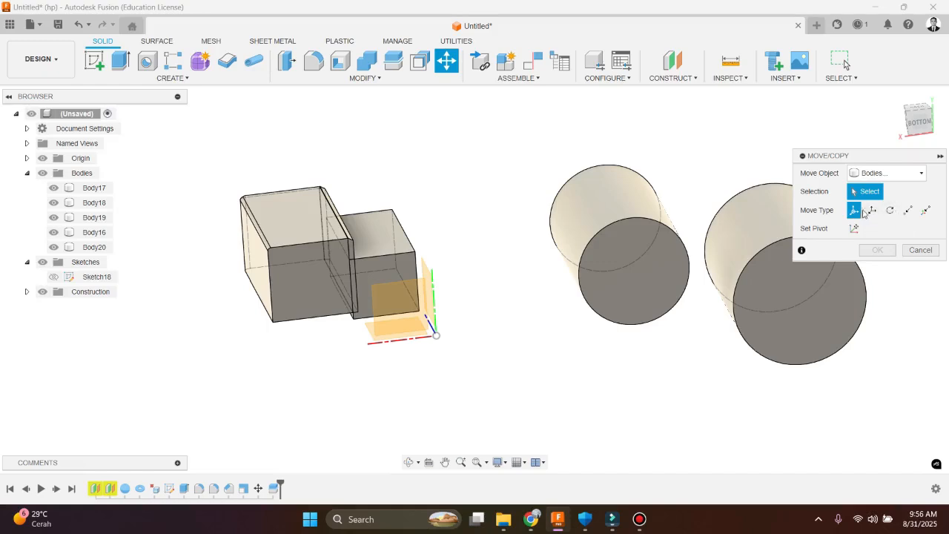
click(392, 239)
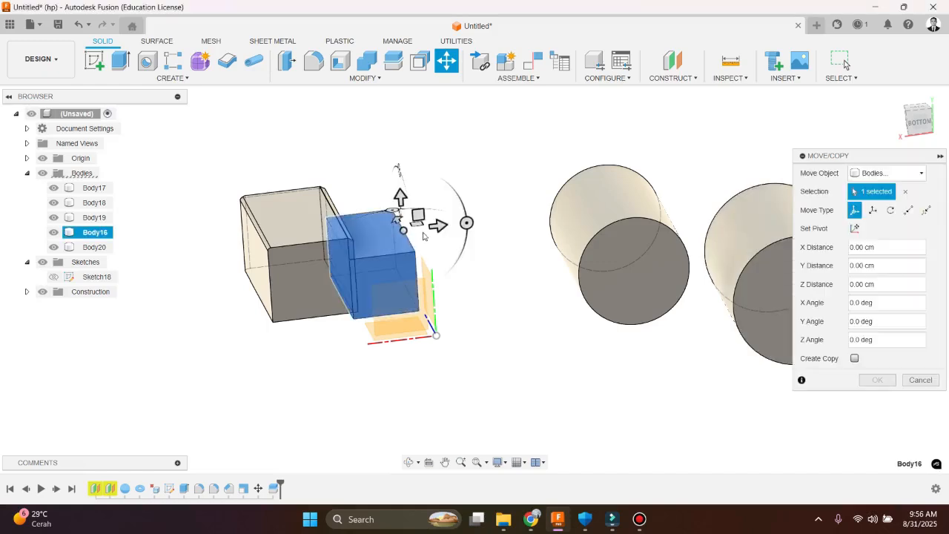
scroll(423, 235, up, 3)
scroll(423, 235, down, 3)
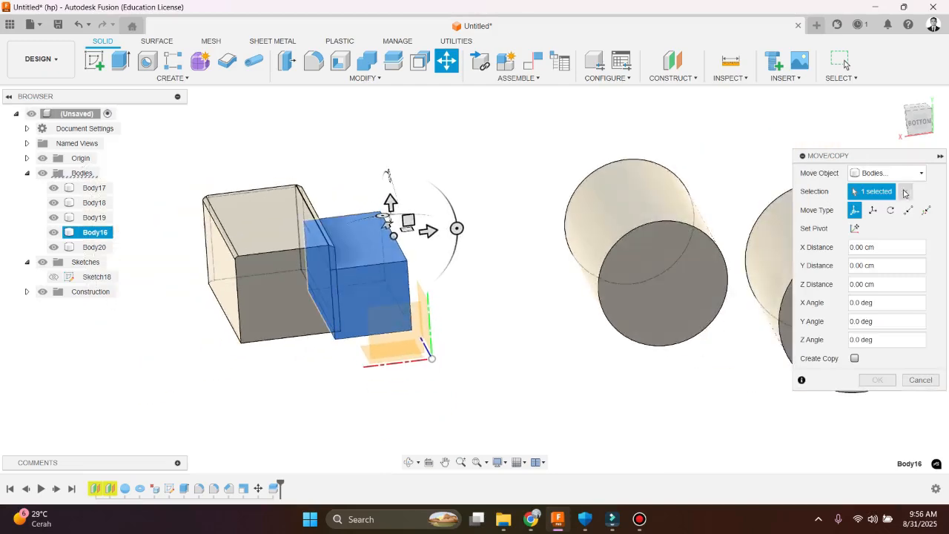
scroll(412, 257, up, 5)
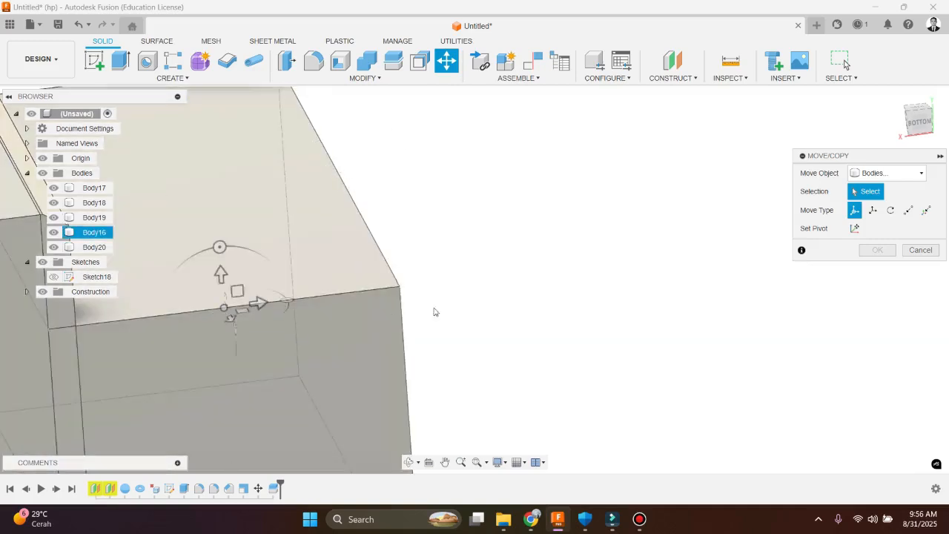
scroll(400, 287, down, 4)
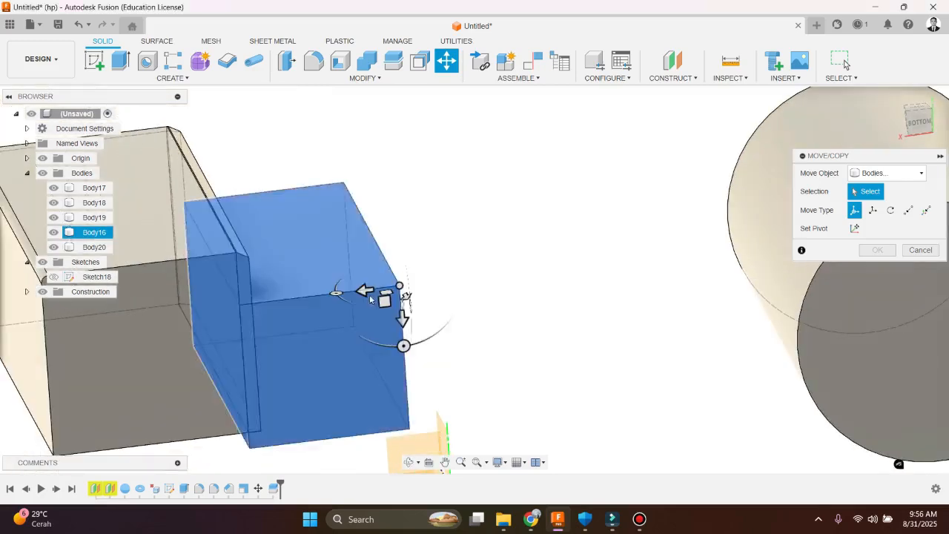
Move Body16 by -126.872 cm along X, away from the split box, and confirm the move
click(367, 288)
drag(366, 289, 457, 278)
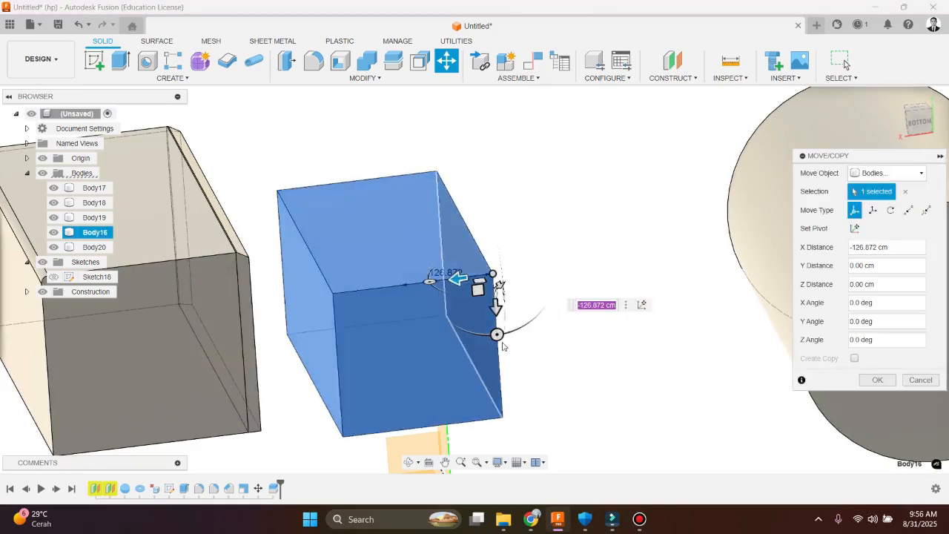
mouse_move(528, 349)
shift+middle_down()
mouse_move(536, 354)
mouse_move(512, 344)
shift+middle_up()
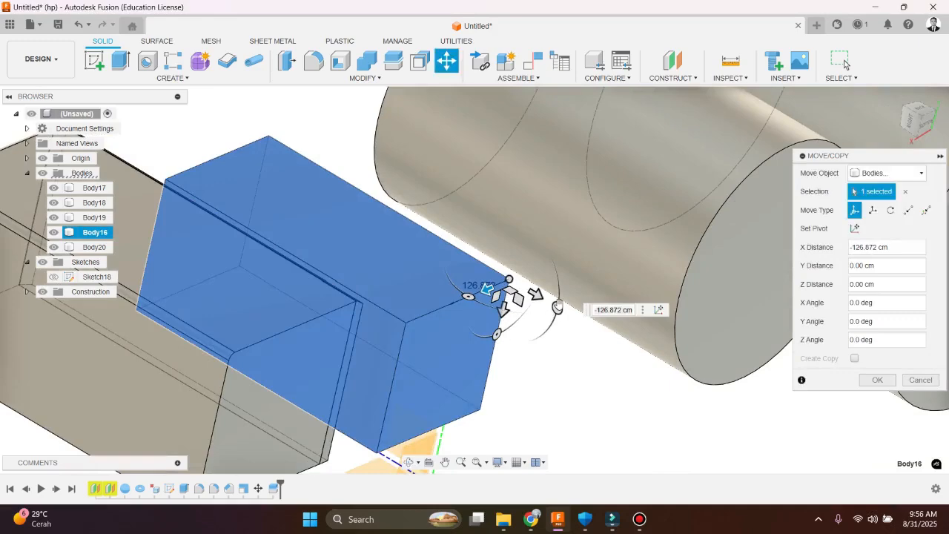
mouse_move(559, 297)
mouse_down()
mouse_move(551, 258)
mouse_move(521, 218)
mouse_move(557, 307)
mouse_up()
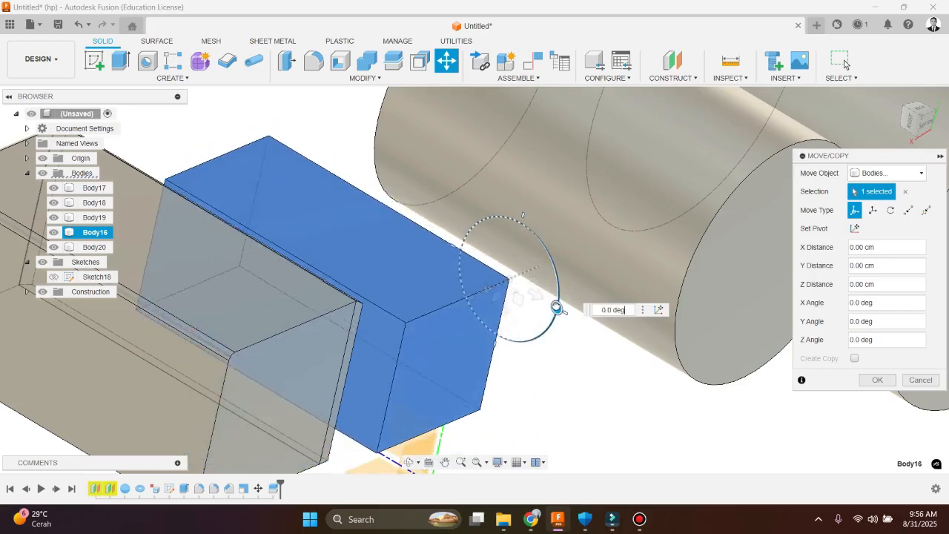
scroll(481, 340, down, 3)
shift+middle_drag(482, 341, 853, 408)
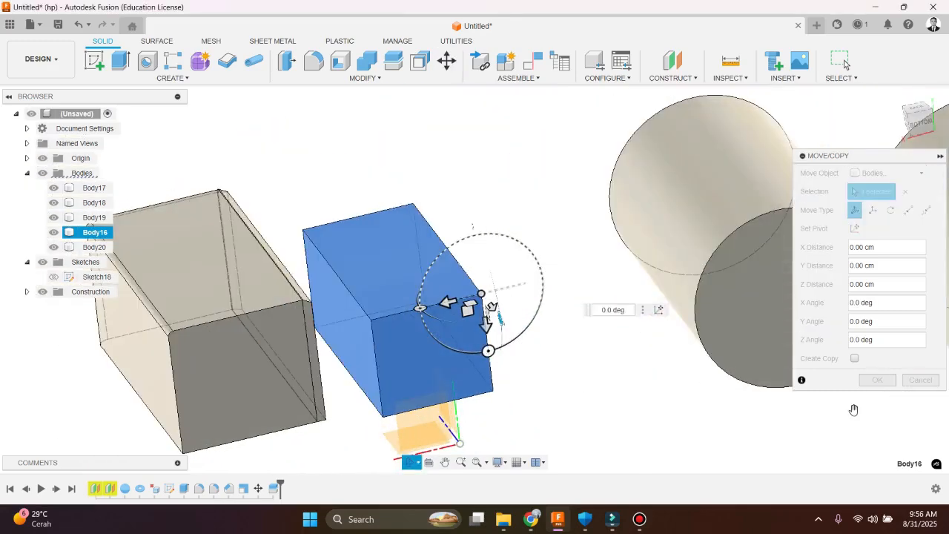
click(877, 380)
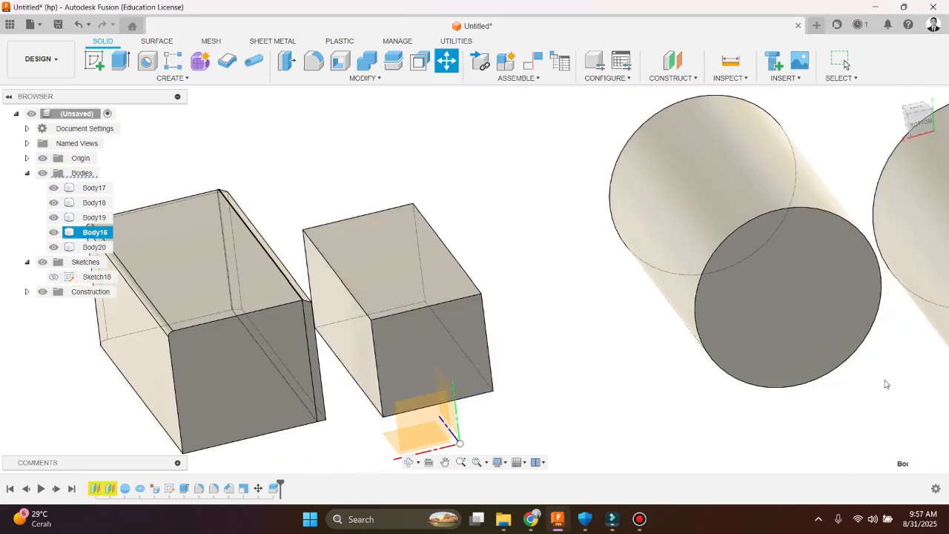
Edit the last Move feature to try a Translate of Body16 by -247.922 cm in X, 87.967 cm in Y and 11.586 cm in Z
double_click(285, 490)
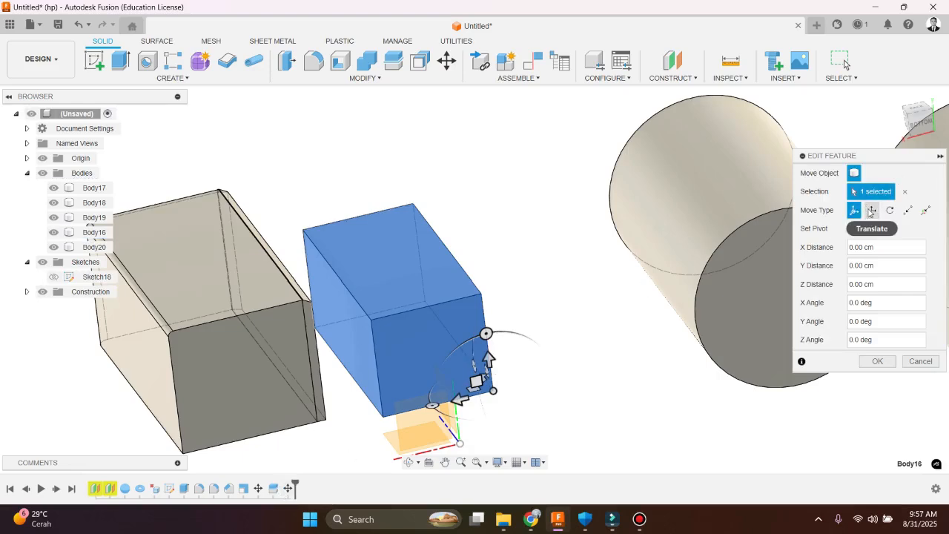
click(873, 211)
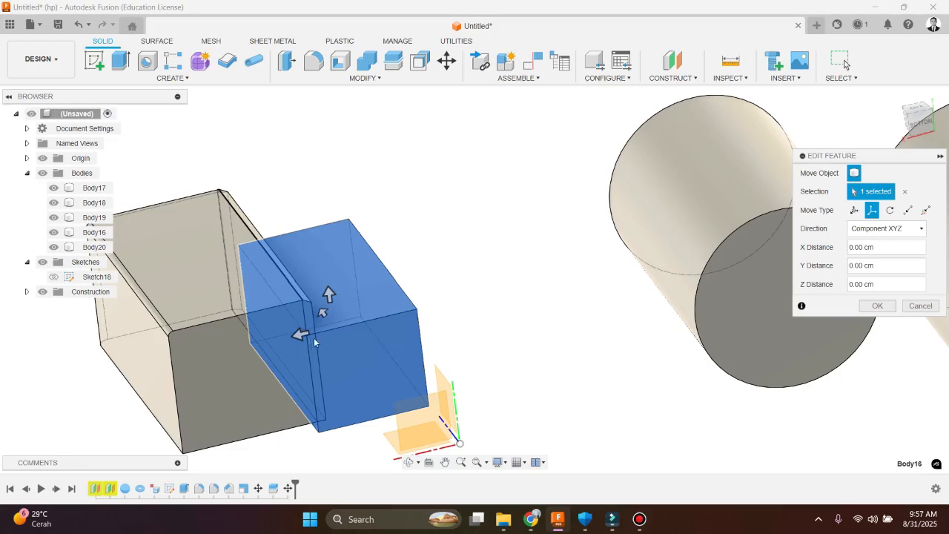
drag(300, 332, 431, 319)
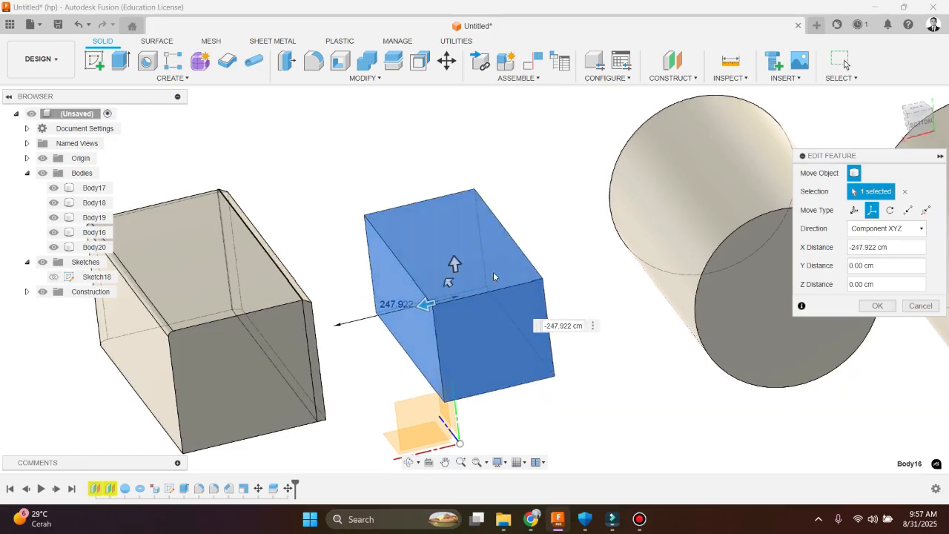
click(453, 265)
drag(444, 158, 447, 218)
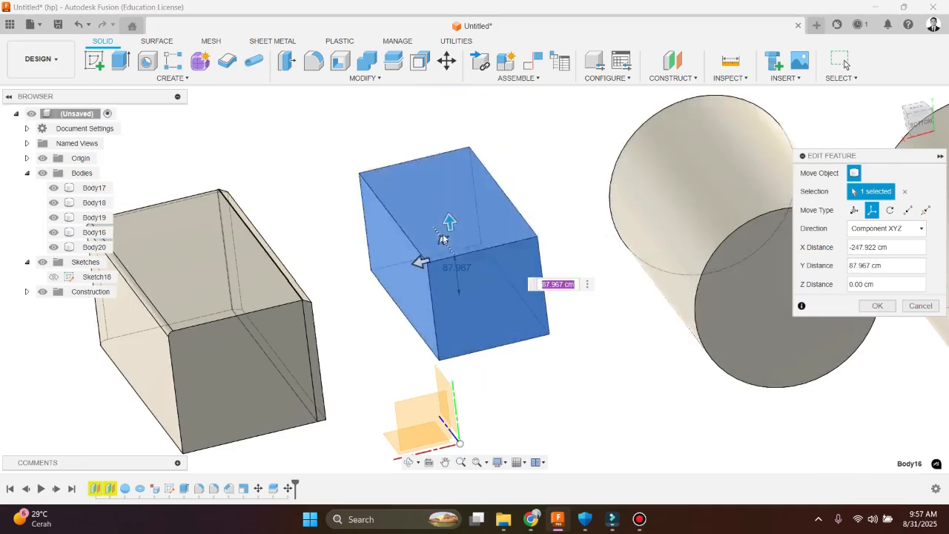
mouse_move(443, 239)
mouse_down()
mouse_move(404, 183)
mouse_move(433, 245)
mouse_up()
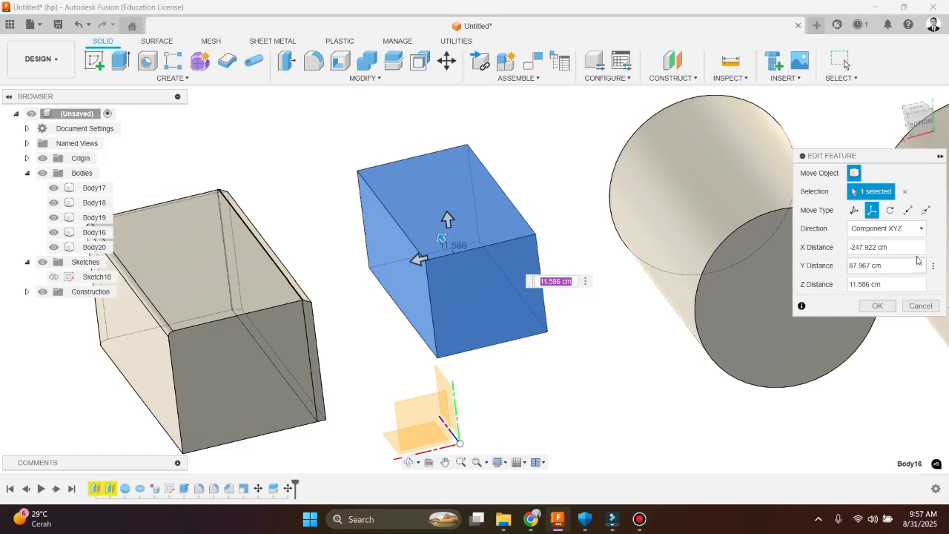
Try the Rotate move type on Body16 with its long upper edge as axis and an angle of 2.3 deg, and cancel the feature edit
click(889, 211)
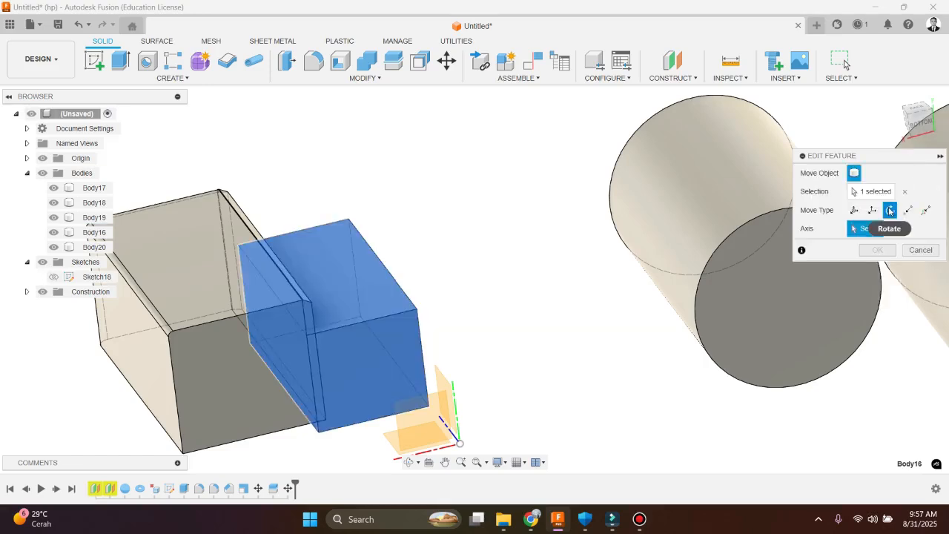
scroll(427, 316, down, 3)
scroll(404, 324, up, 3)
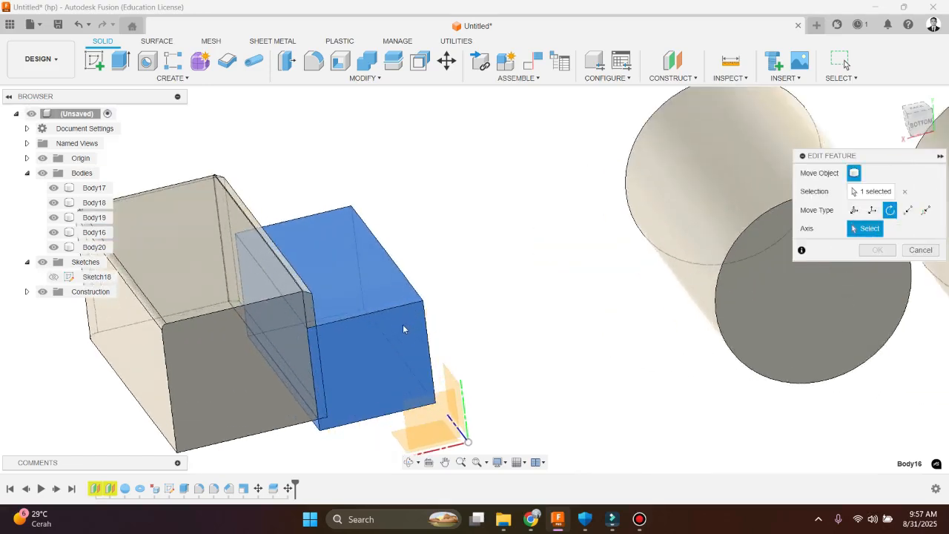
click(387, 252)
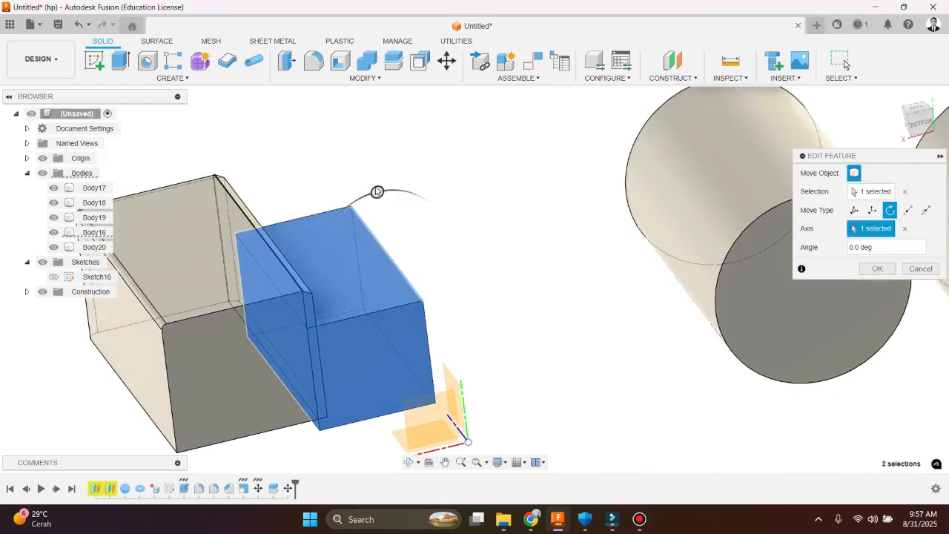
drag(443, 201, 665, 268)
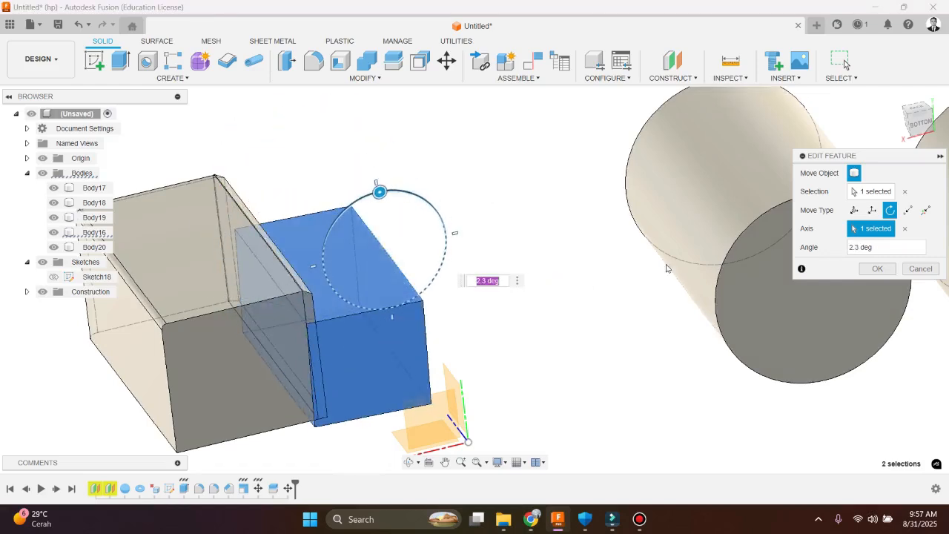
click(920, 268)
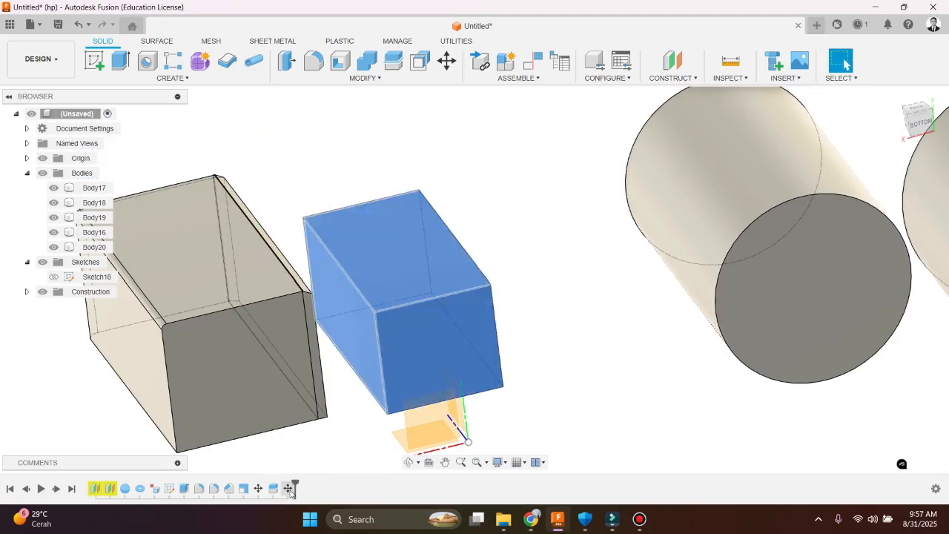
double_click(288, 488)
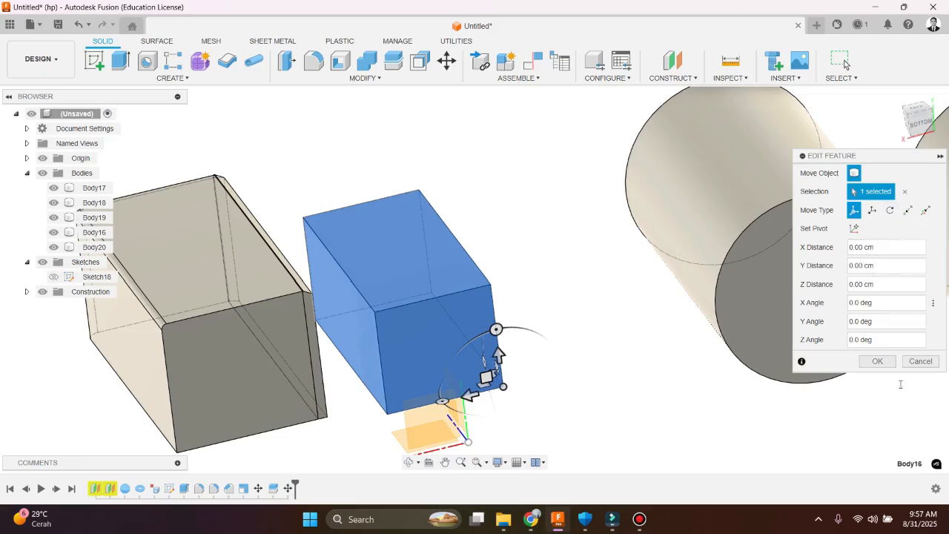
click(920, 362)
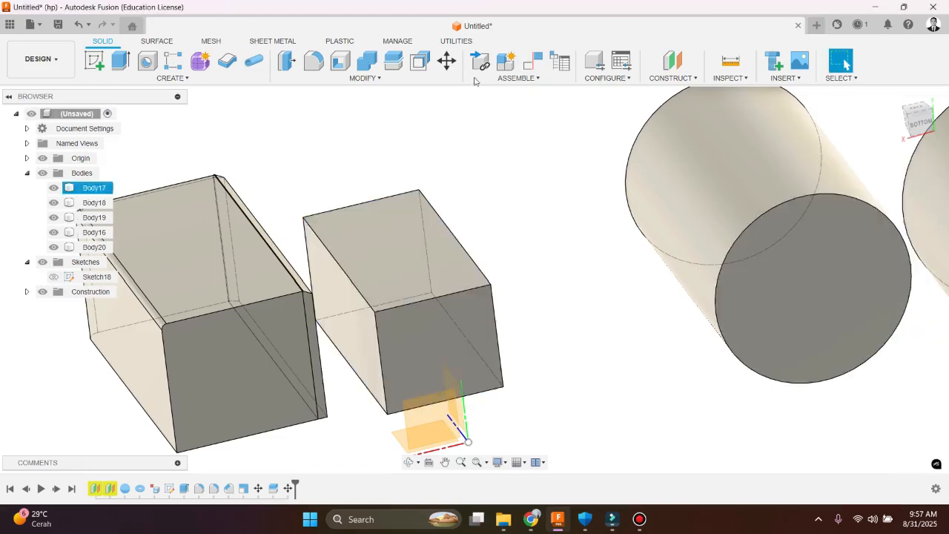
Try a Point to Point move of Body16 from its upper front corner to the split box's nearest upper corner, and undo it
click(452, 64)
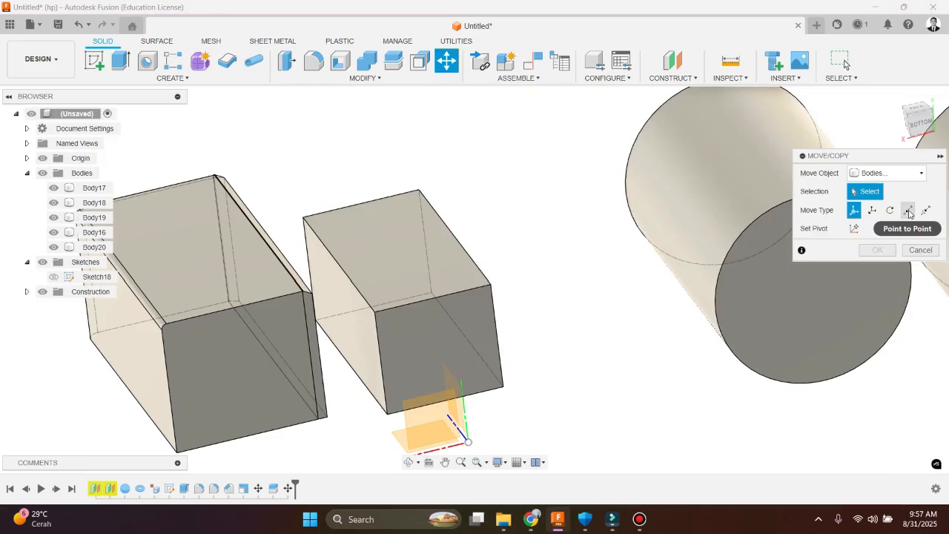
click(908, 210)
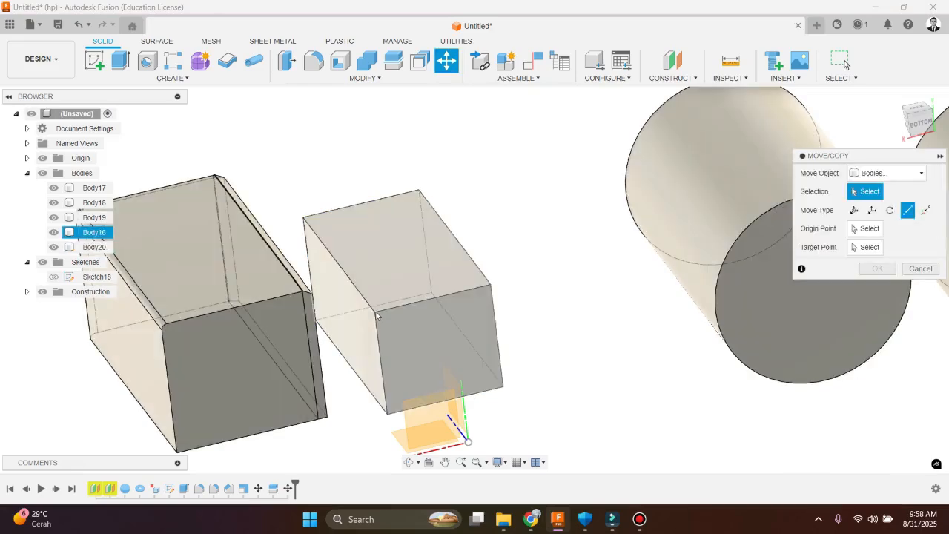
click(421, 330)
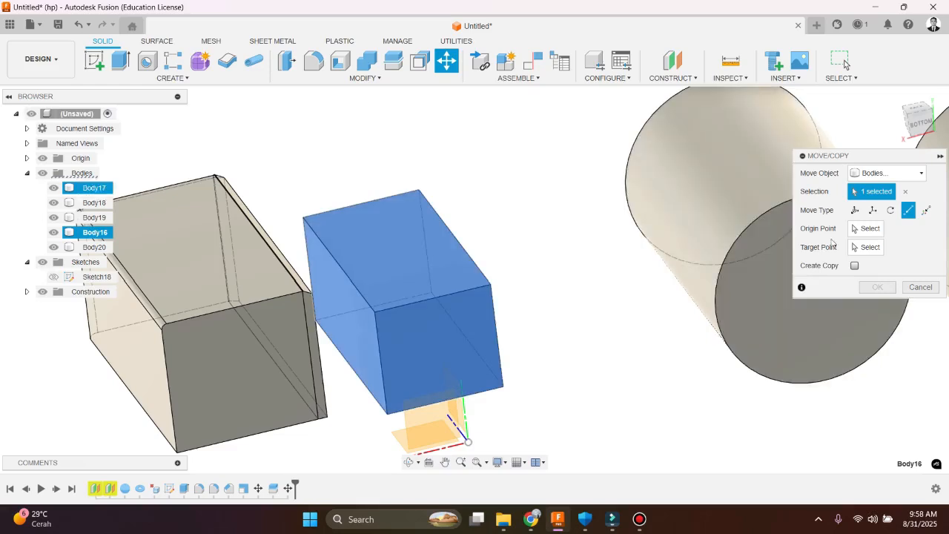
click(866, 228)
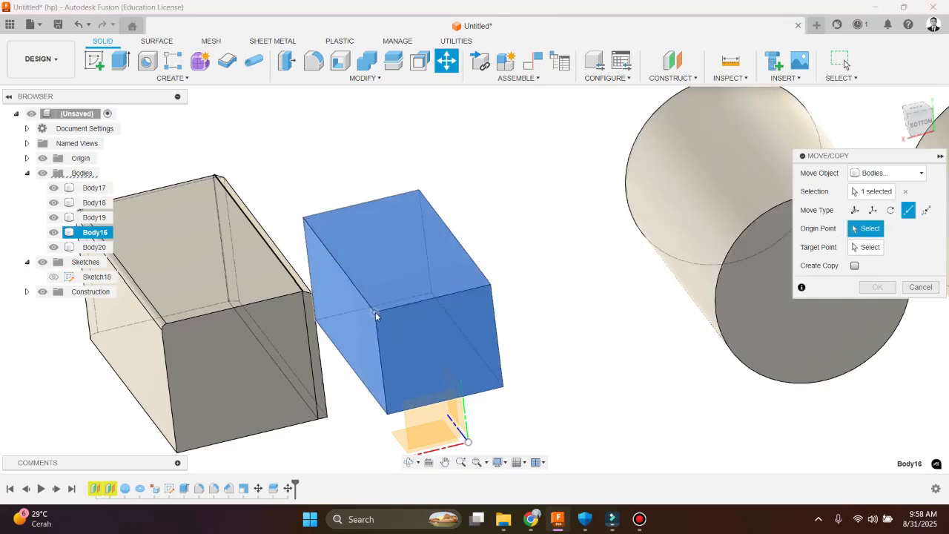
click(375, 312)
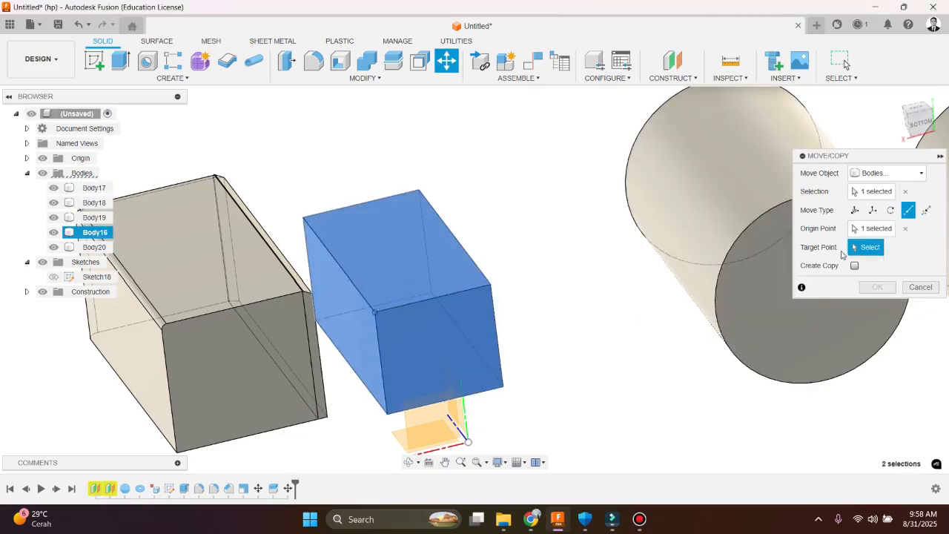
click(305, 294)
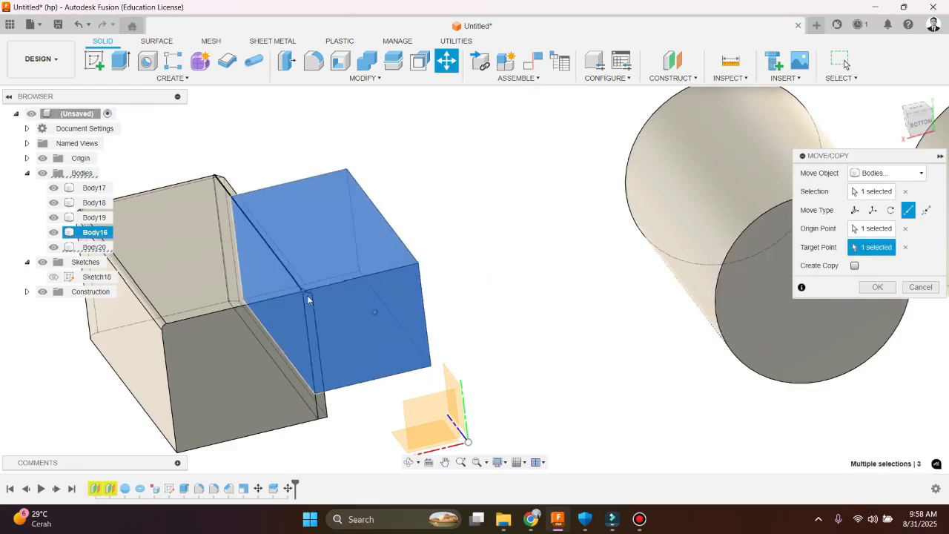
click(874, 287)
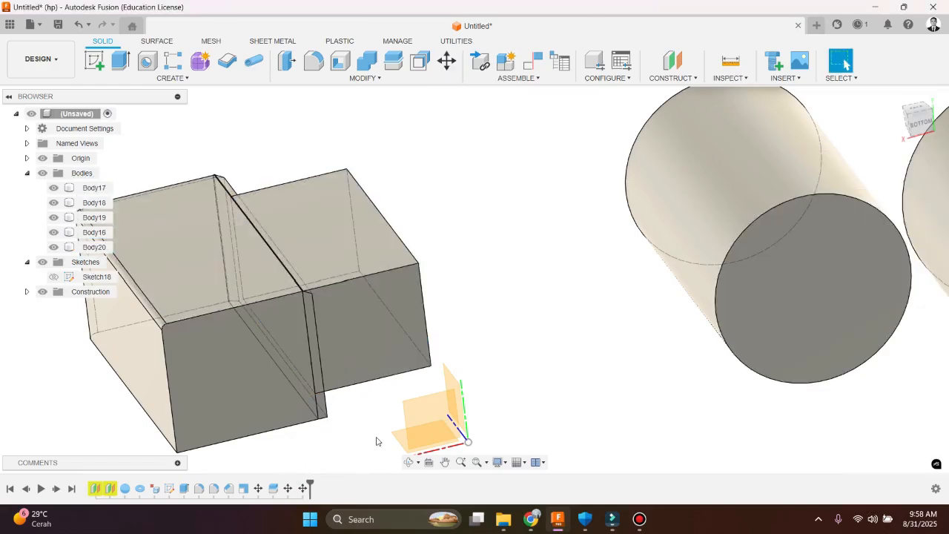
key(ctrl+z)
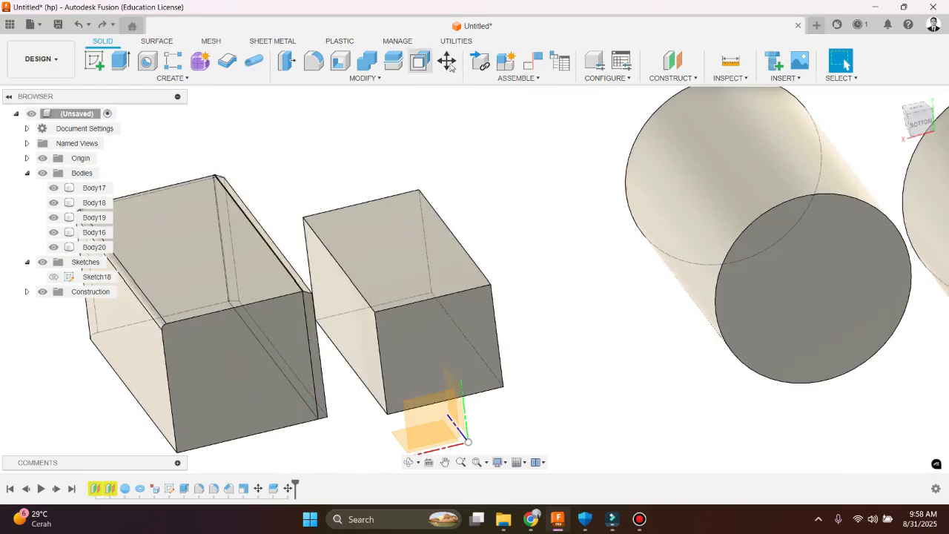
Copy Body16 with a Point to Point move from its upper front corner to the split box's upper front corner, with Create Copy enabled
click(445, 60)
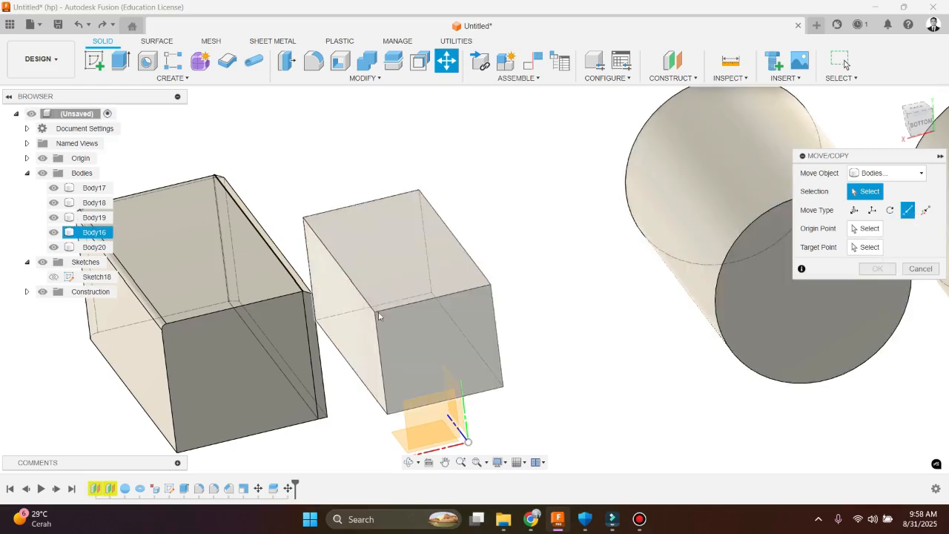
click(379, 316)
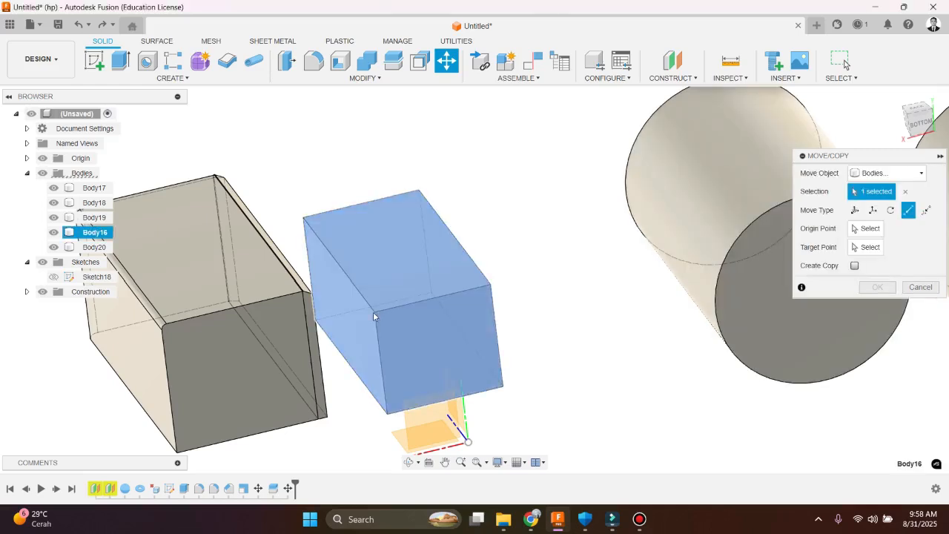
click(861, 229)
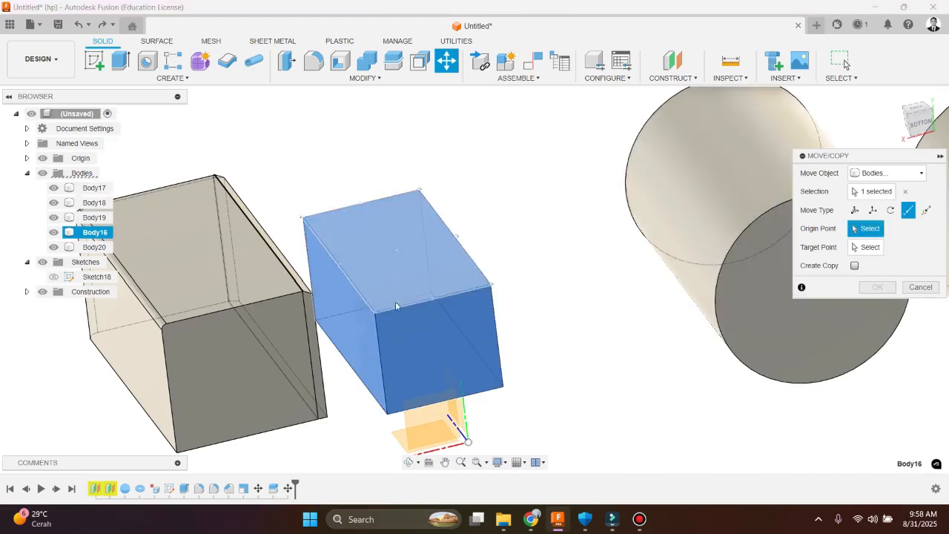
click(374, 312)
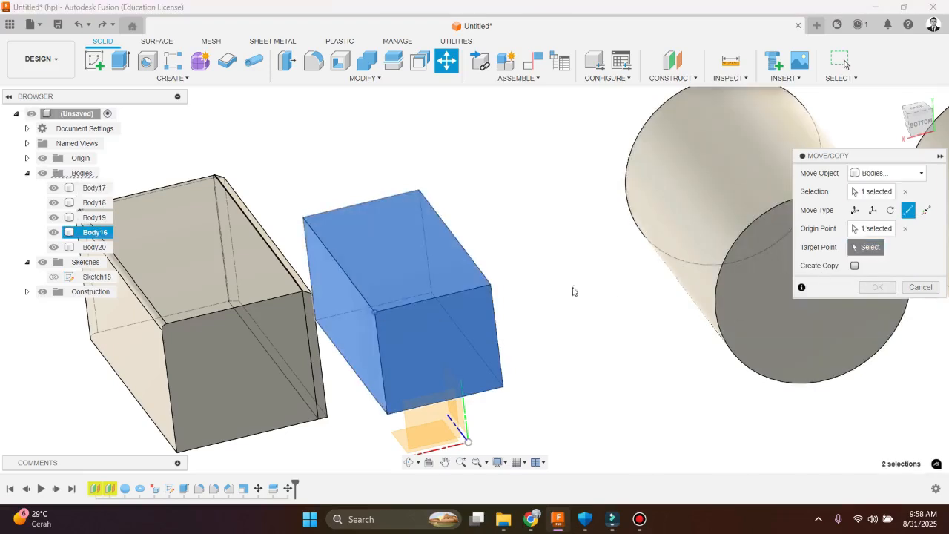
click(302, 293)
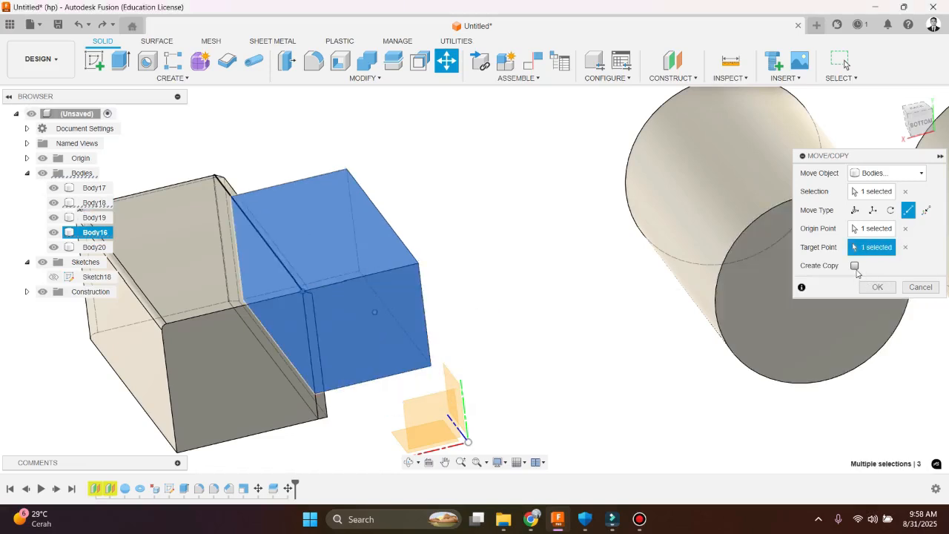
click(854, 267)
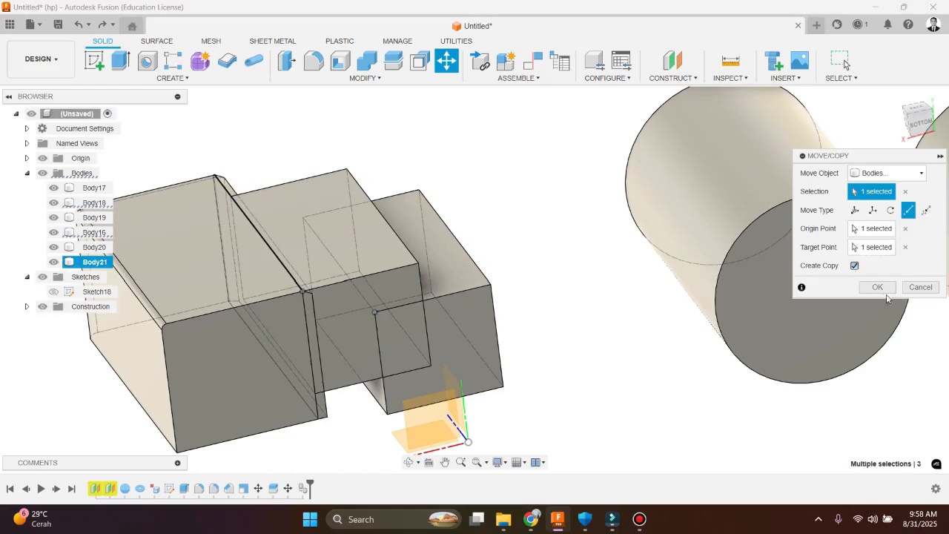
click(886, 289)
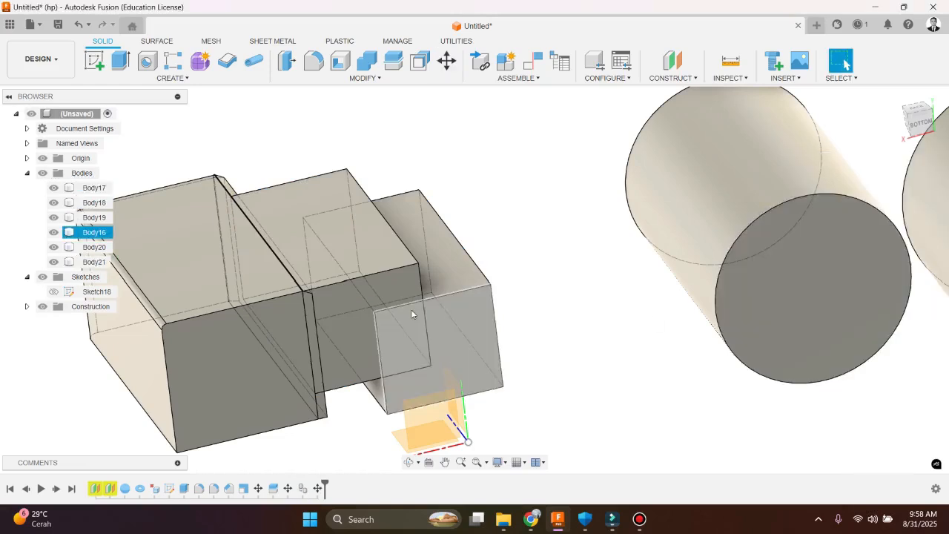
Align the top face of Body16 to the top face of its copy, Body21
click(379, 77)
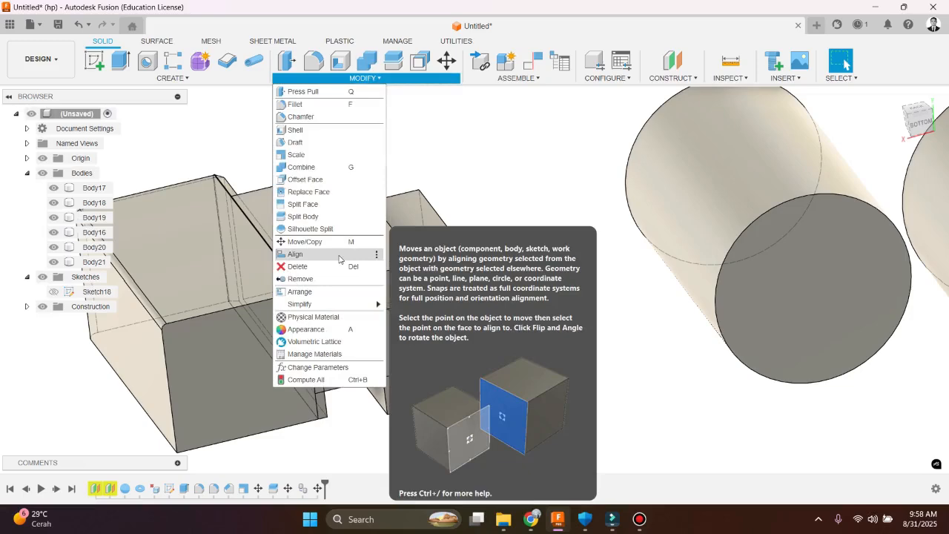
click(339, 254)
click(415, 292)
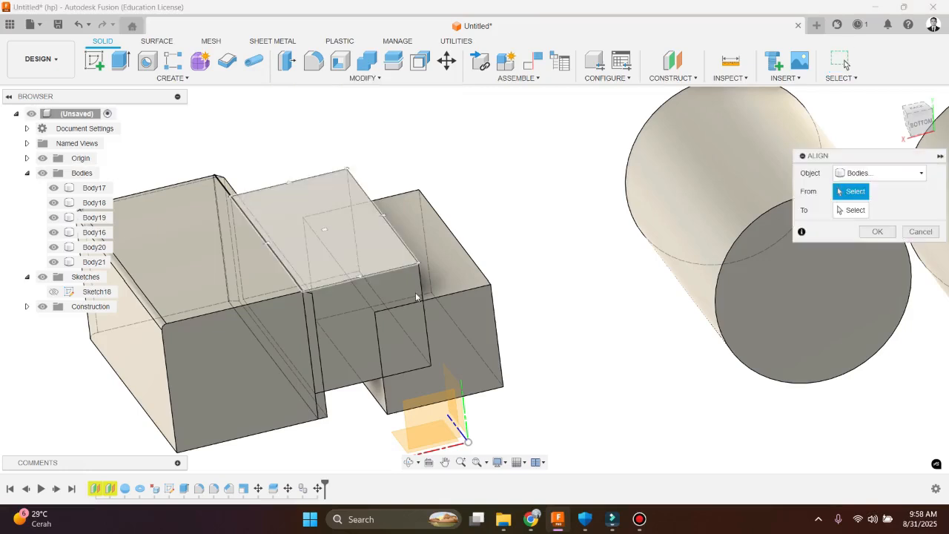
scroll(490, 282, down, 2)
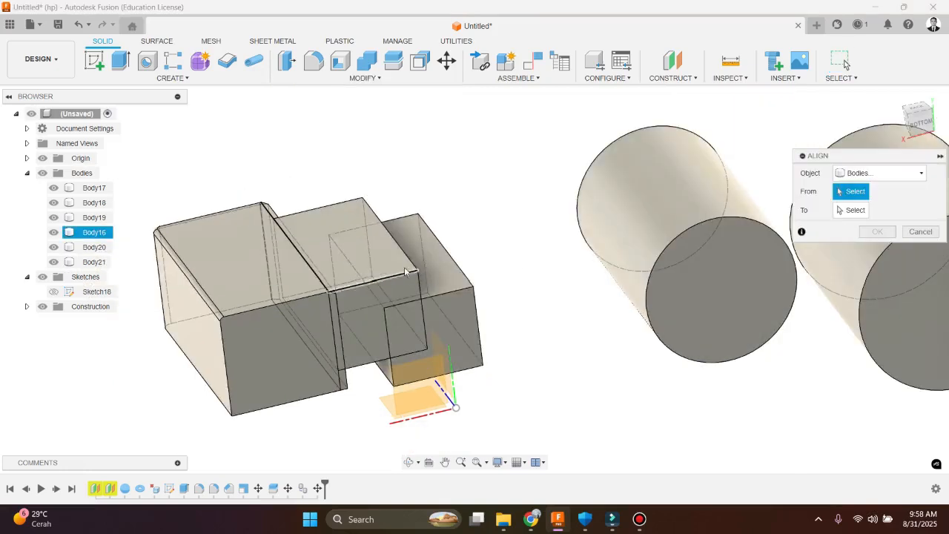
click(449, 277)
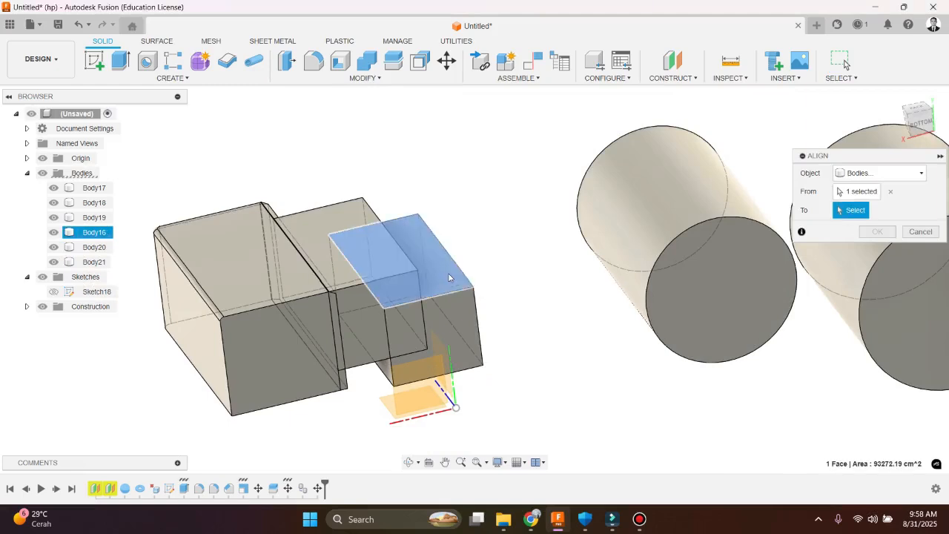
click(341, 259)
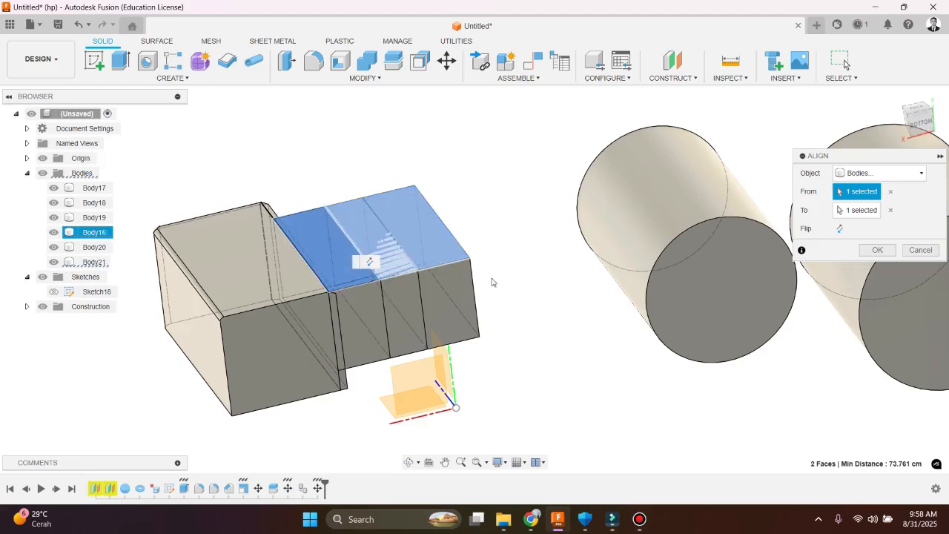
click(877, 250)
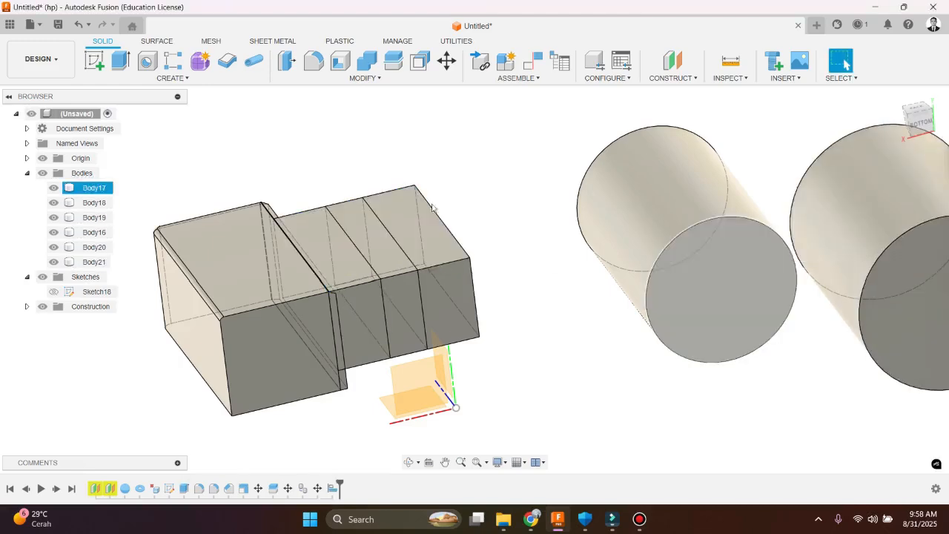
click(379, 79)
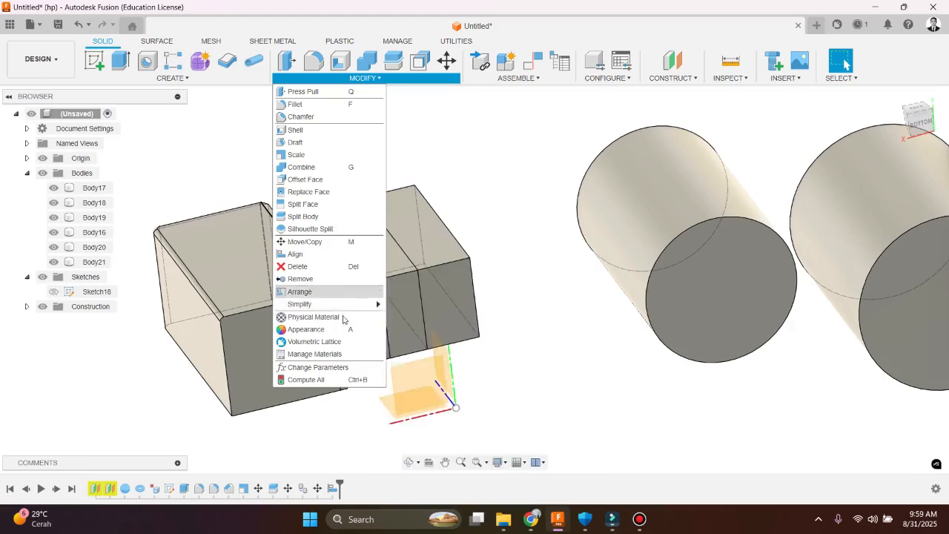
mouse_move(349, 311)
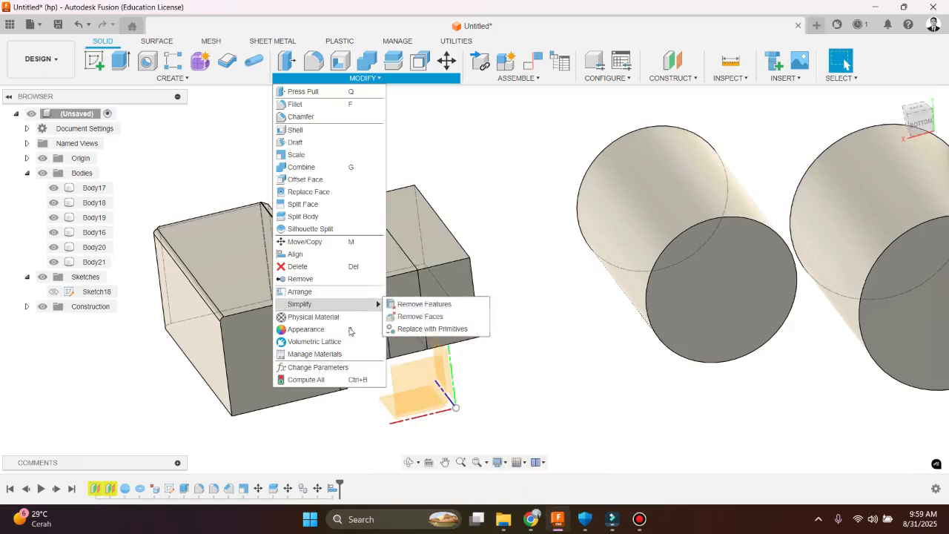
key(Escape)
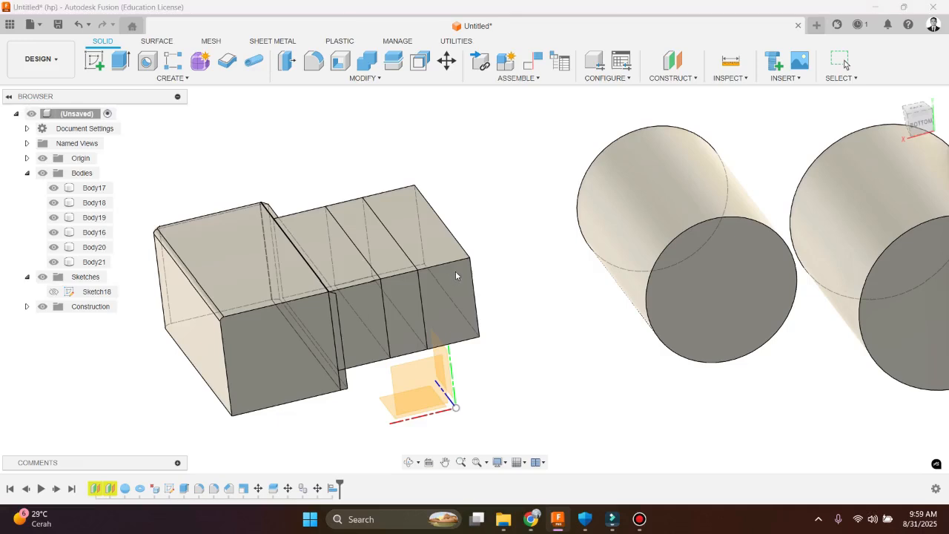
Assign an aluminum physical material from the Metal category to Body16, and Aluminum 3003-H14 to the middle box segments beside it
key(a)
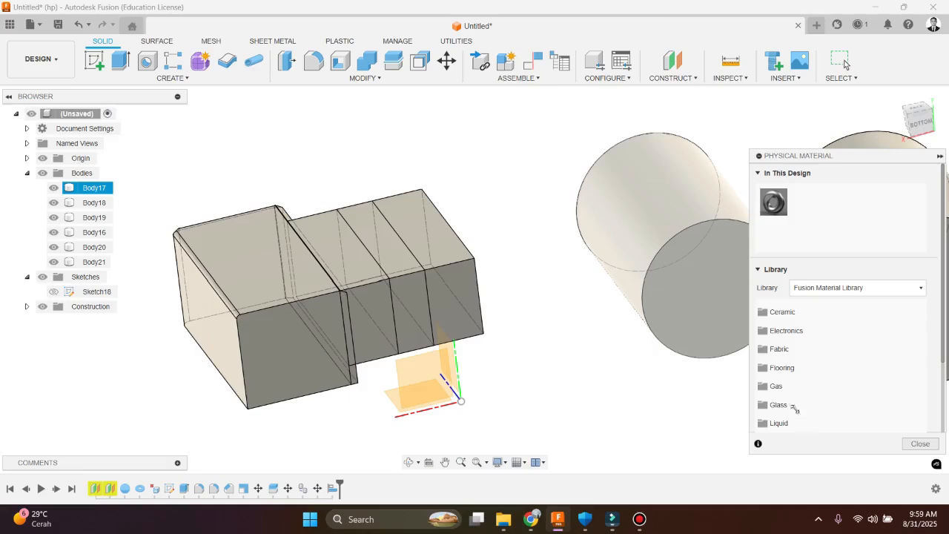
scroll(800, 332, down, 3)
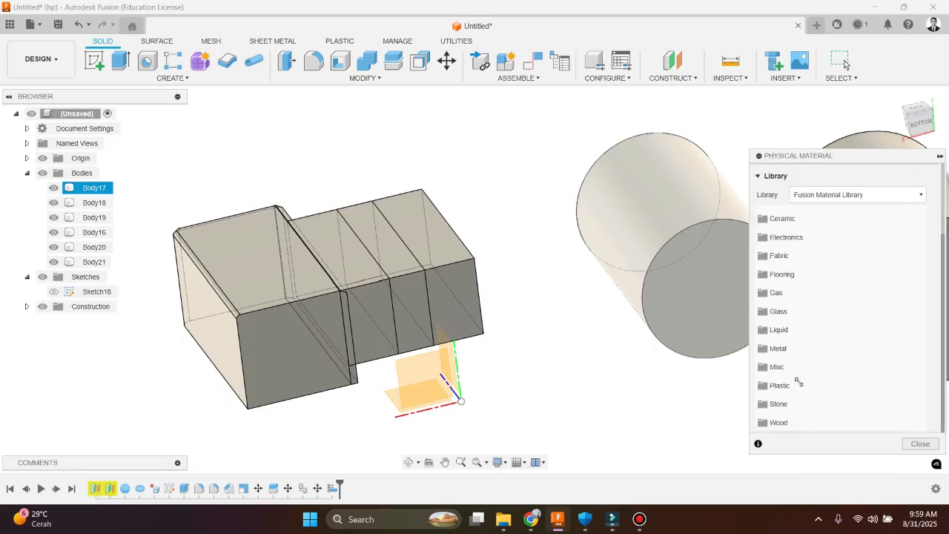
click(785, 346)
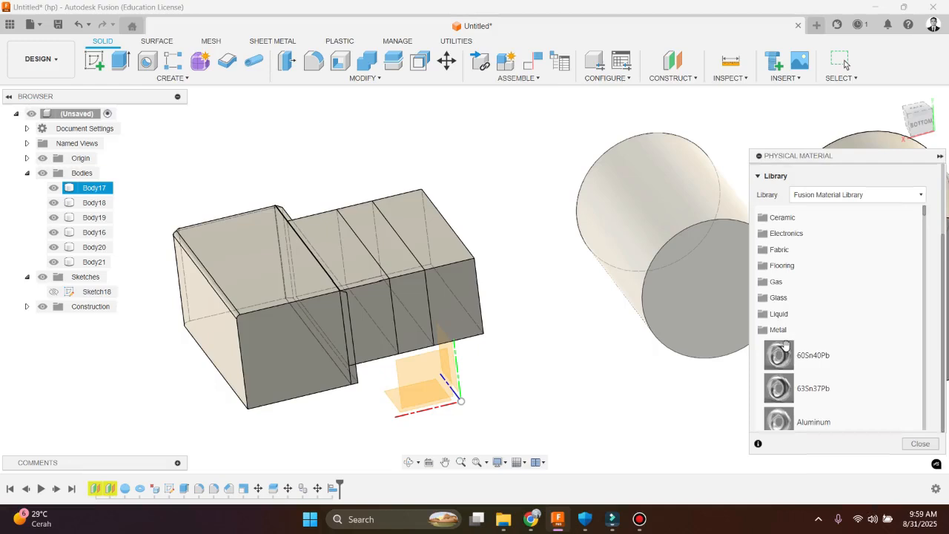
scroll(785, 333, down, 5)
drag(785, 326, 473, 300)
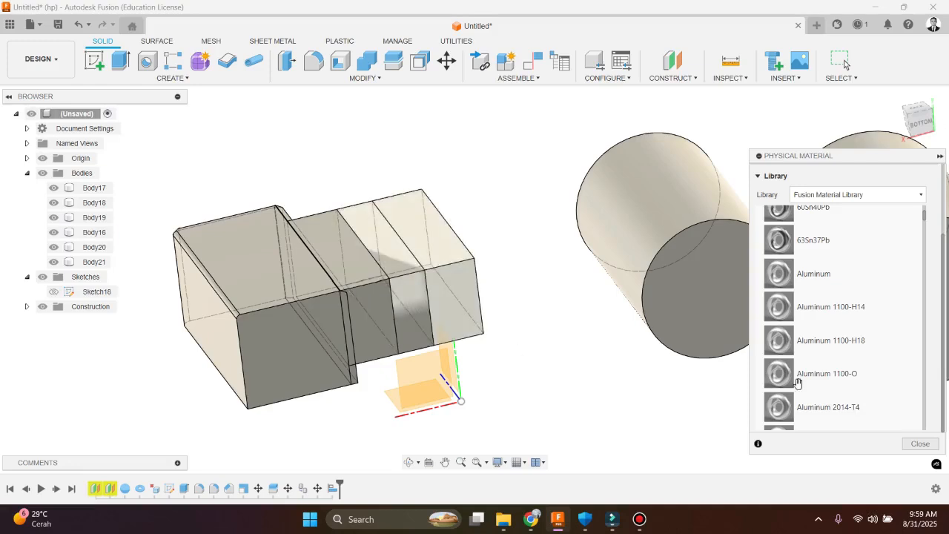
scroll(789, 380, down, 4)
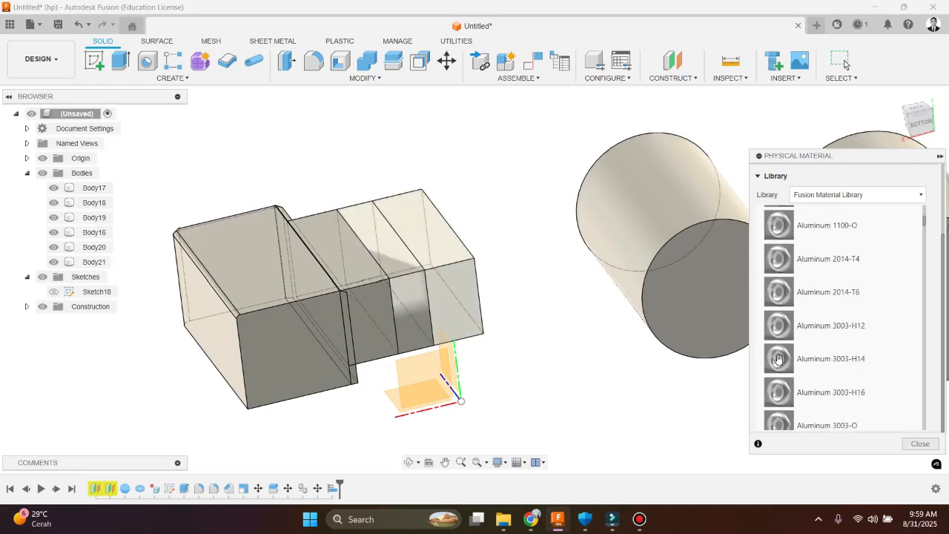
drag(777, 361, 473, 406)
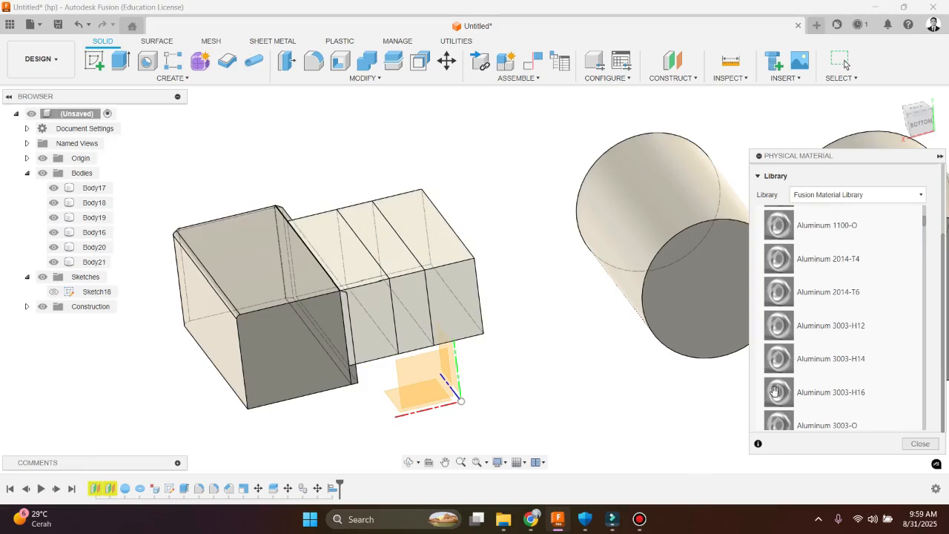
Assign the physical material Gold from the Metal category to Body16 and close the material library
scroll(822, 388, down, 6)
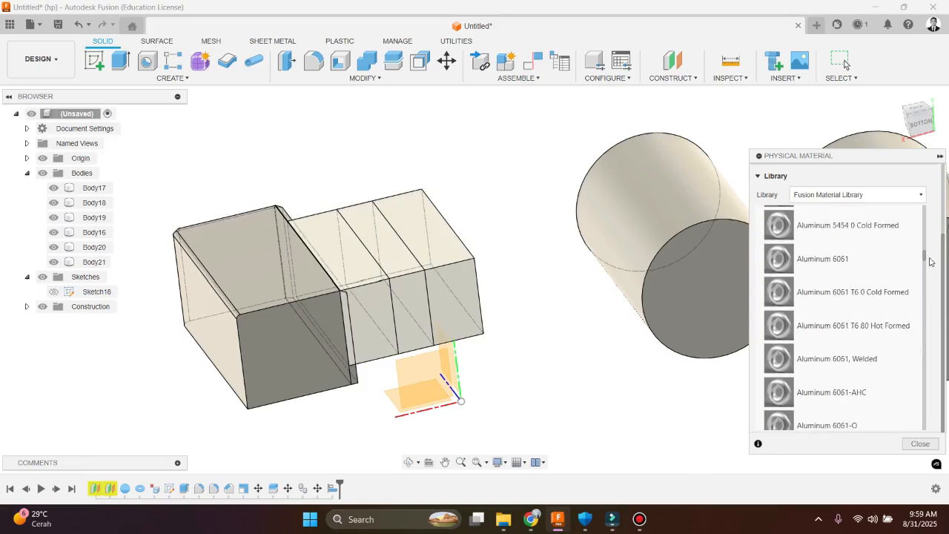
drag(926, 258, 924, 287)
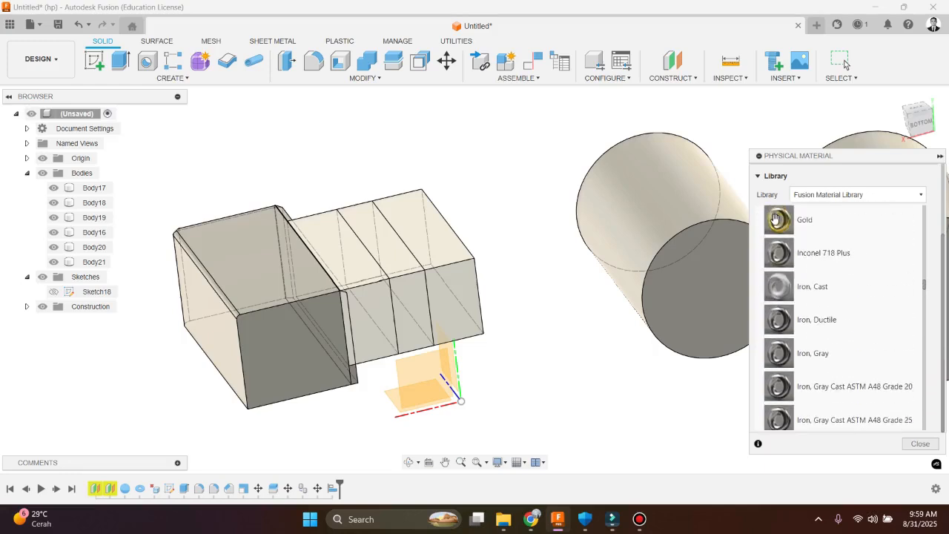
drag(777, 220, 435, 259)
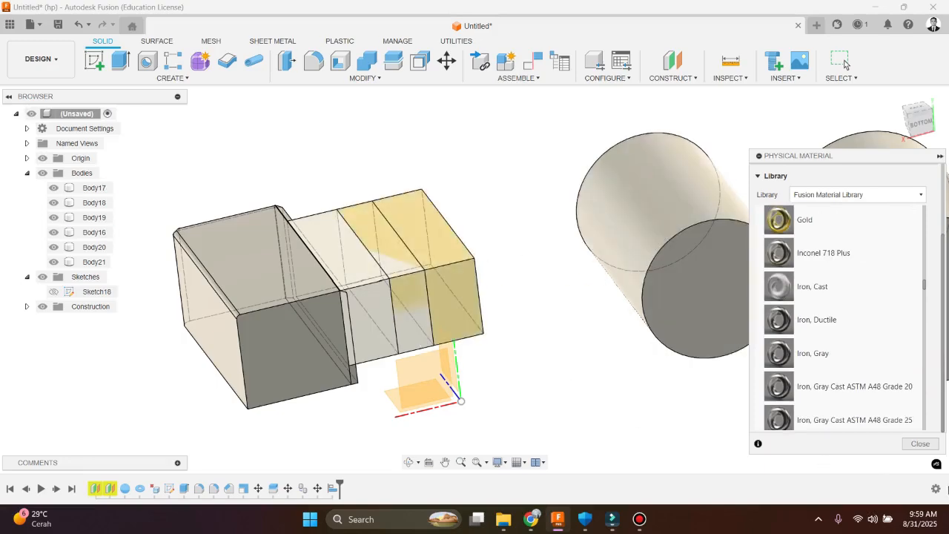
click(920, 444)
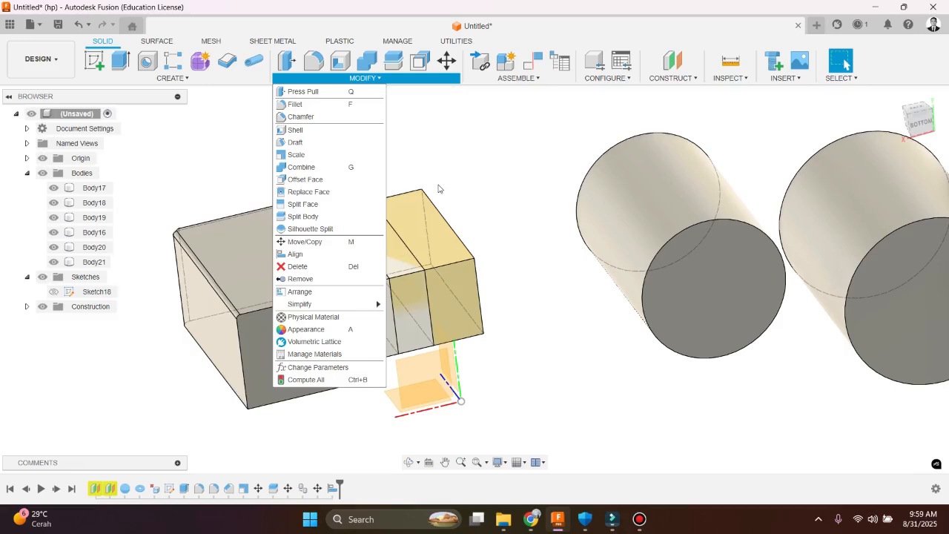
Start the Appearance command and search the appearance library for "paint"
click(340, 331)
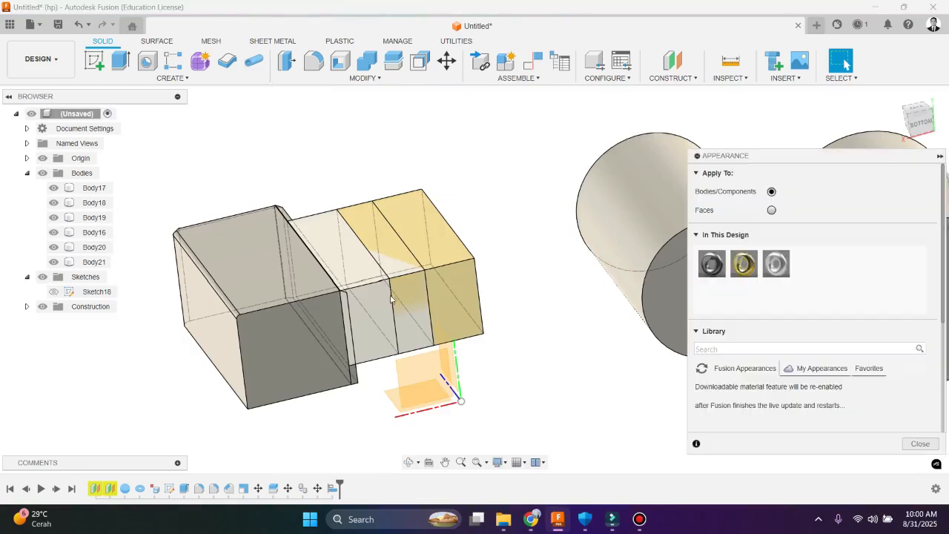
scroll(732, 369, down, 1)
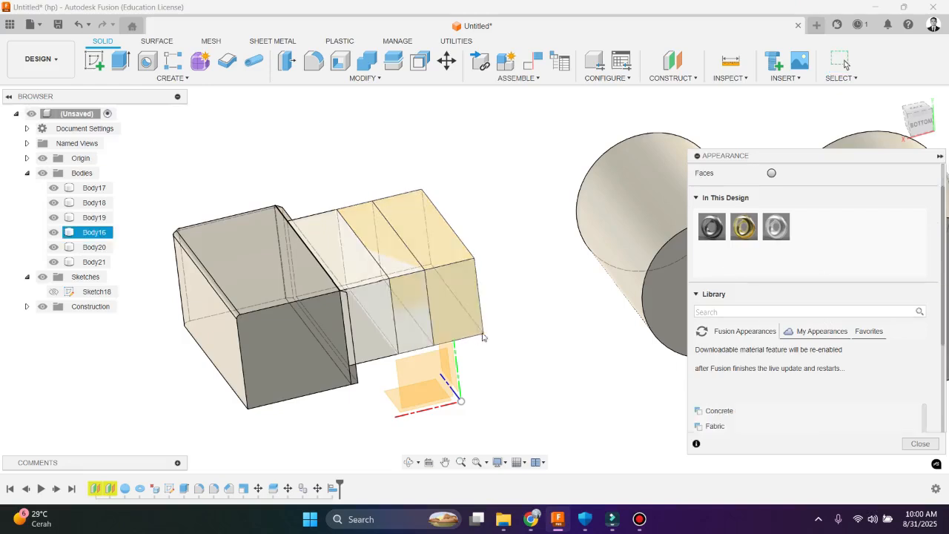
scroll(769, 409, down, 2)
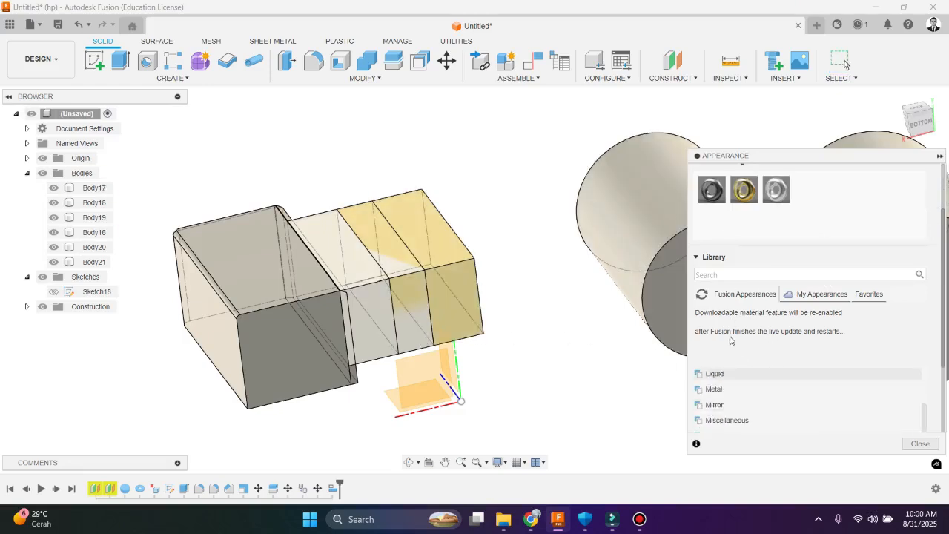
scroll(747, 387, up, 1)
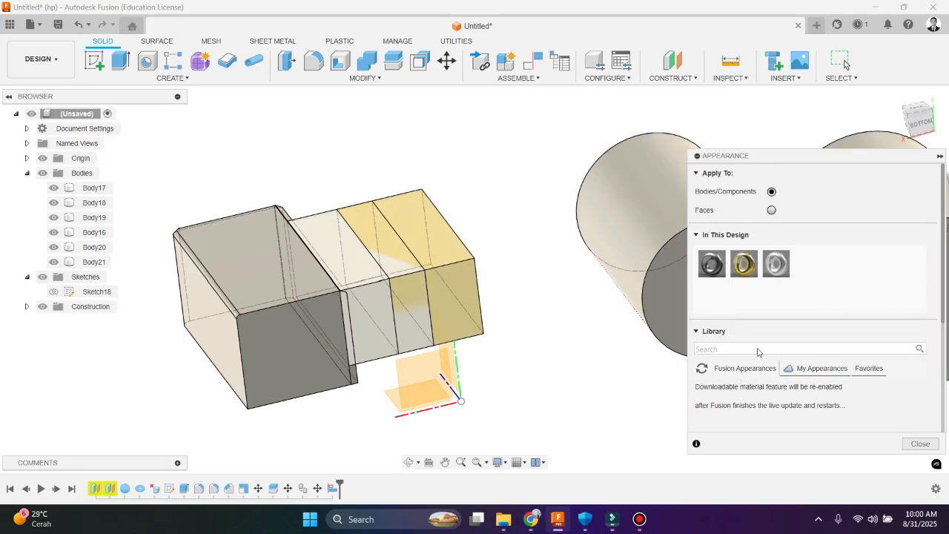
click(759, 349)
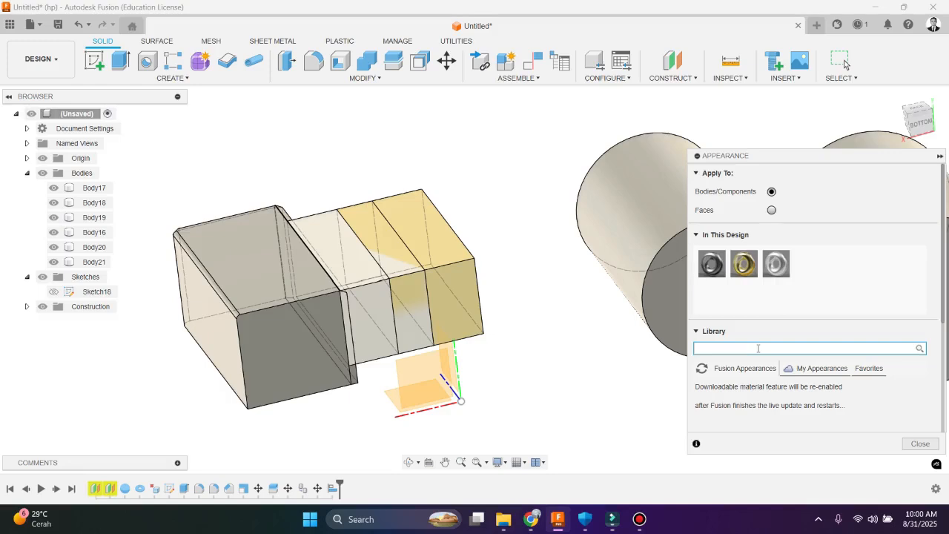
key(Return)
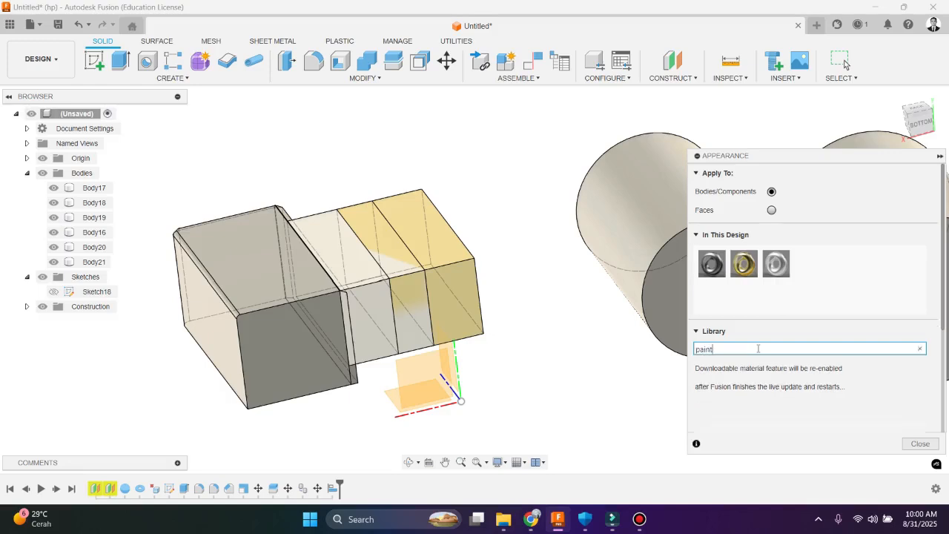
scroll(789, 412, down, 2)
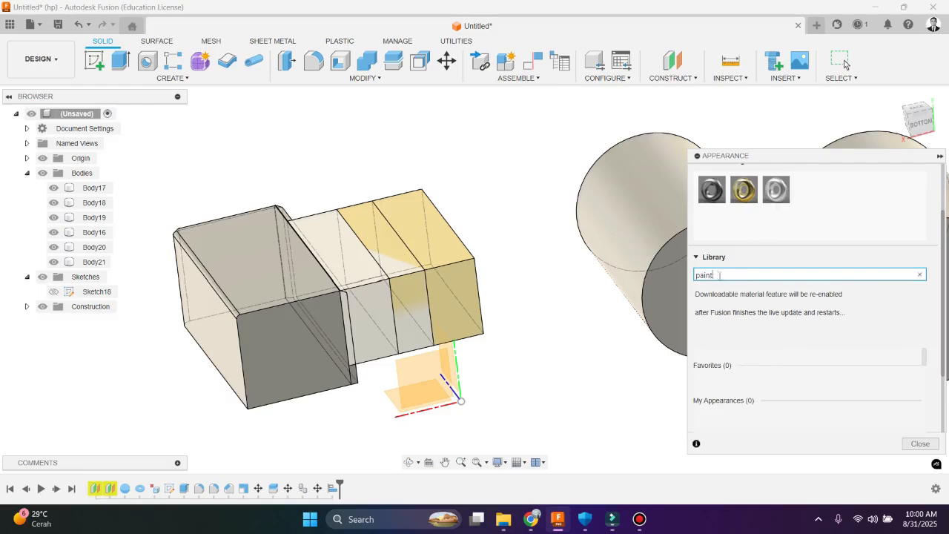
Clear the appearance search and expand the Glossy group inside the library's Paint category
double_click(719, 275)
key(BackSpace)
click(776, 297)
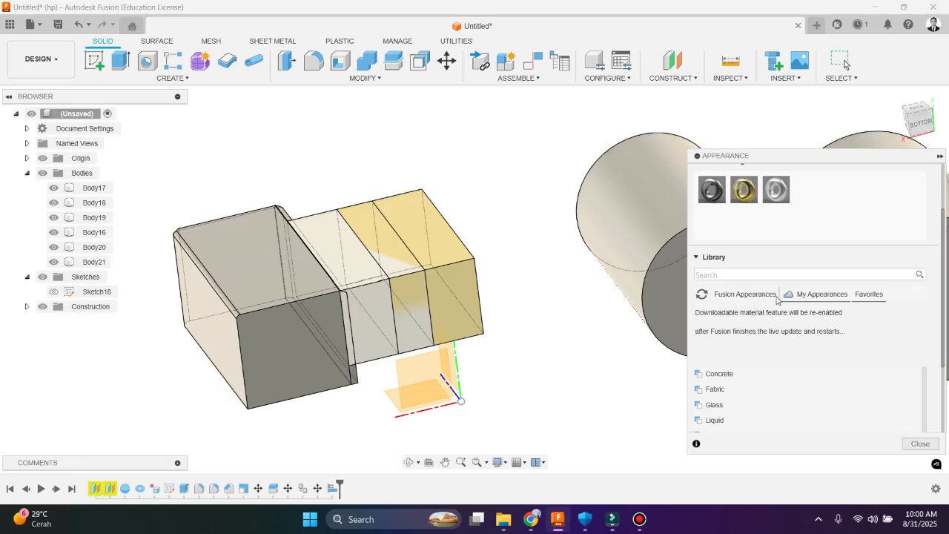
scroll(760, 378, down, 4)
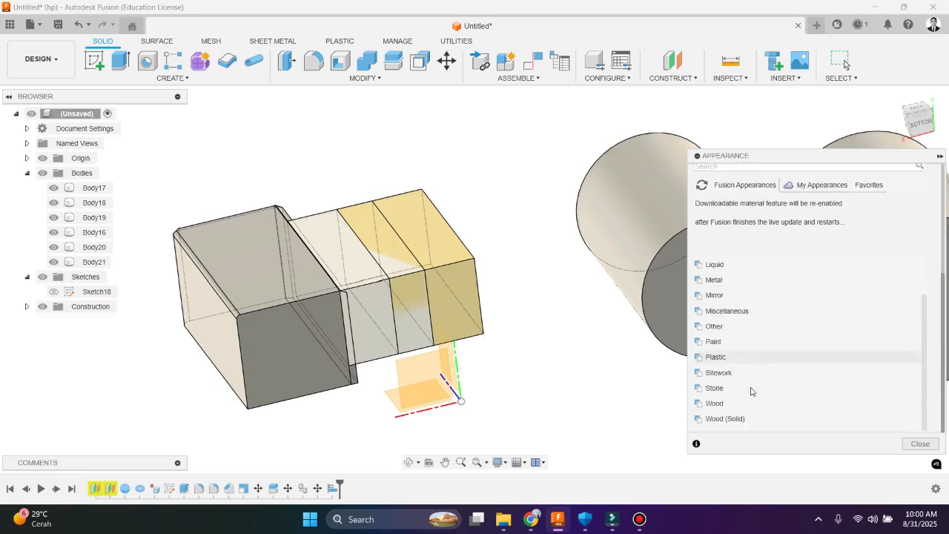
click(716, 341)
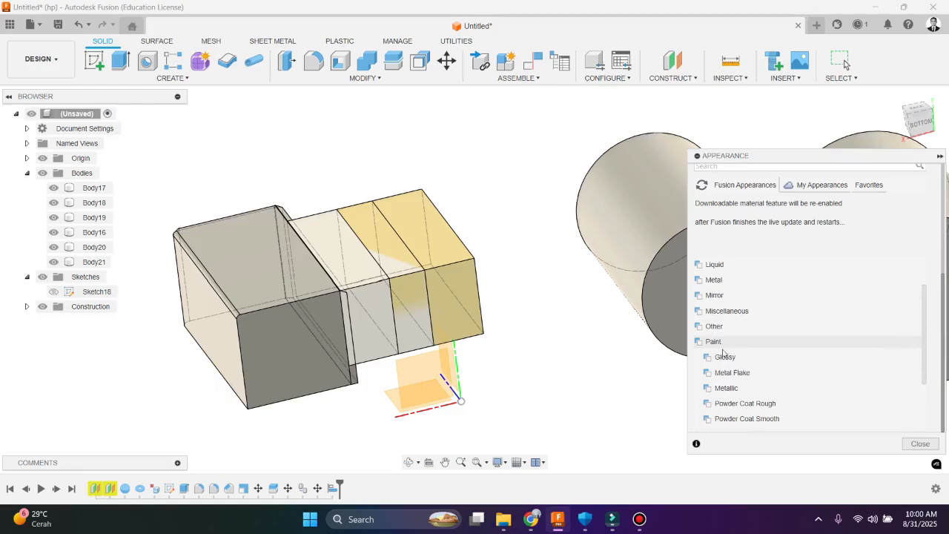
click(724, 357)
click(725, 358)
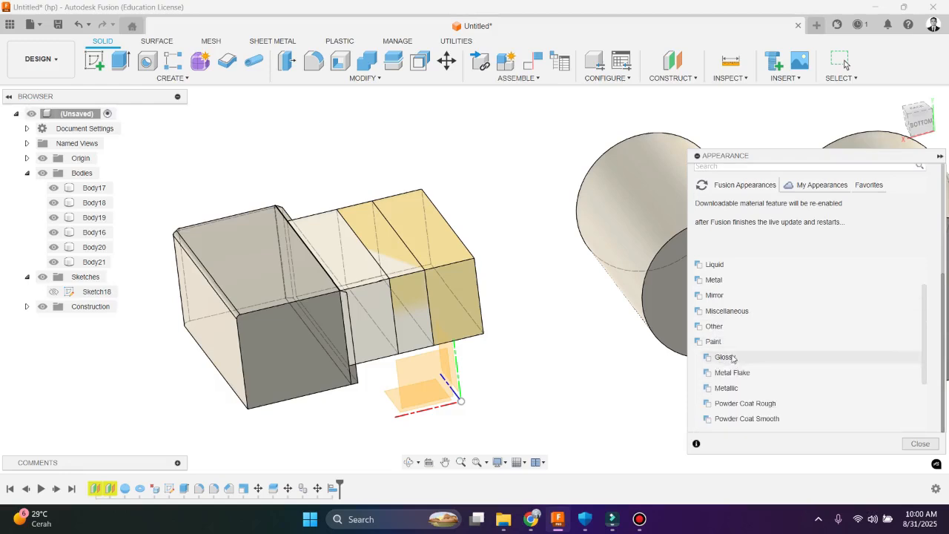
scroll(741, 393, down, 1)
scroll(743, 398, down, 1)
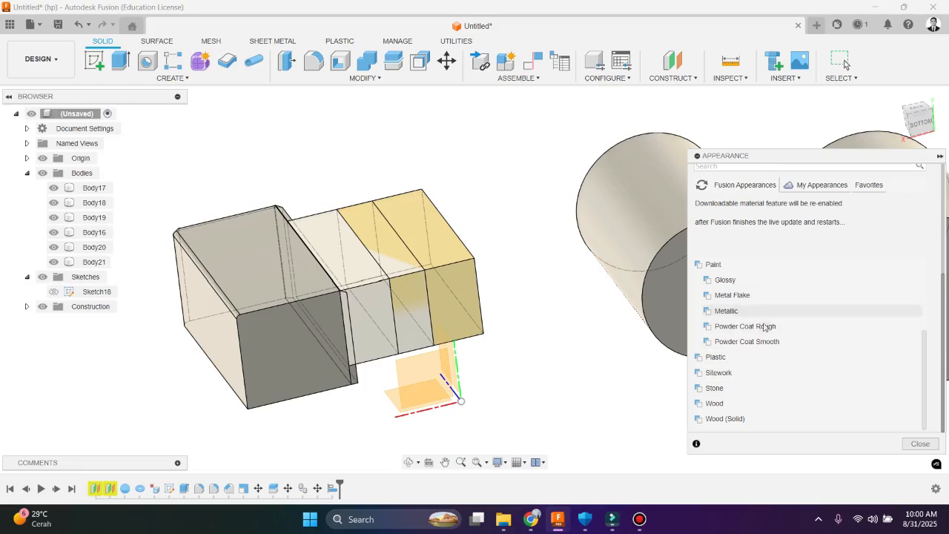
click(726, 281)
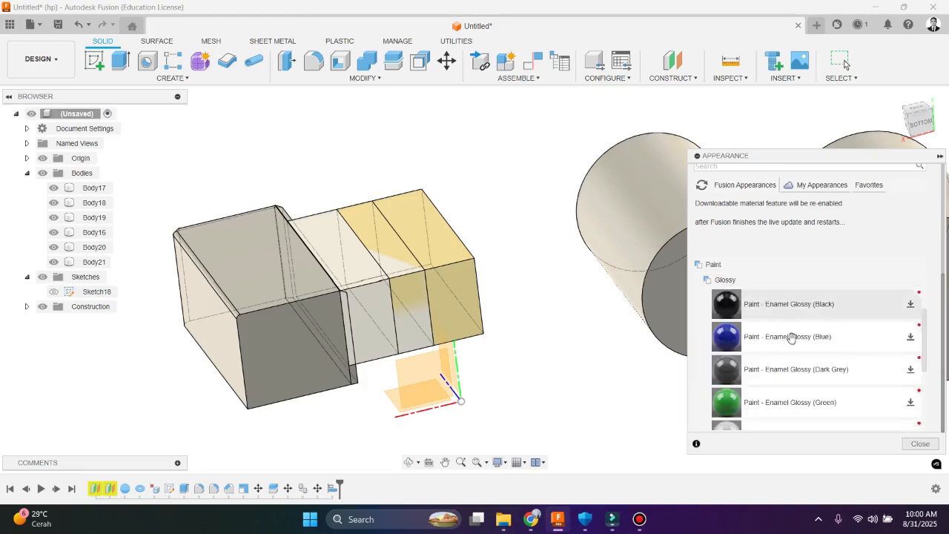
Try to download the Paint - Enamel Glossy (Blue) and Paint - Enamel Glossy (Yellow) appearances
scroll(786, 341, down, 3)
scroll(771, 334, up, 3)
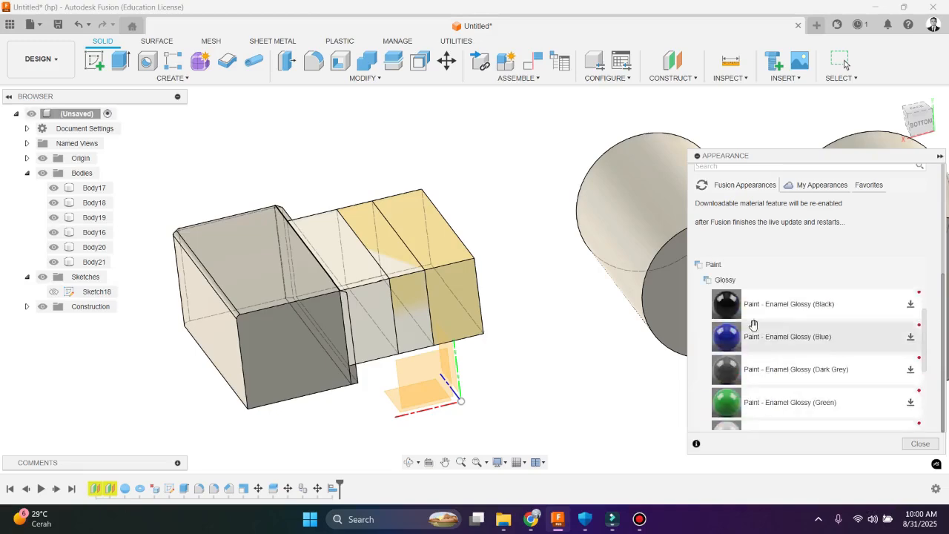
click(911, 337)
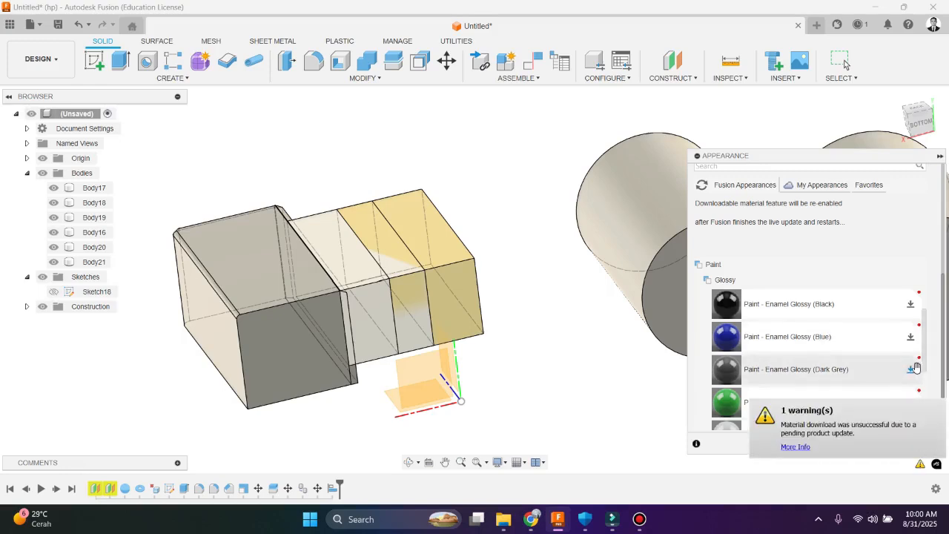
scroll(912, 337, down, 2)
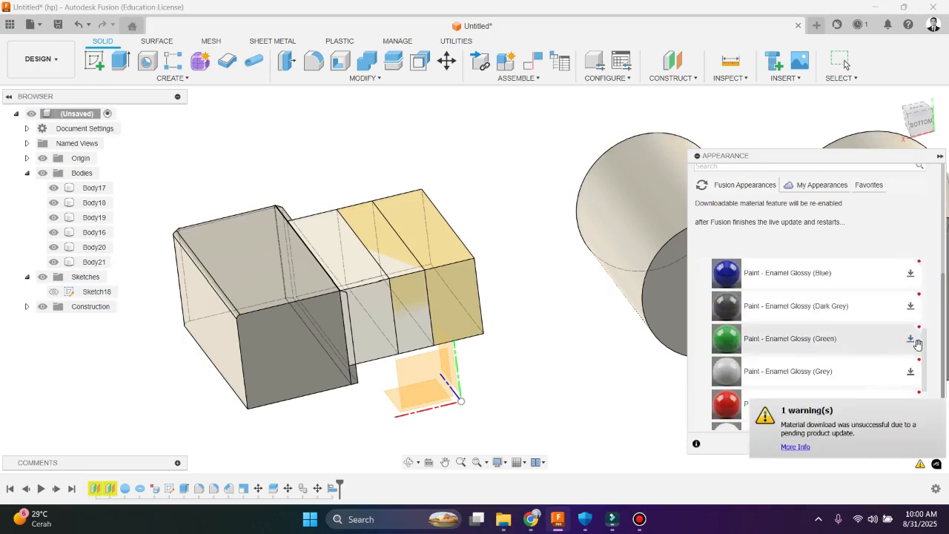
scroll(908, 356, down, 5)
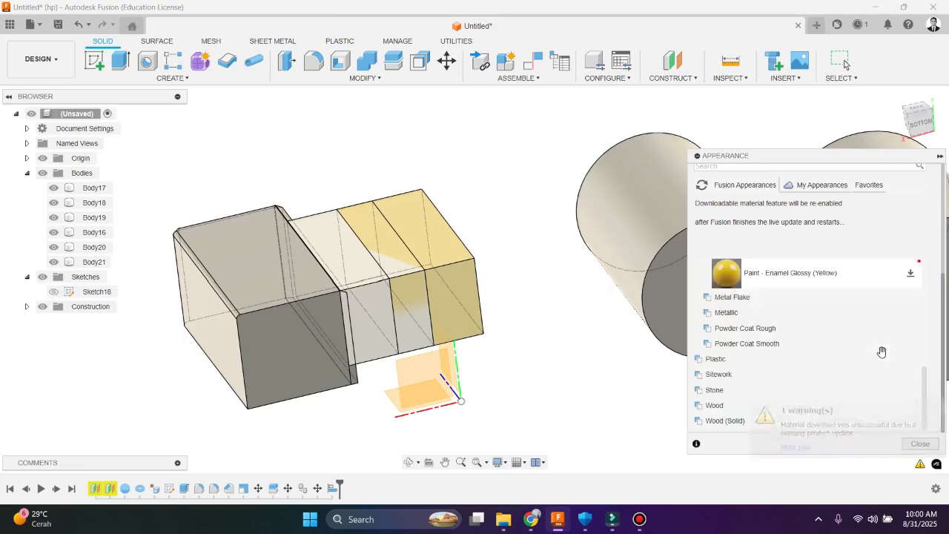
click(910, 273)
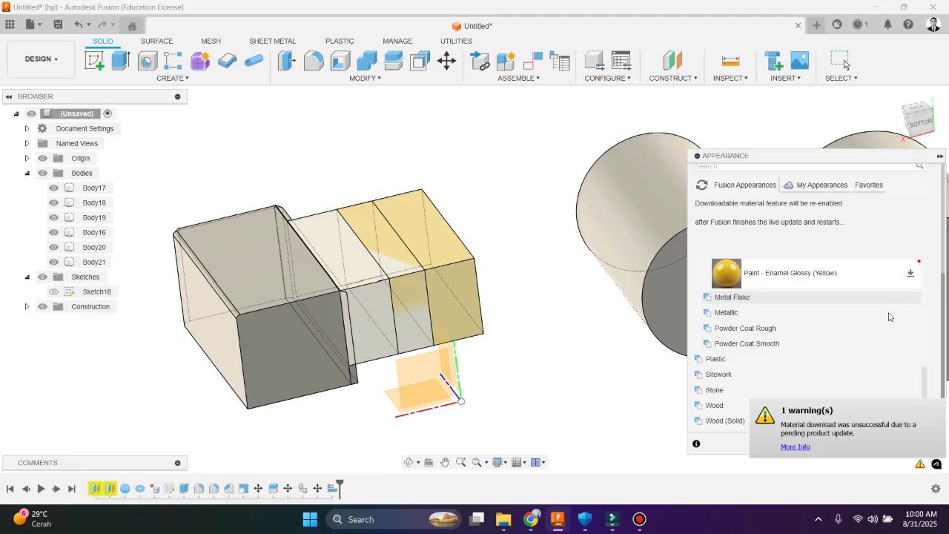
Apply the Paint - Metal Flake appearances Blue to Body16, Dark Grey to the middle box segments and Green to the large box
click(741, 298)
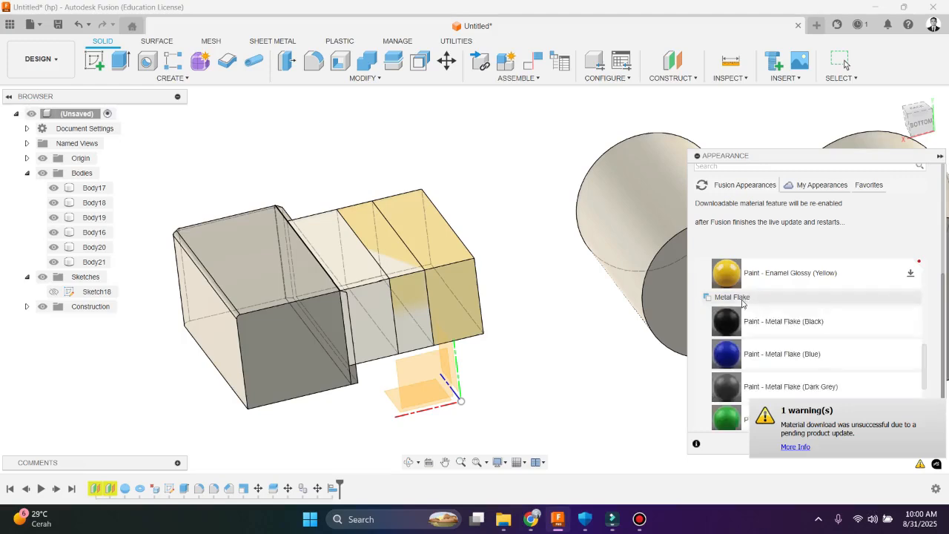
drag(668, 358, 443, 293)
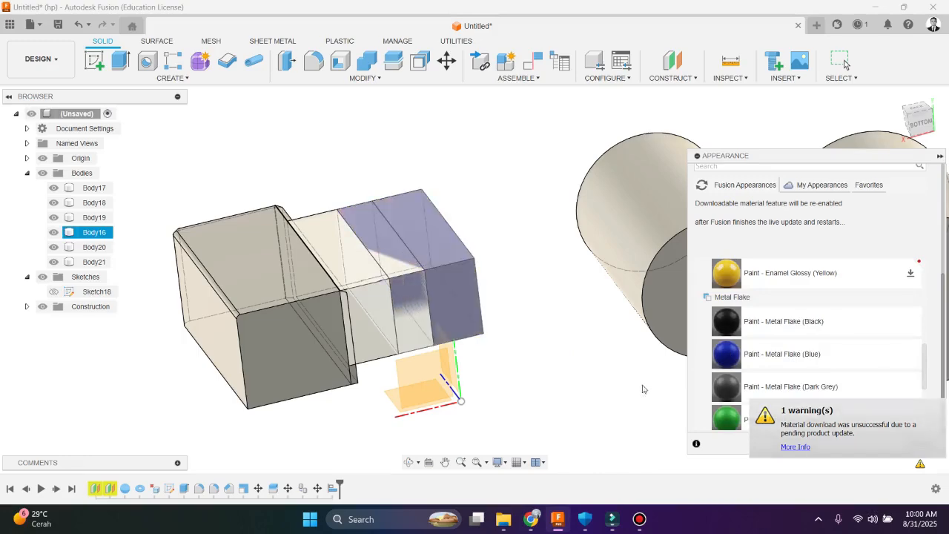
drag(723, 389, 404, 292)
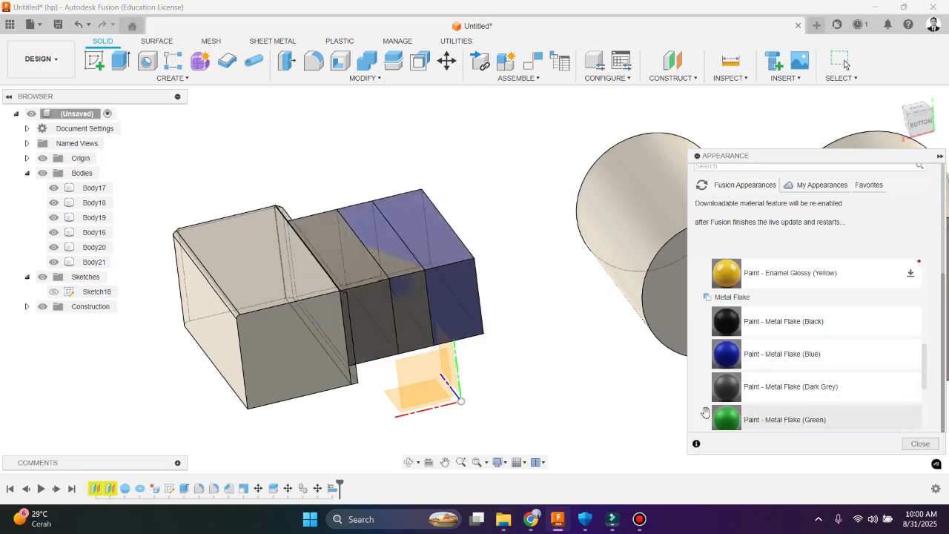
drag(705, 415, 322, 325)
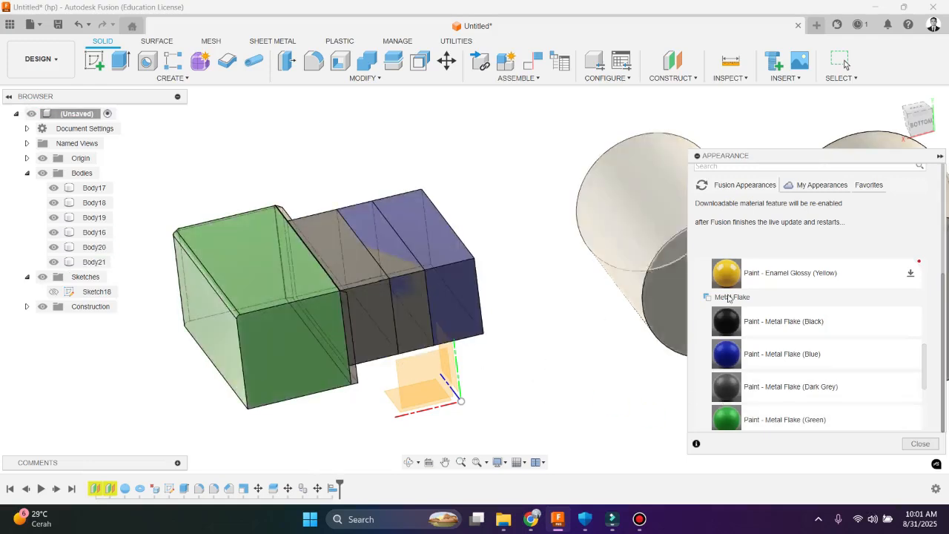
Apply the Paint - Metal Flake (Red) appearance to the thin body between the green box and the grey segments, and finish the Appearance command
scroll(732, 296, up, 6)
scroll(739, 297, down, 4)
scroll(741, 334, down, 4)
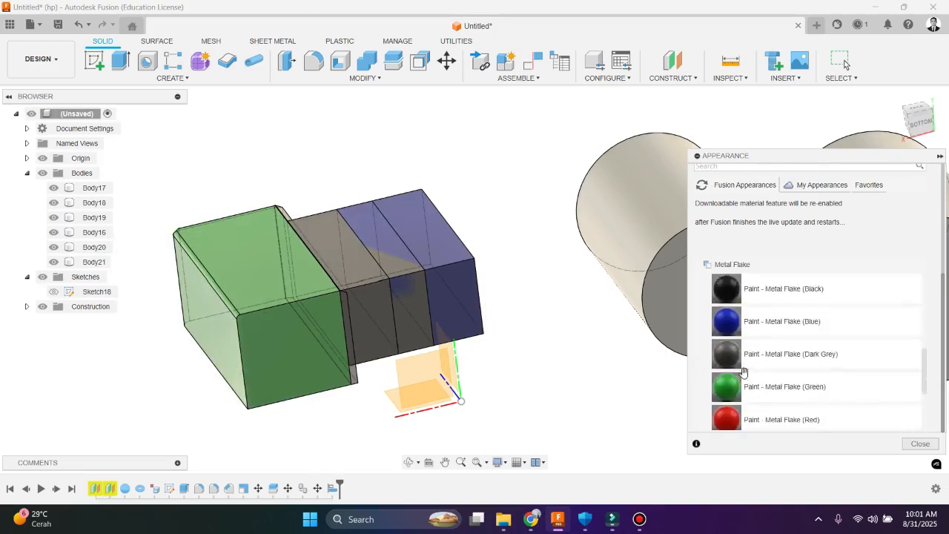
scroll(730, 289, up, 2)
scroll(733, 343, down, 3)
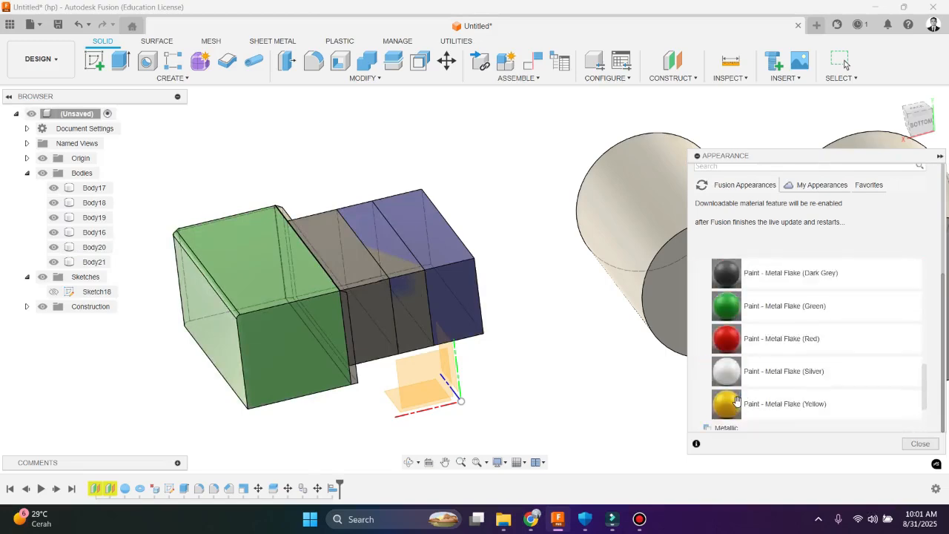
mouse_move(726, 339)
mouse_down()
mouse_move(346, 320)
mouse_move(355, 375)
mouse_up()
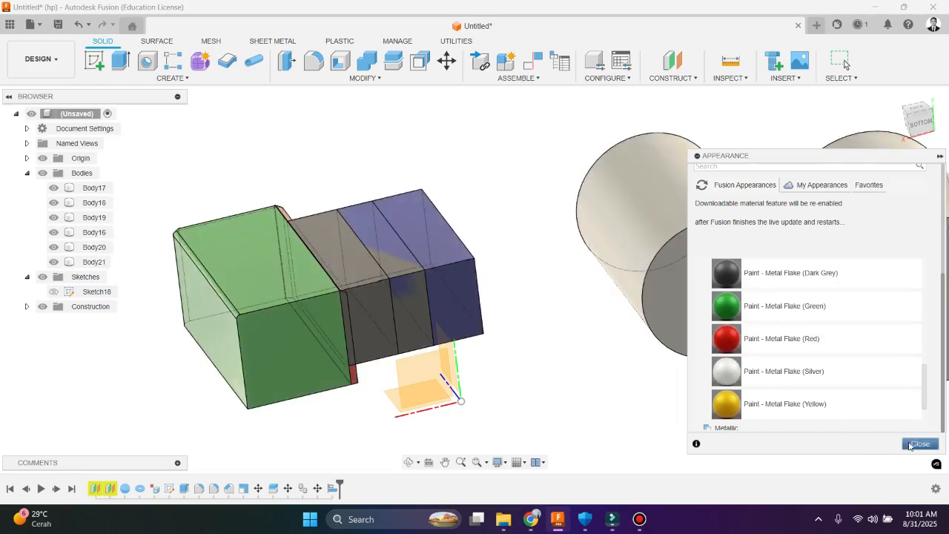
click(919, 443)
scroll(548, 244, down, 5)
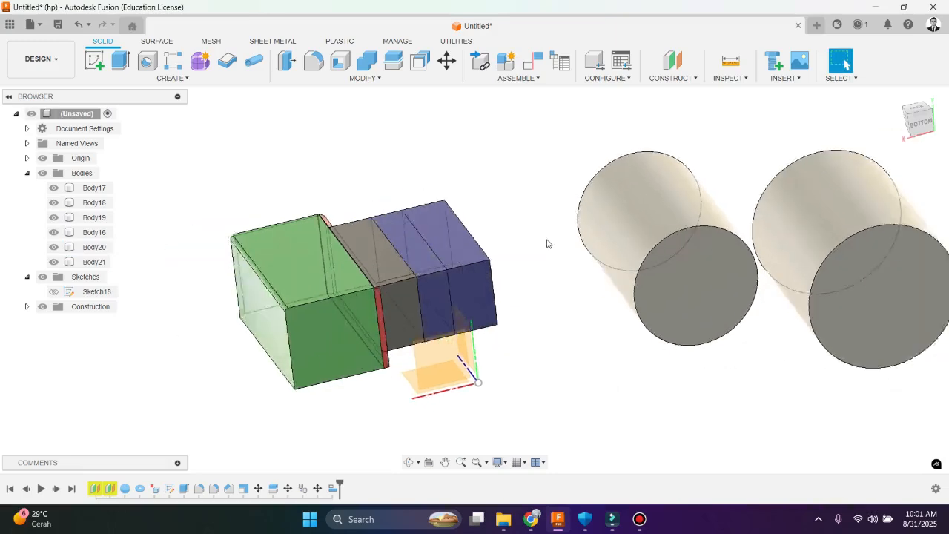
scroll(452, 307, up, 4)
shift+middle_drag(352, 286, 386, 335)
scroll(382, 360, down, 4)
scroll(421, 252, up, 2)
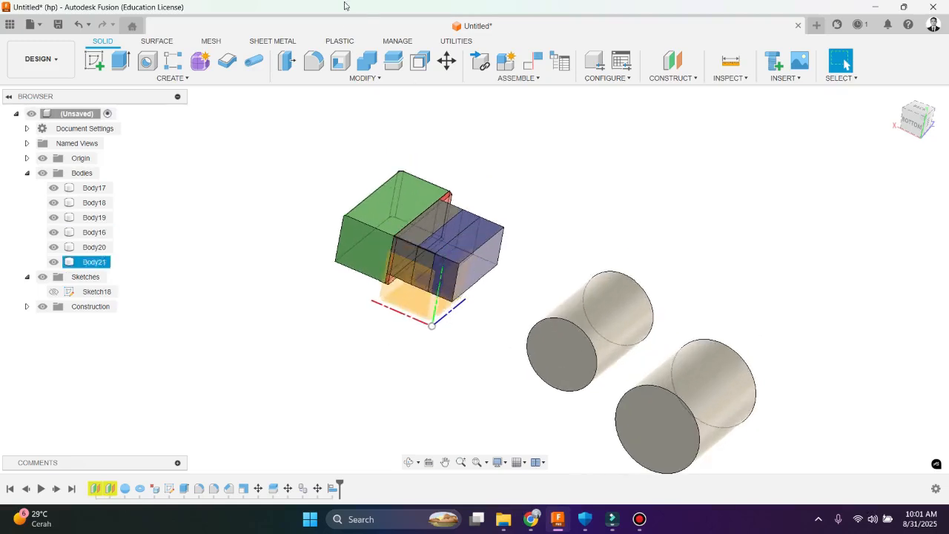
click(381, 80)
click(381, 80)
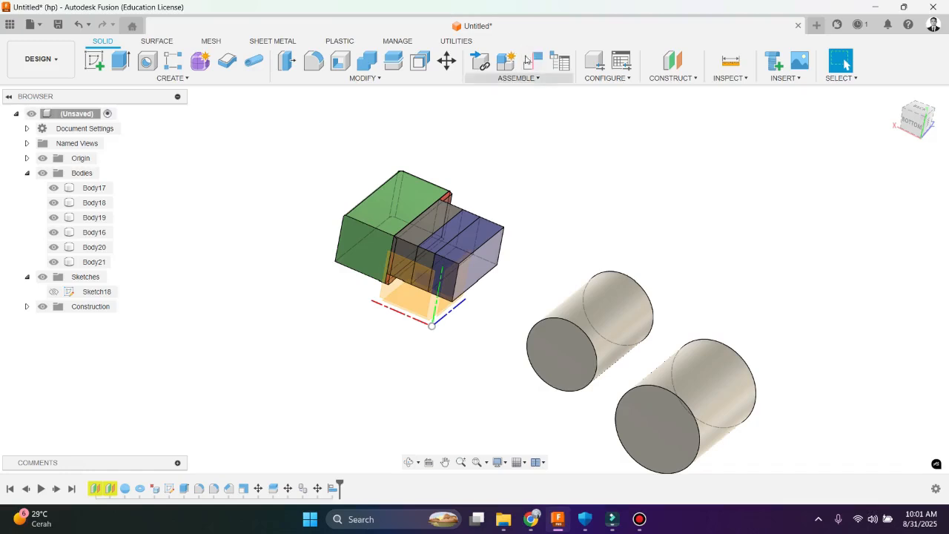
click(635, 525)
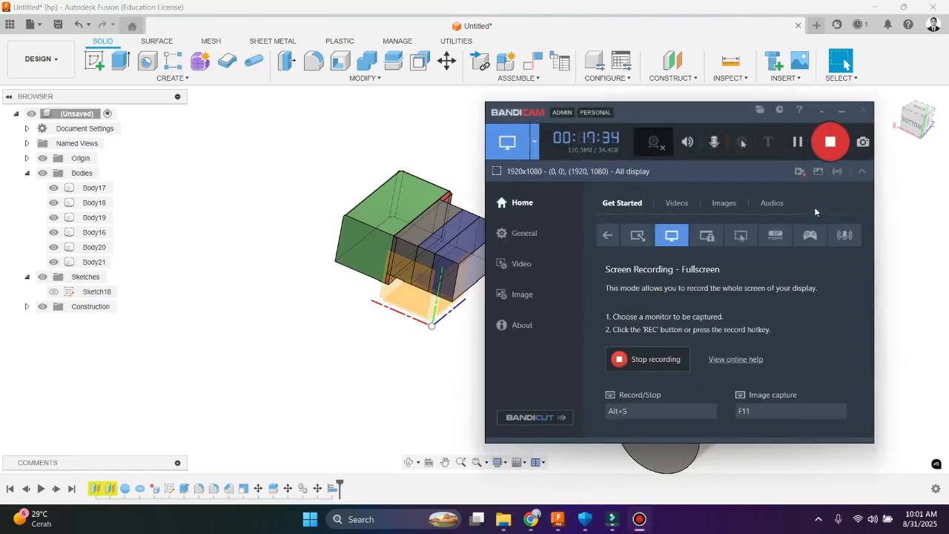